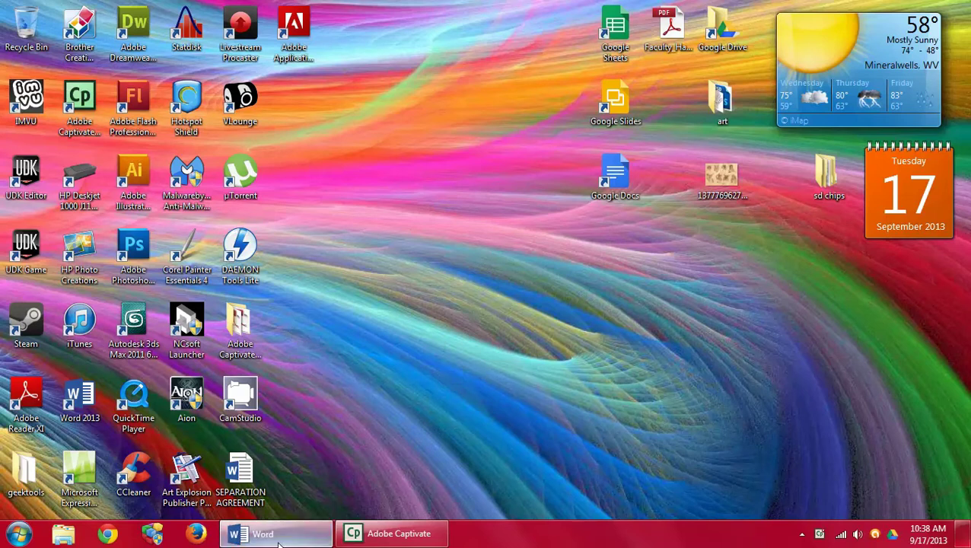
# Step: Restore the Word window from the taskbar so the clipboard history pane is visible
pyautogui.click(242, 532)
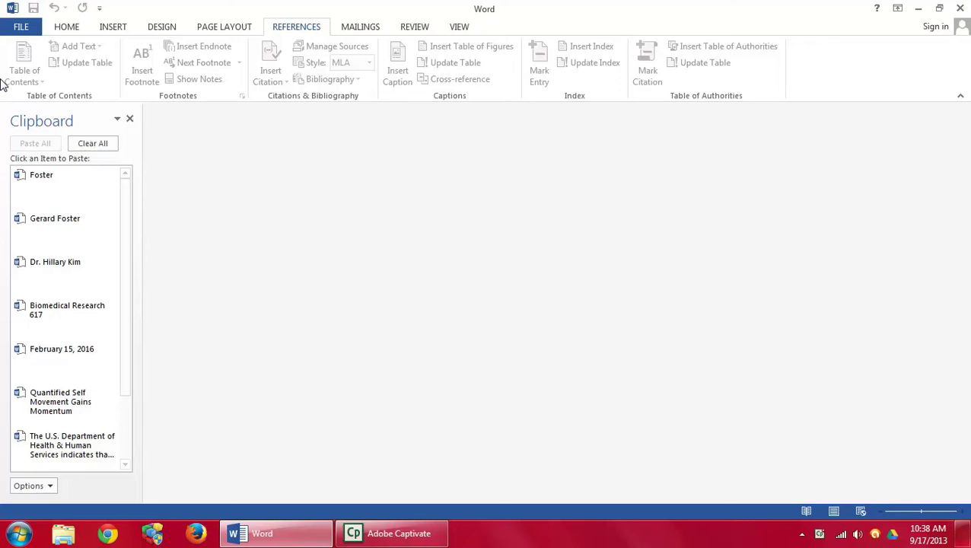
# Step: Browse the computer to the PUBLIC (L:) drive in the Open dialog
pyautogui.click(23, 26)
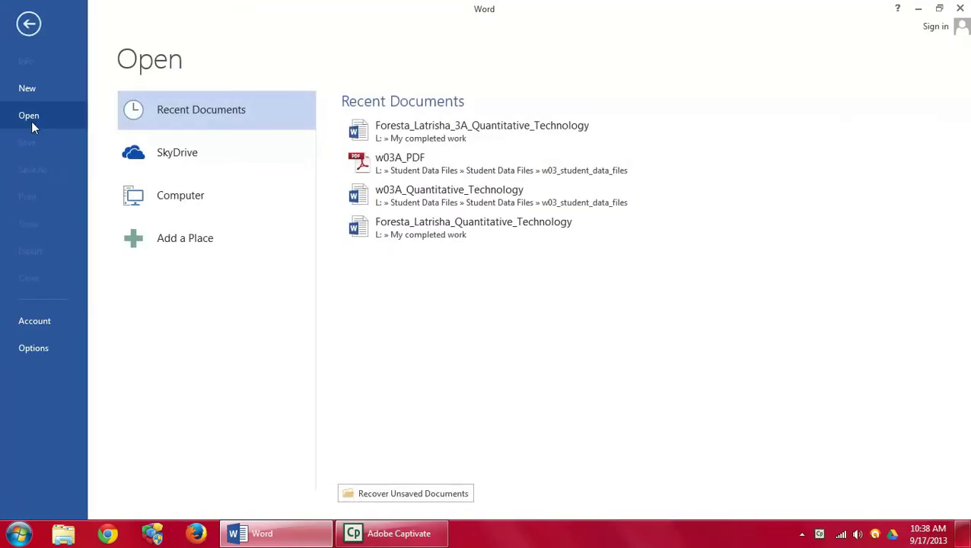
pyautogui.click(188, 200)
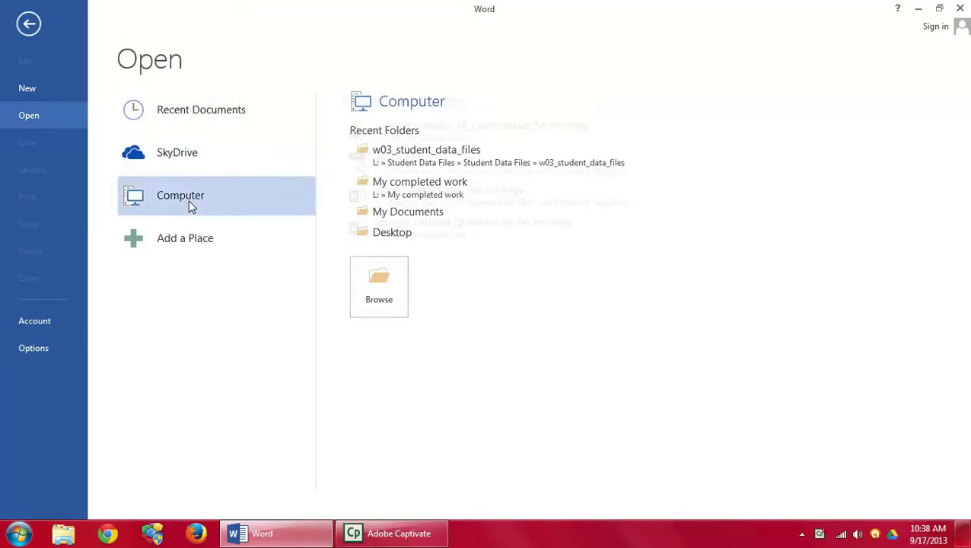
pyautogui.click(372, 287)
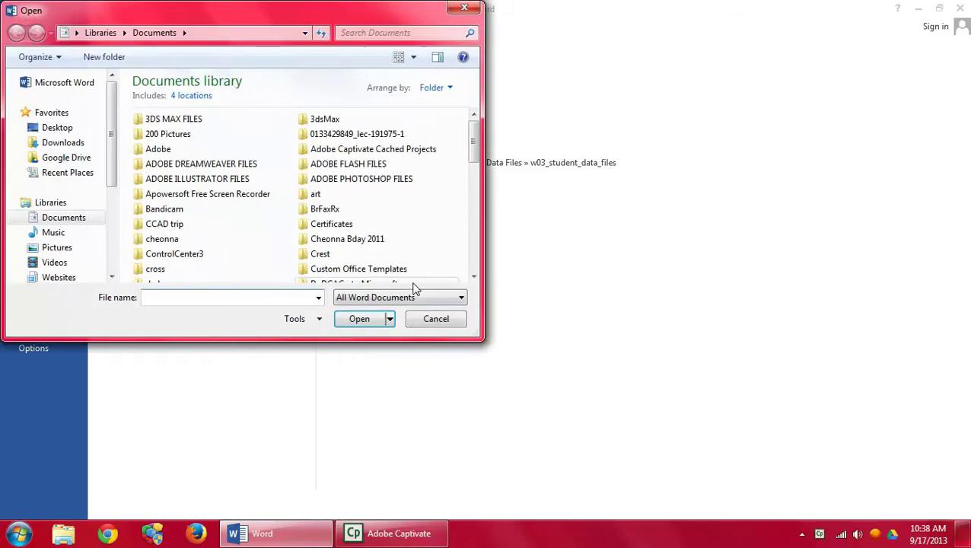
pyautogui.scroll(-3, 106, 221)
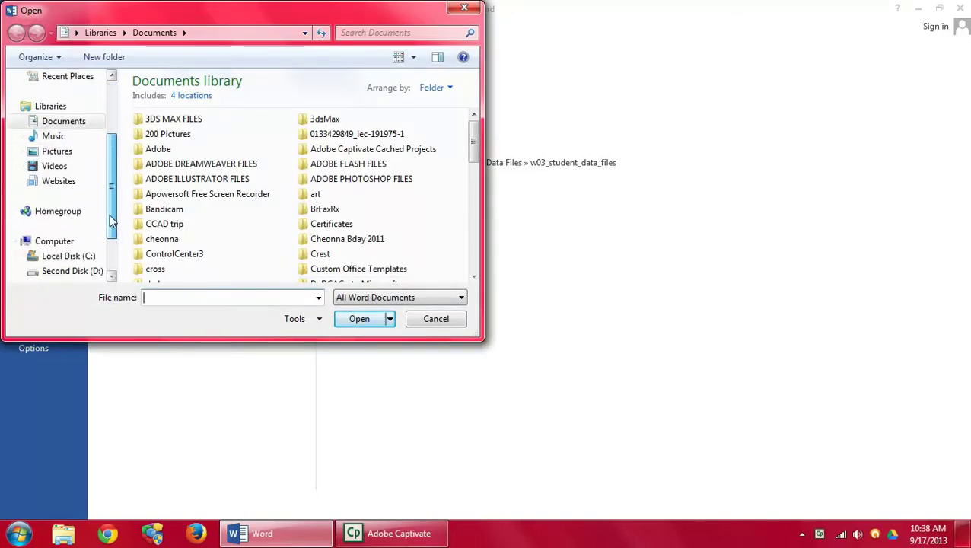
pyautogui.scroll(1, 76, 228)
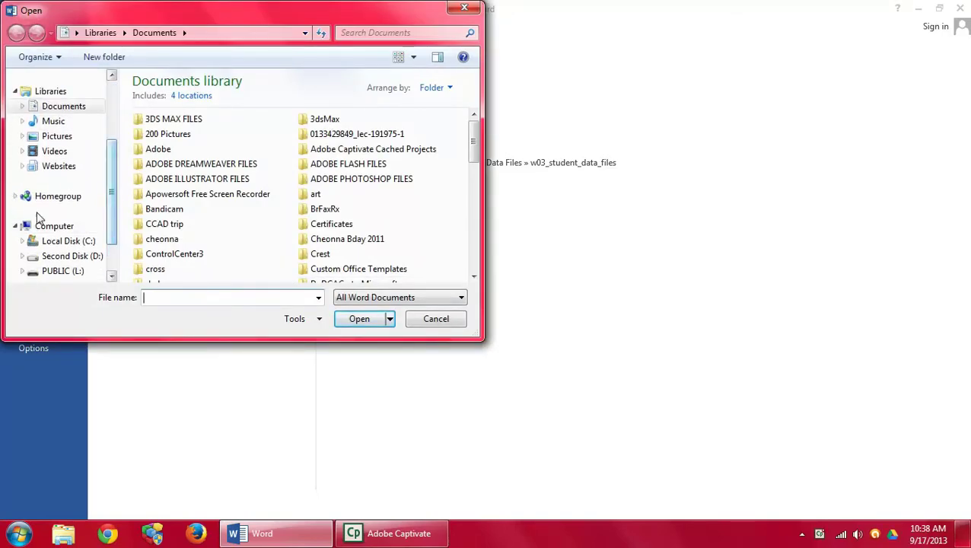
pyautogui.click(61, 271)
# Step: Open w03A_Quantitative_Technology from Student Data Files > w03_student_data_files, maximize, and select all text
pyautogui.doubleClick(171, 129)
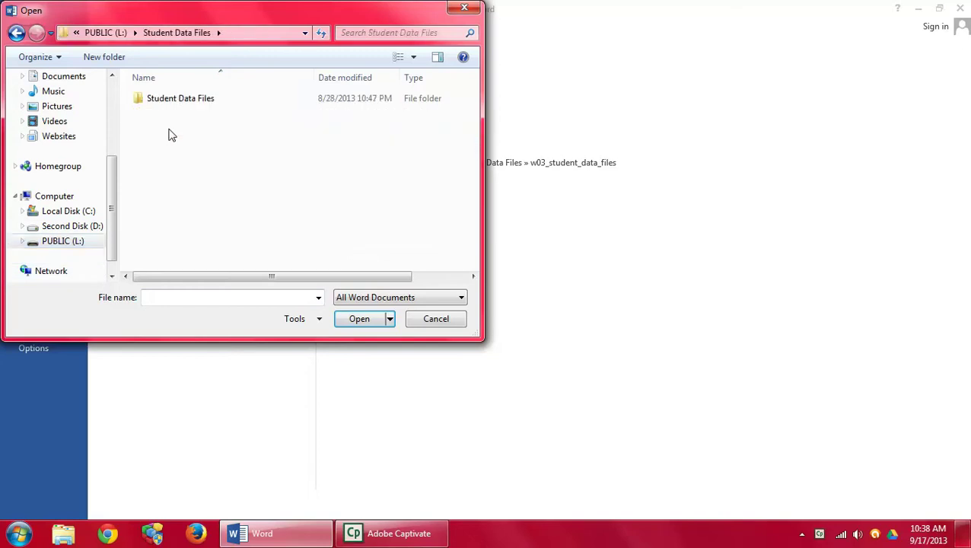
pyautogui.doubleClick(174, 103)
pyautogui.scroll(-1, 190, 212)
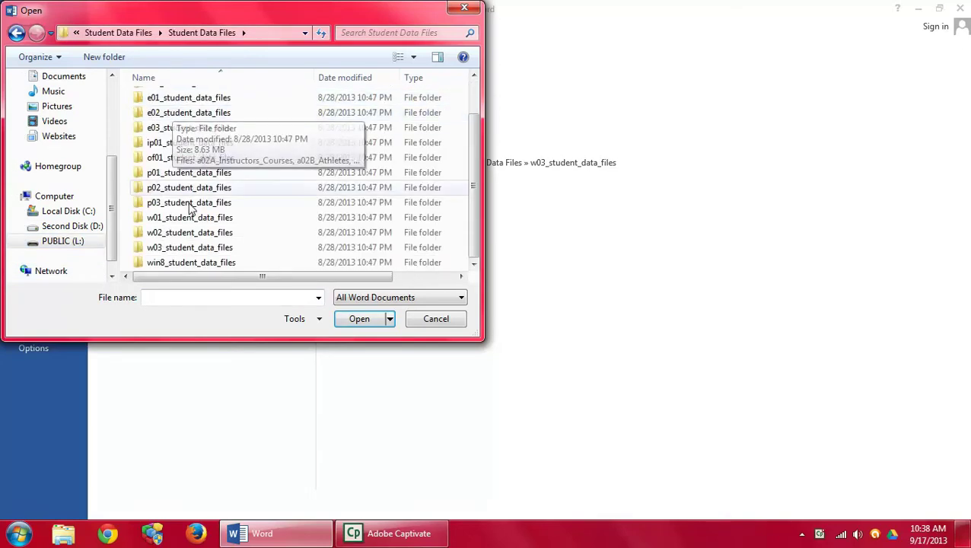
pyautogui.doubleClick(188, 248)
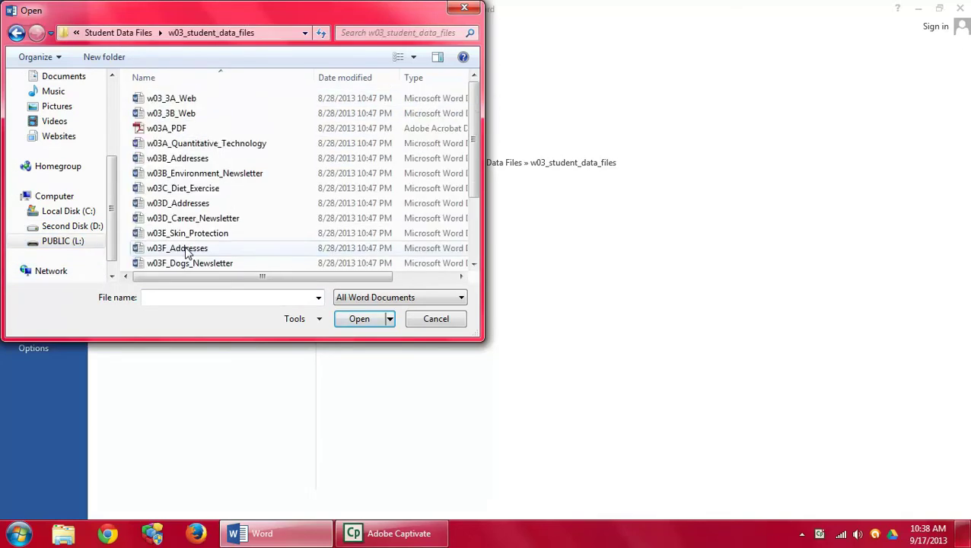
pyautogui.click(218, 145)
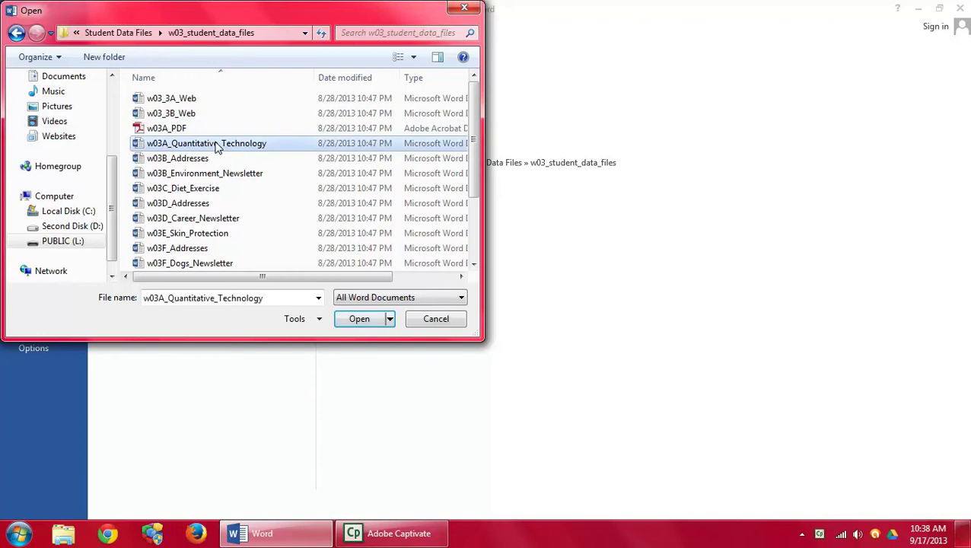
pyautogui.click(362, 319)
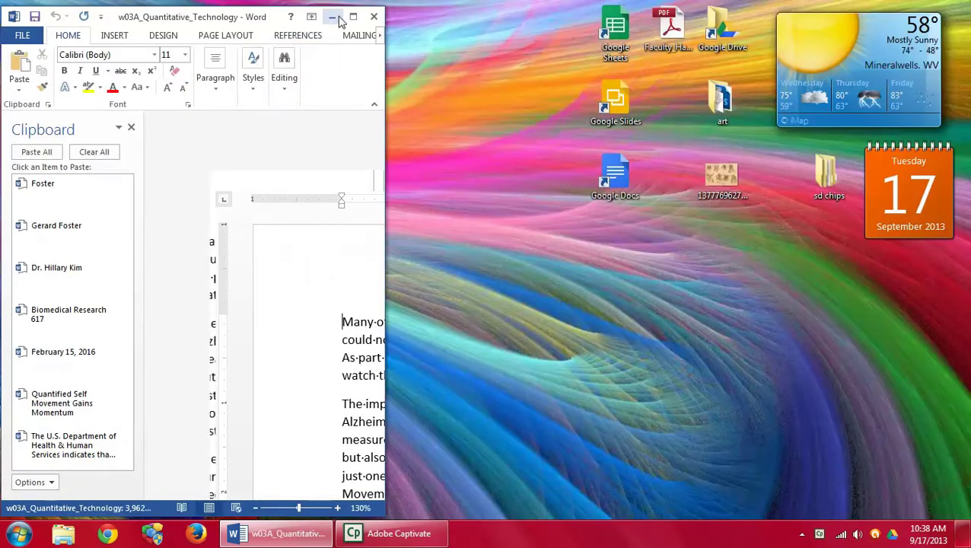
pyautogui.click(352, 16)
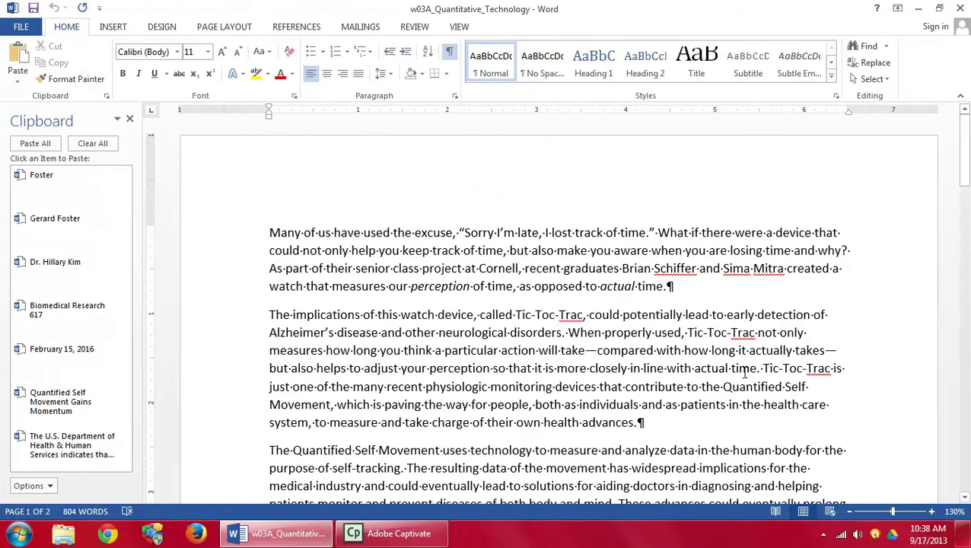
pyautogui.hotkey('ctrl', 'a')
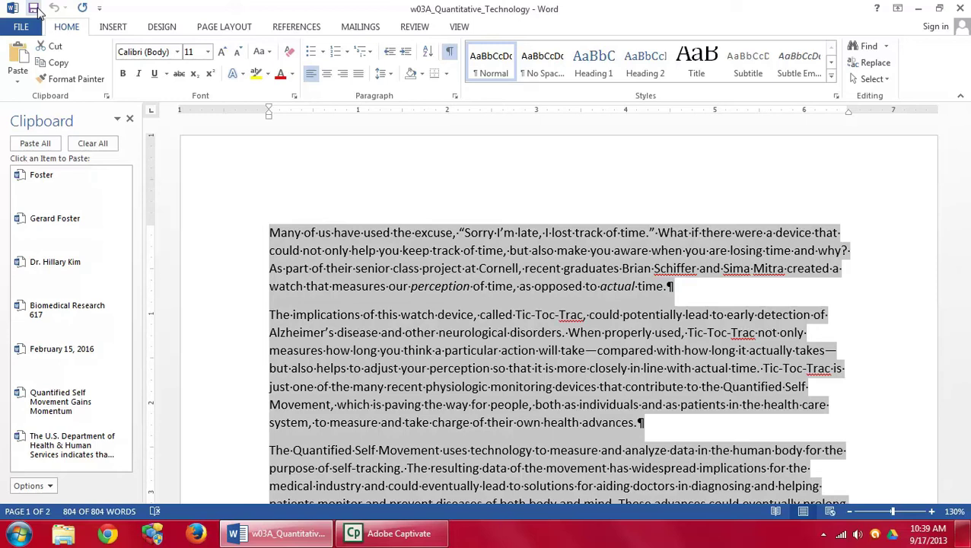
# Step: Save as 3A_Quantitative_Technology in PUBLIC (L:) > My completed work, replacing the existing file
pyautogui.click(28, 27)
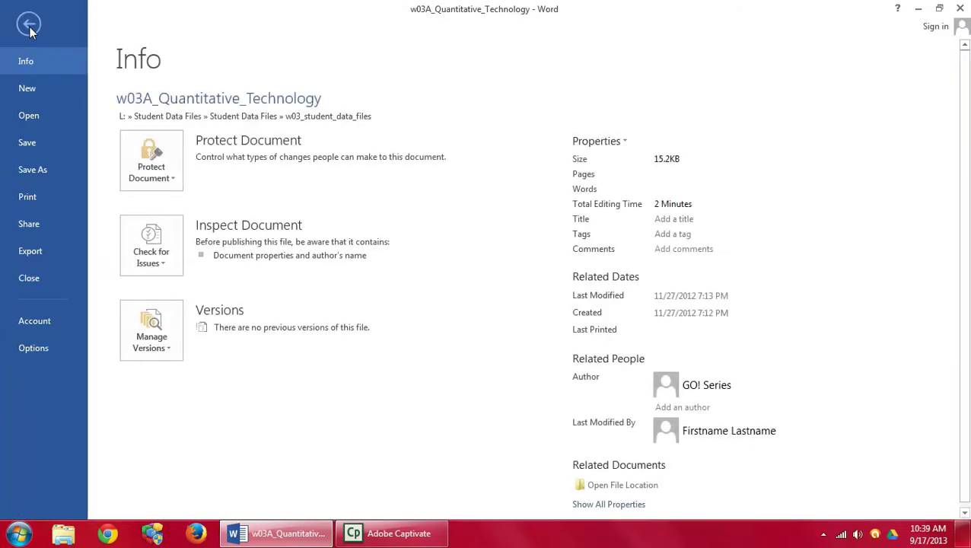
pyautogui.click(37, 181)
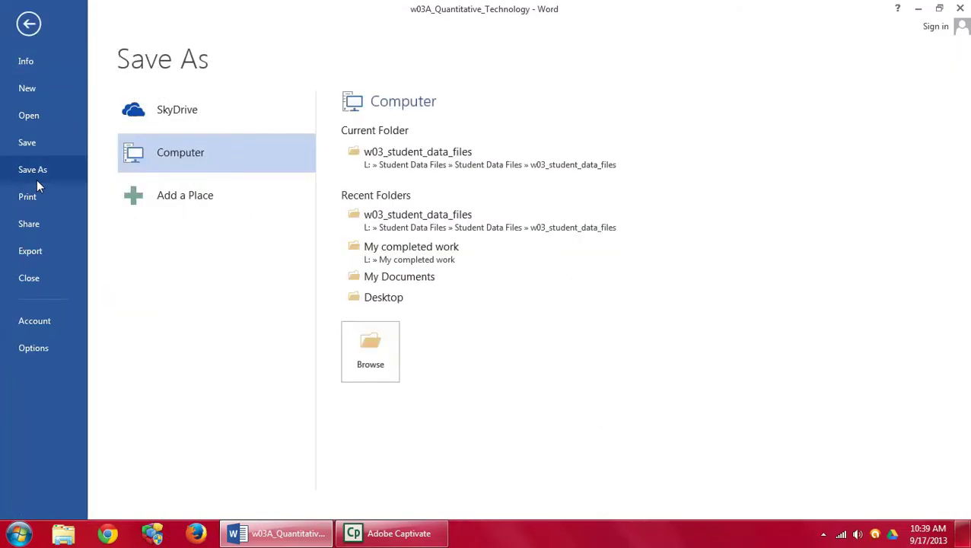
pyautogui.click(381, 340)
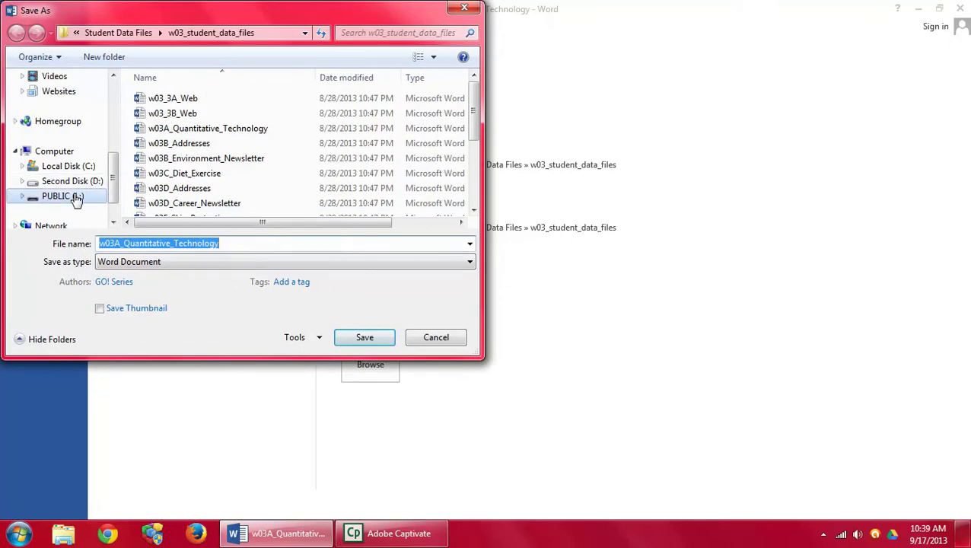
pyautogui.click(75, 197)
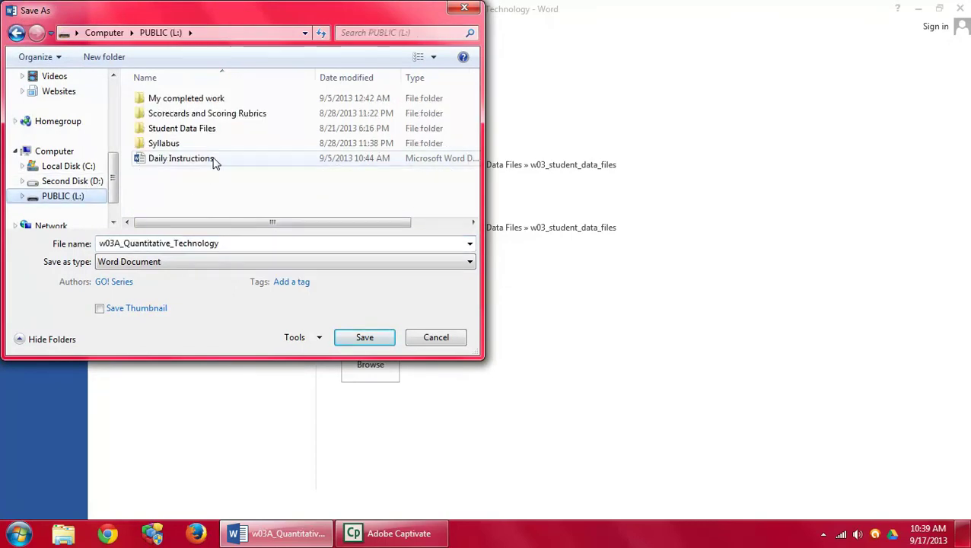
pyautogui.doubleClick(160, 102)
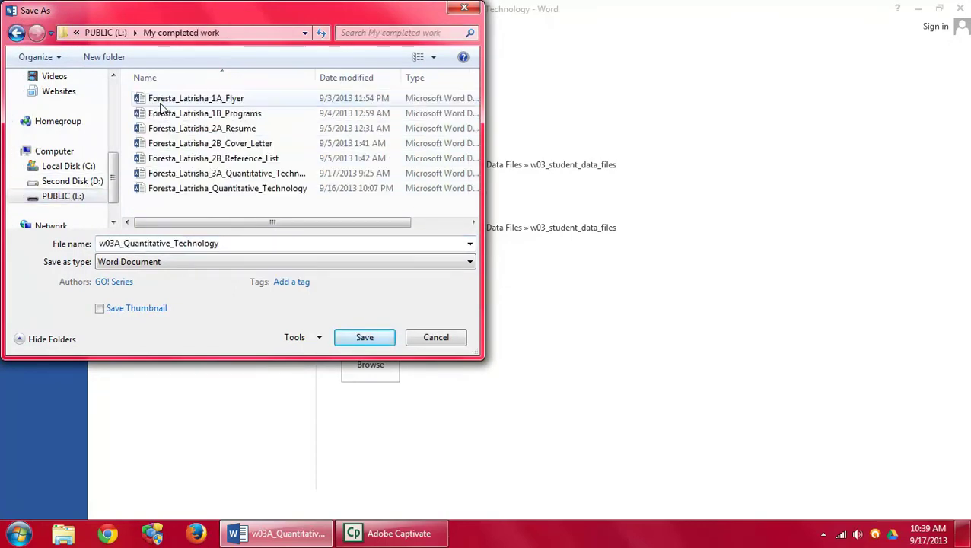
pyautogui.click(207, 175)
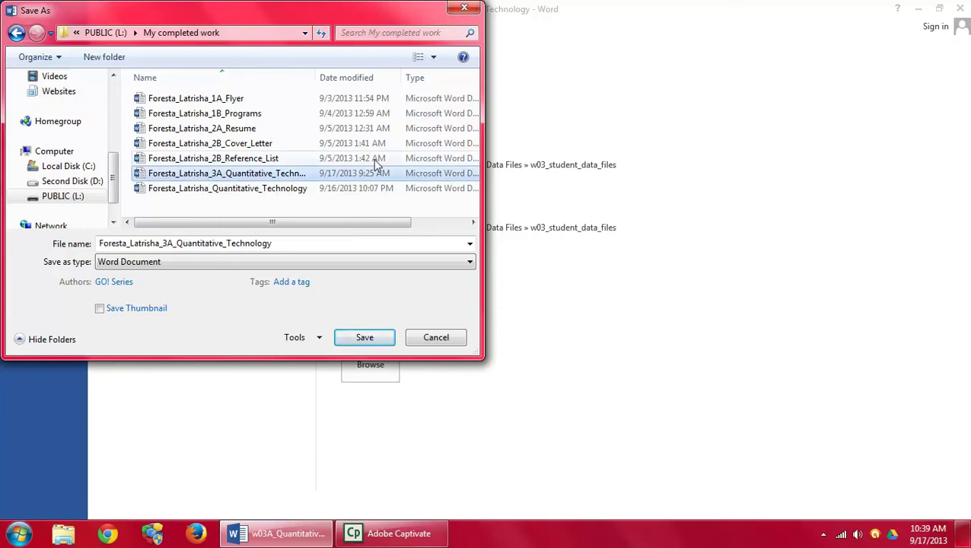
pyautogui.click(365, 338)
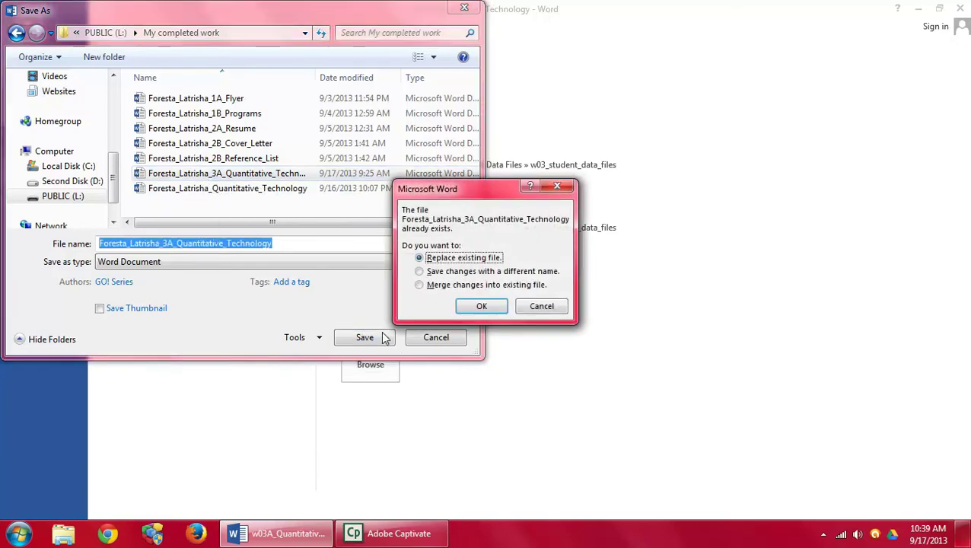
pyautogui.click(484, 306)
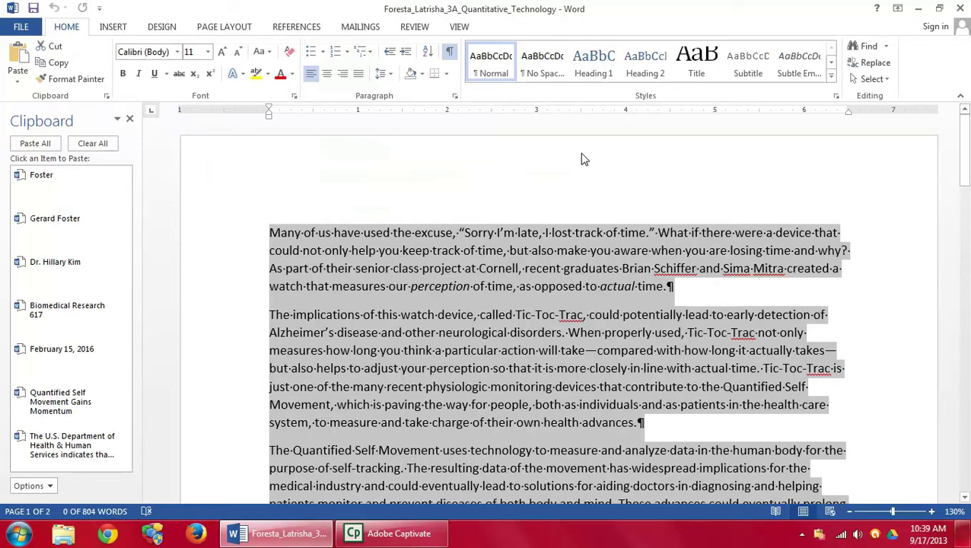
# Step: Apply 2.0 line spacing and 0 pt spacing after paragraphs to the selected text
pyautogui.click(388, 73)
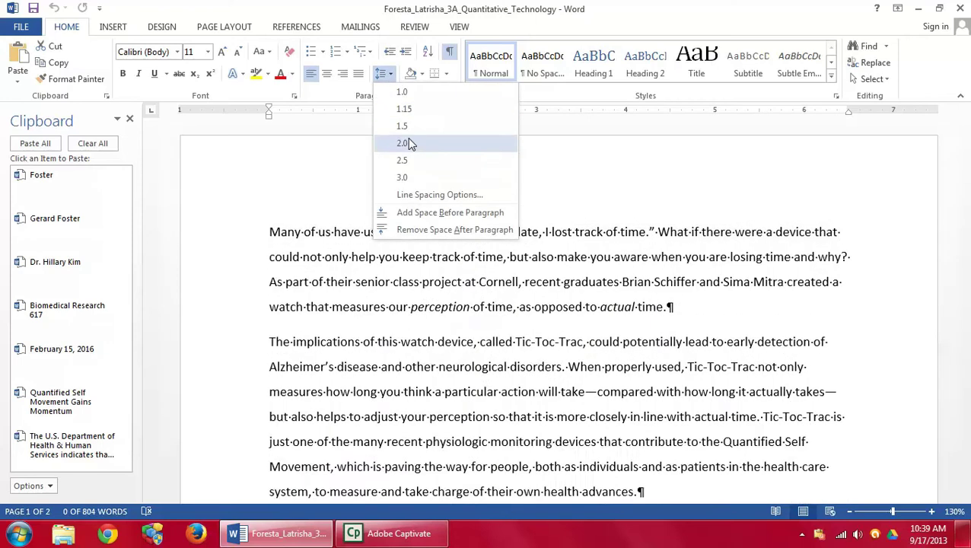
pyautogui.click(409, 145)
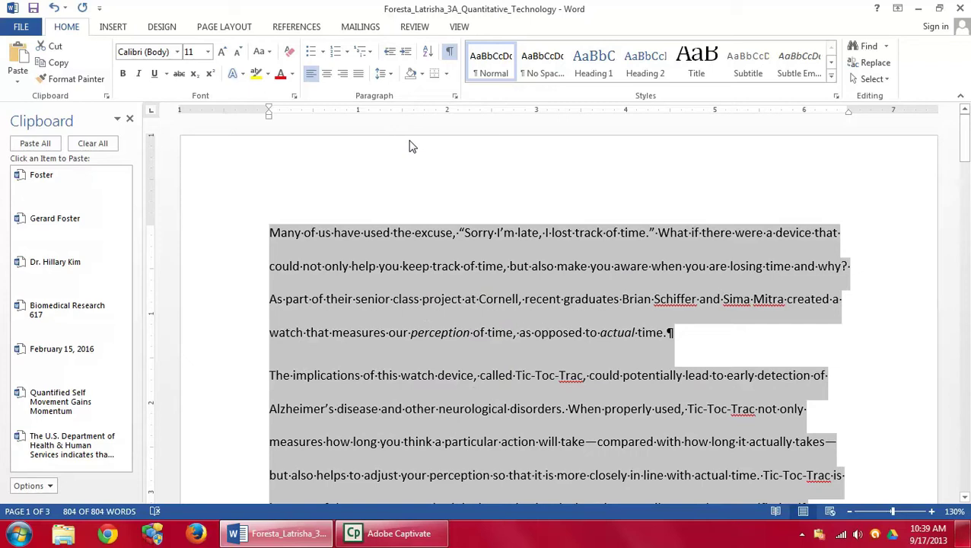
pyautogui.click(242, 28)
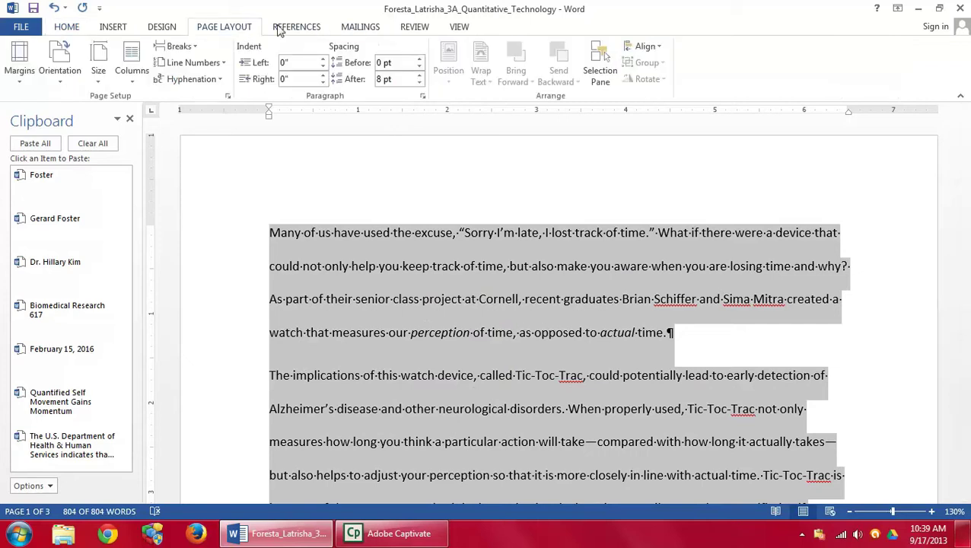
pyautogui.click(419, 83)
pyautogui.click(420, 83)
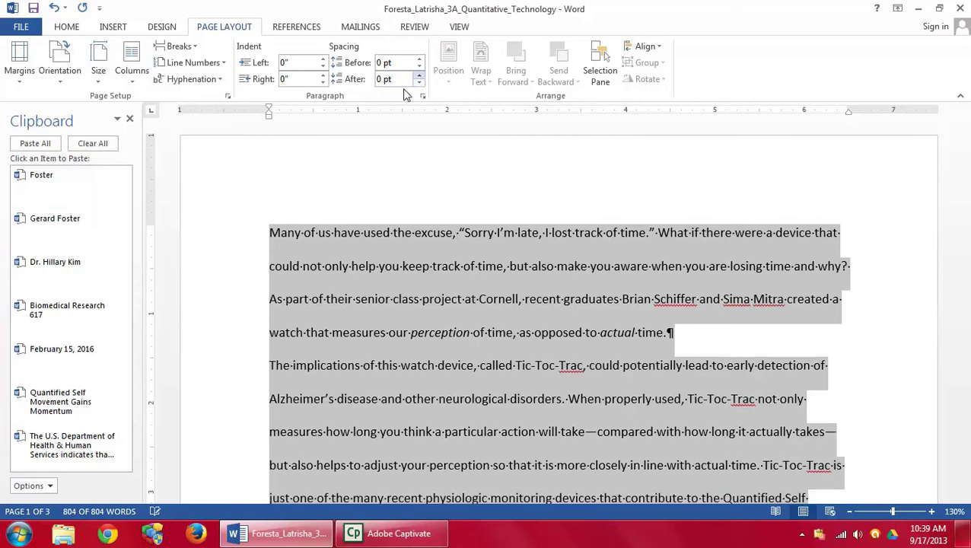
pyautogui.click(70, 29)
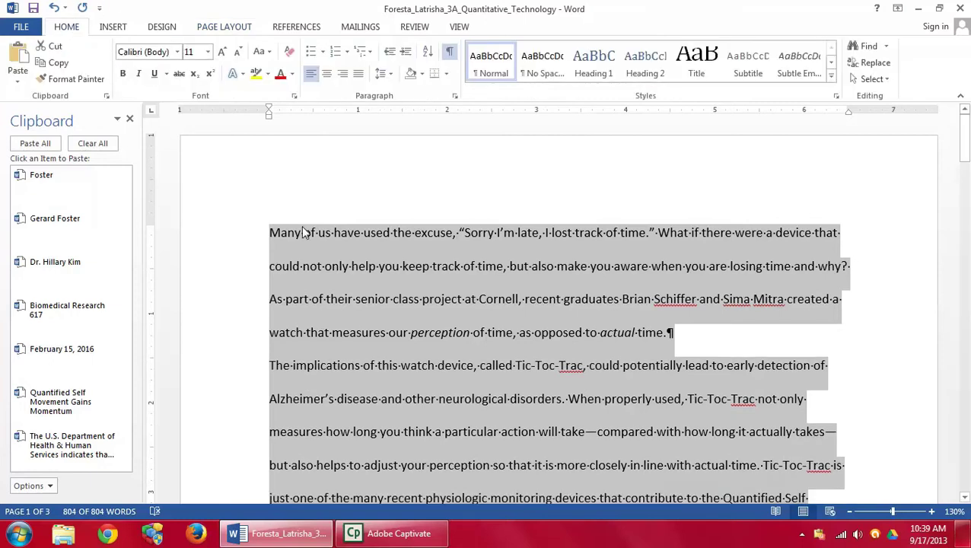
# Step: Paste the student, instructor, Biomedical Research 617, February 15, 2016 and title lines from the clipboard
pyautogui.hotkey('ctrl', 'Home')
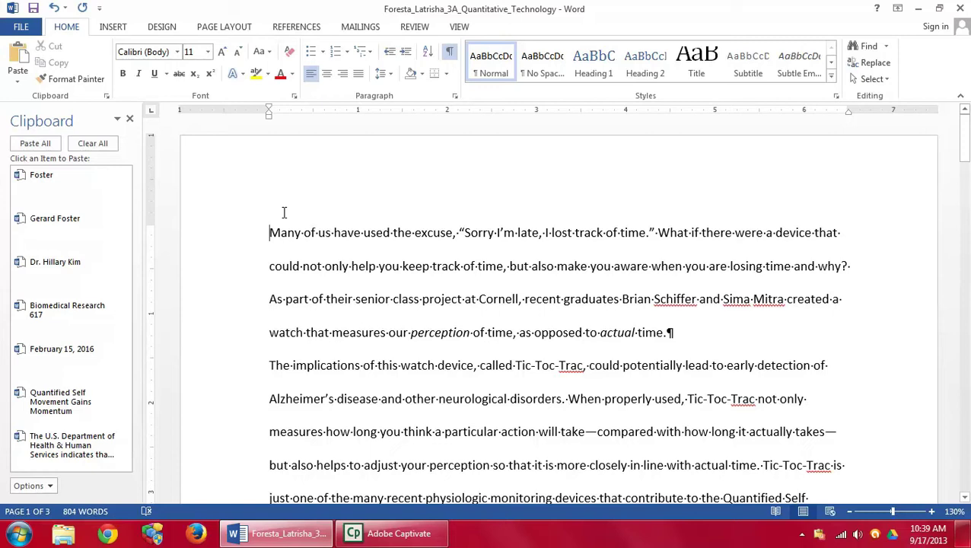
pyautogui.click(42, 228)
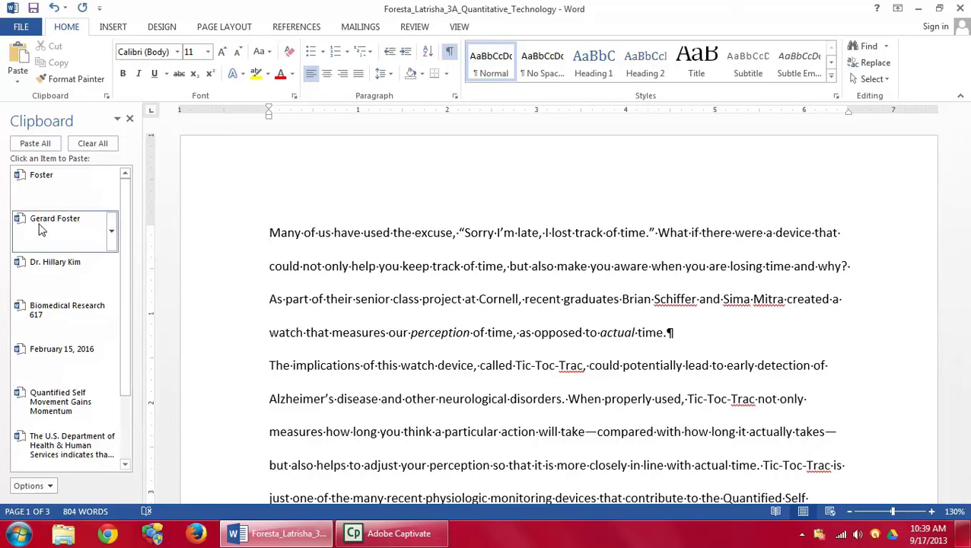
pyautogui.click(51, 272)
pyautogui.click(57, 312)
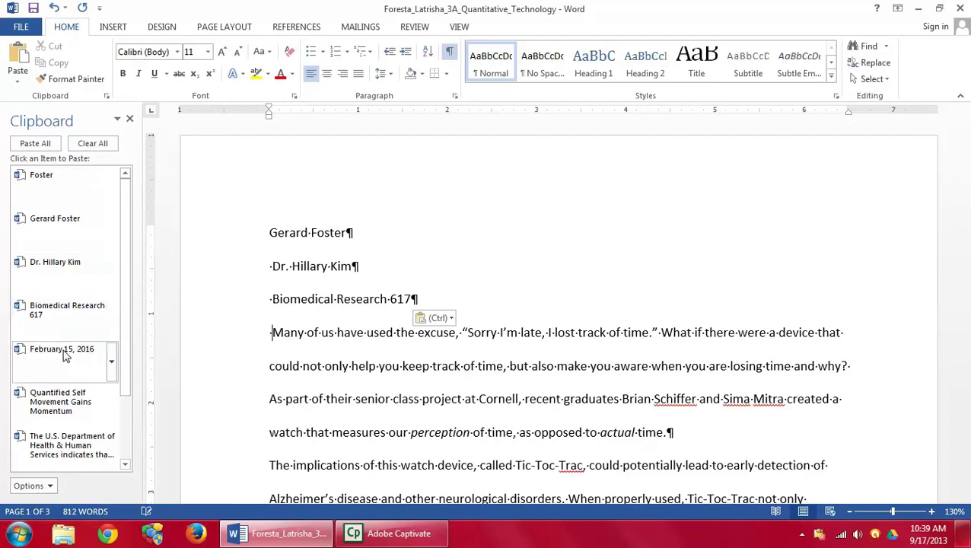
pyautogui.click(65, 357)
pyautogui.click(84, 399)
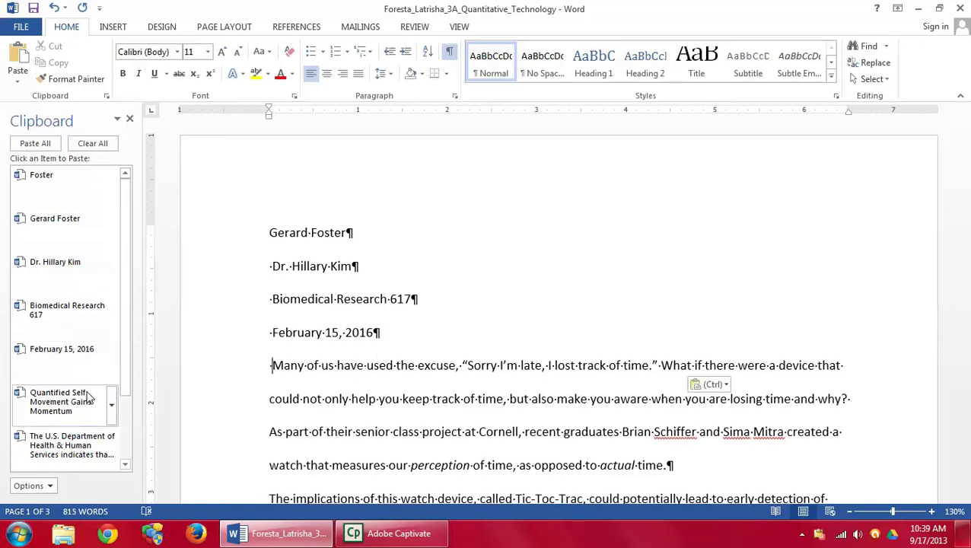
# Step: Delete the leading spaces before the centred title and the 'Many' paragraph
pyautogui.click(435, 364)
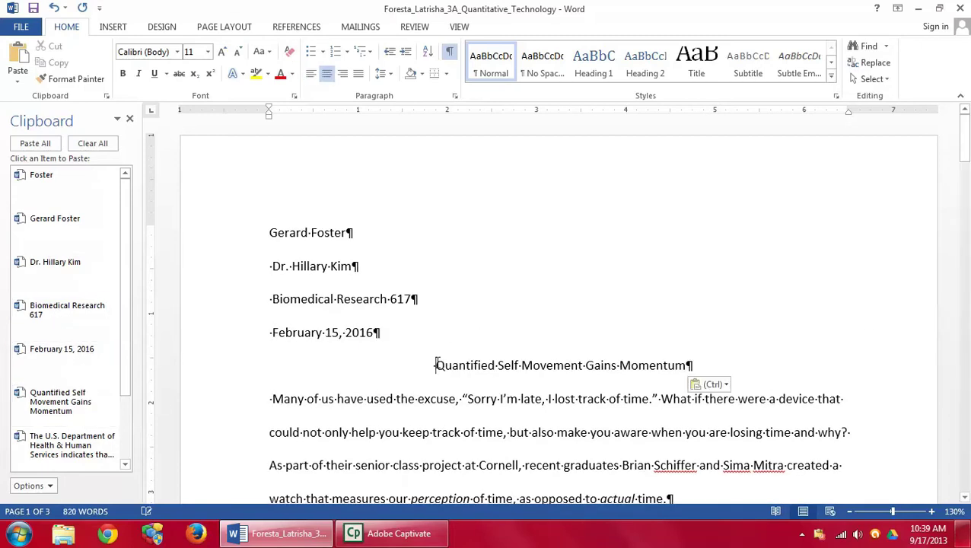
pyautogui.press('Delete')
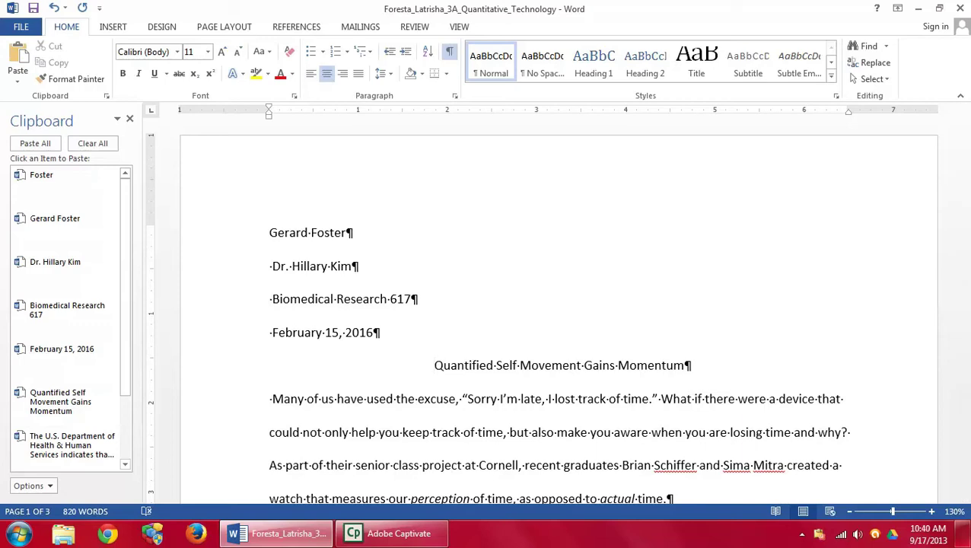
pyautogui.hotkey('ctrl', 'l')
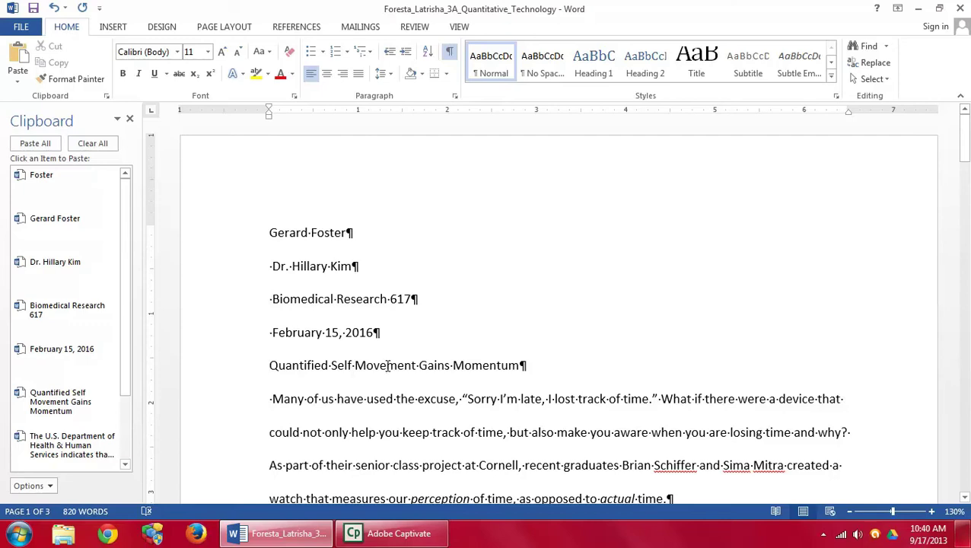
pyautogui.hotkey('ctrl', 'e')
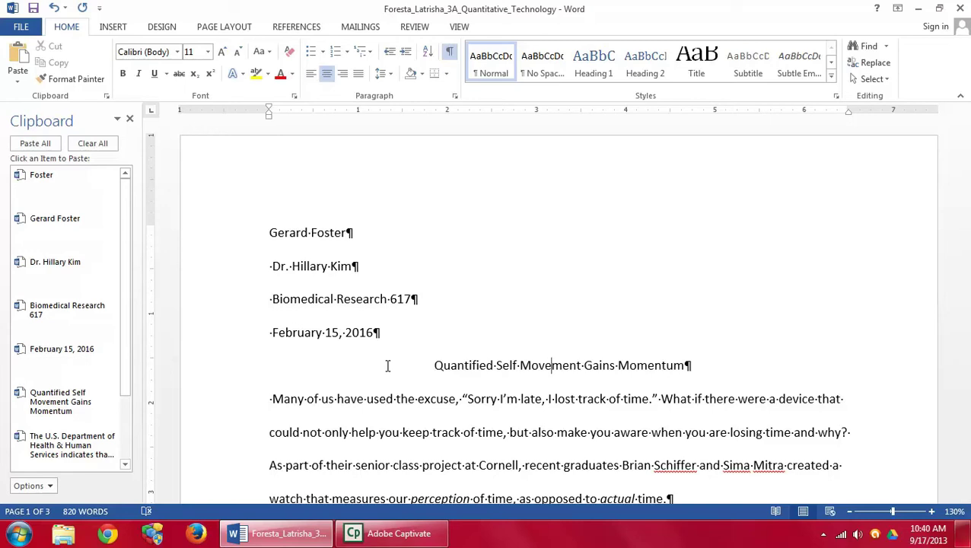
pyautogui.click(271, 399)
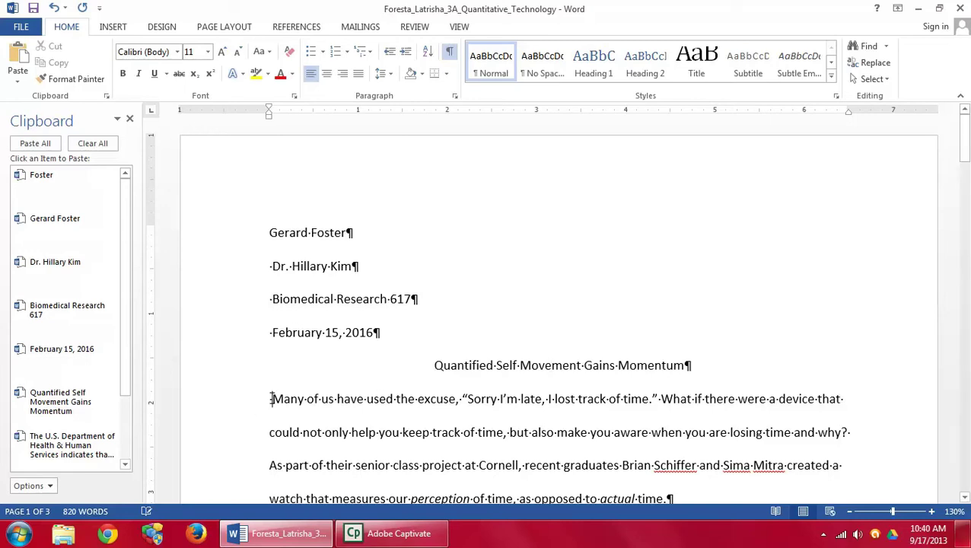
pyautogui.press('Delete')
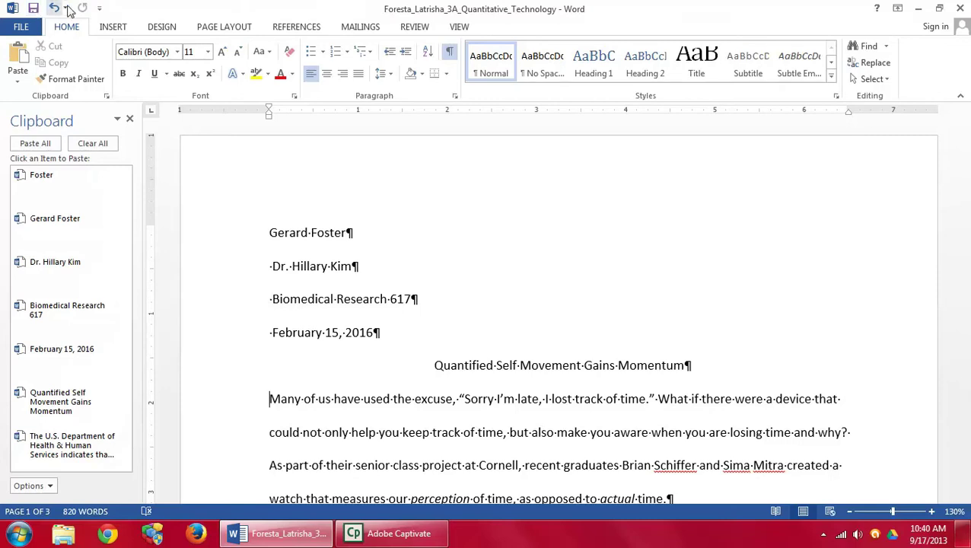
# Step: Create a right-aligned header with the student's last name and a plain page number
pyautogui.click(112, 29)
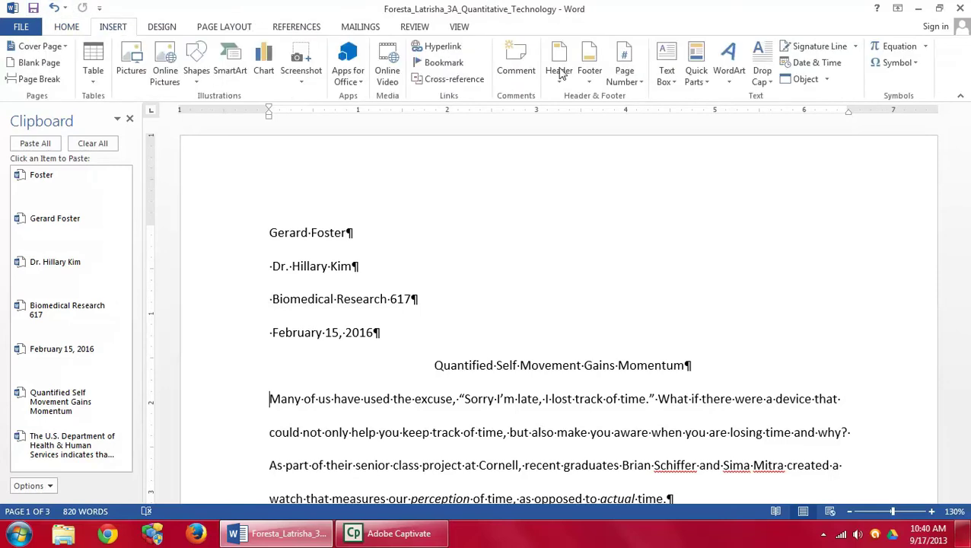
pyautogui.click(553, 82)
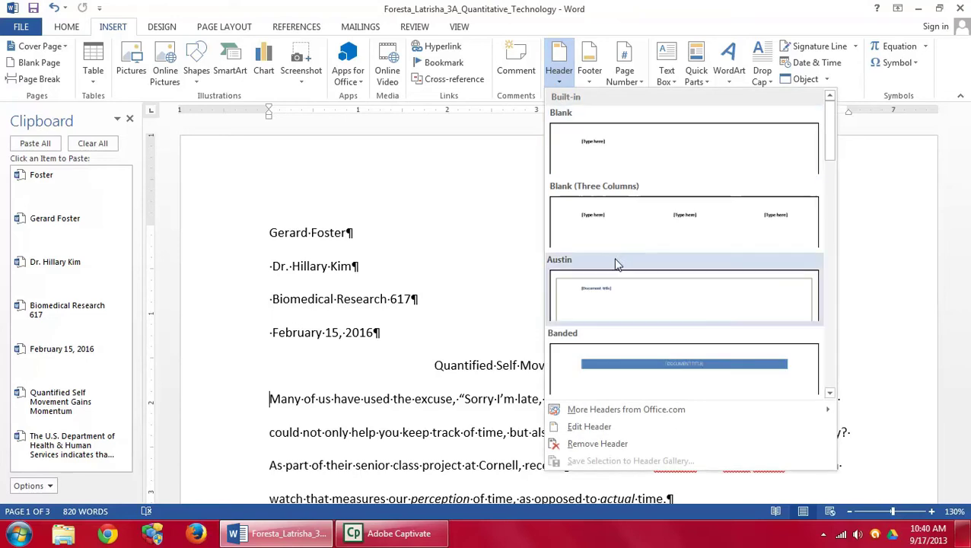
pyautogui.click(590, 427)
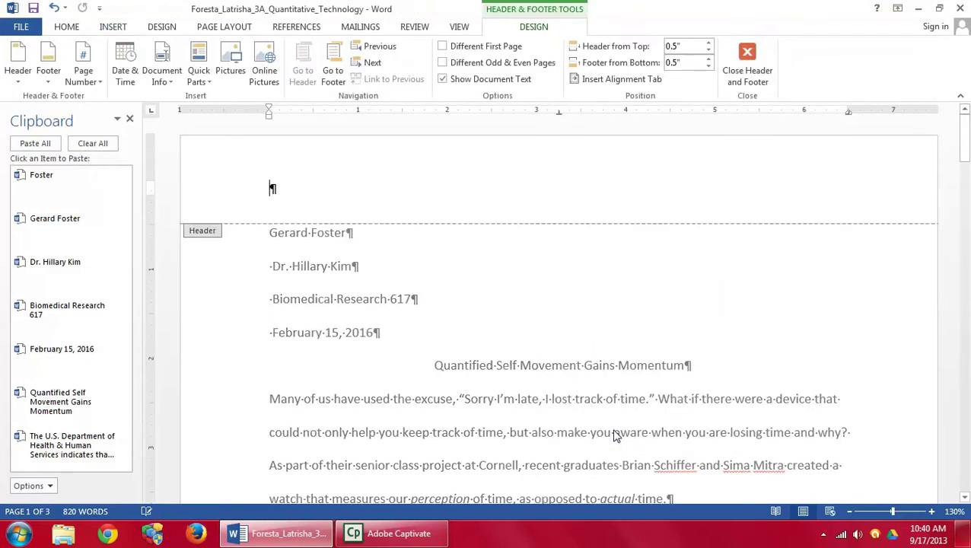
pyautogui.write('Foster')
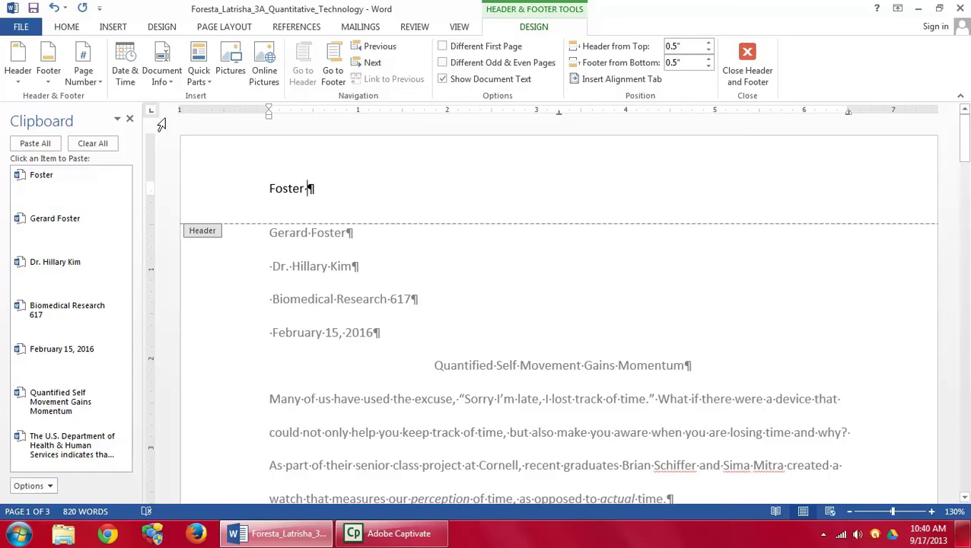
pyautogui.click(101, 85)
pyautogui.moveTo(120, 148)
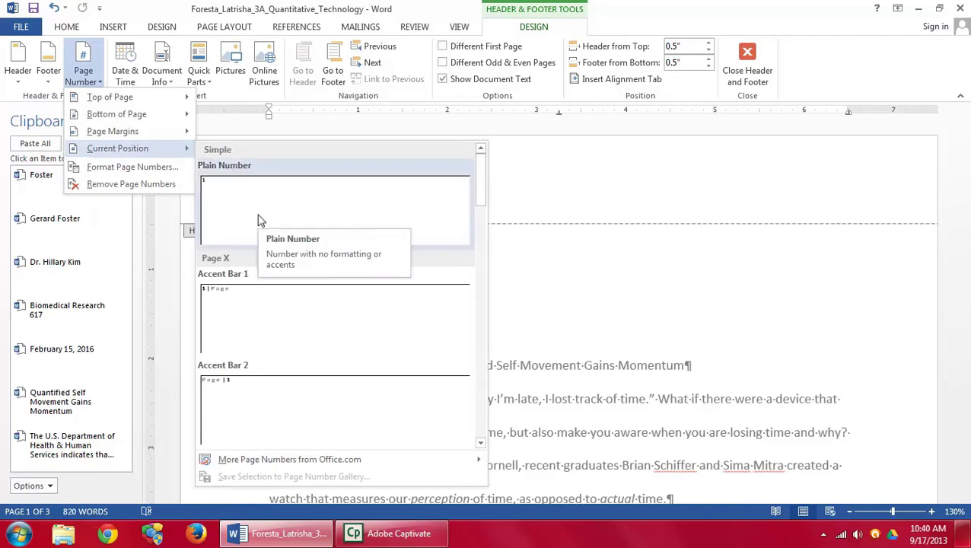
pyautogui.click(259, 220)
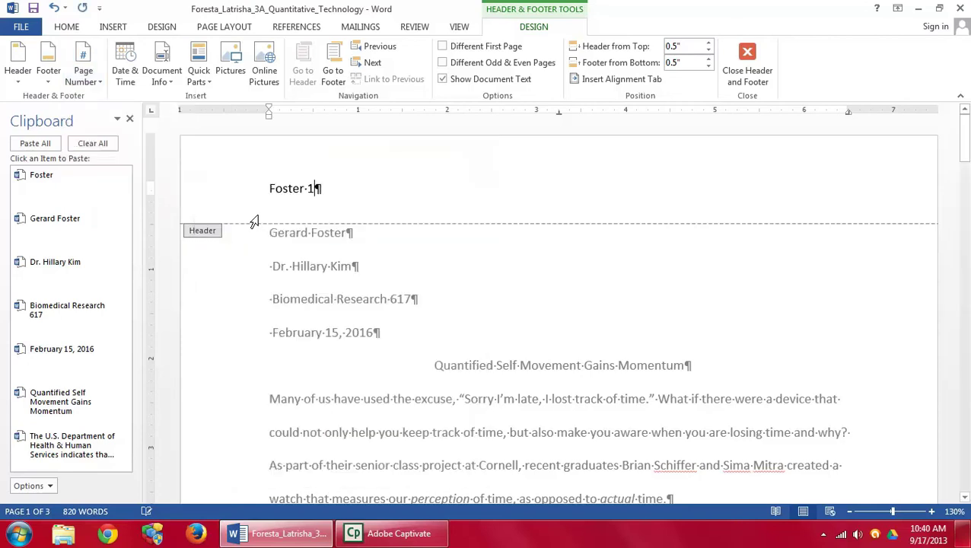
pyautogui.click(76, 29)
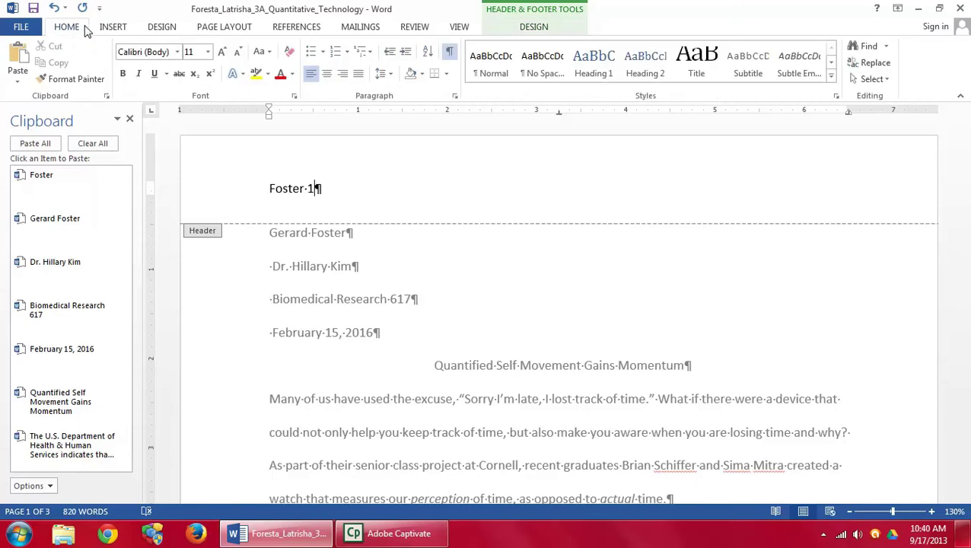
pyautogui.click(347, 79)
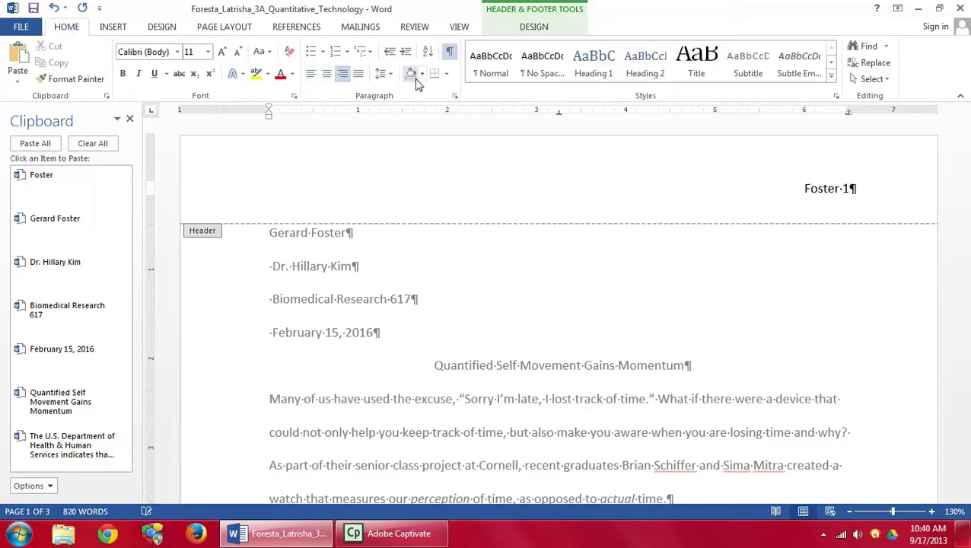
pyautogui.click(544, 27)
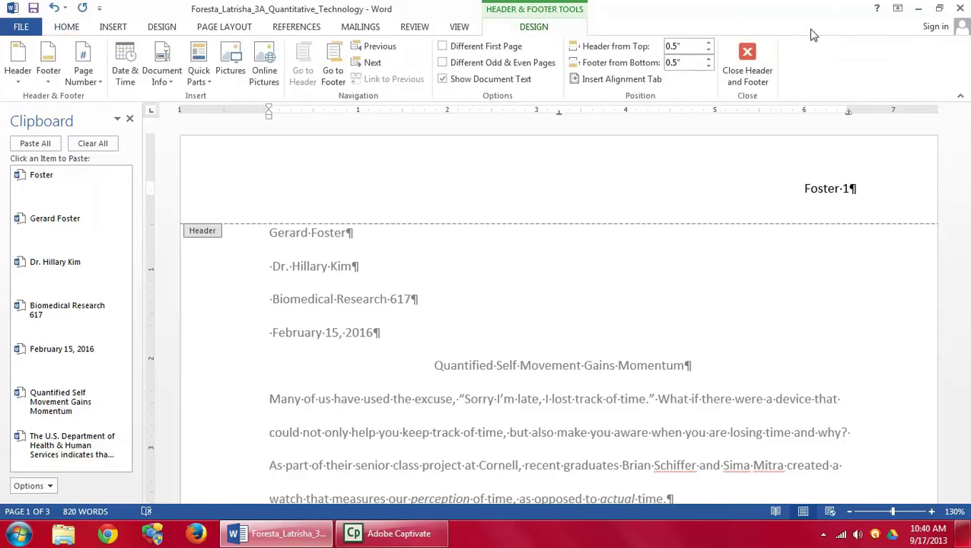
pyautogui.click(747, 51)
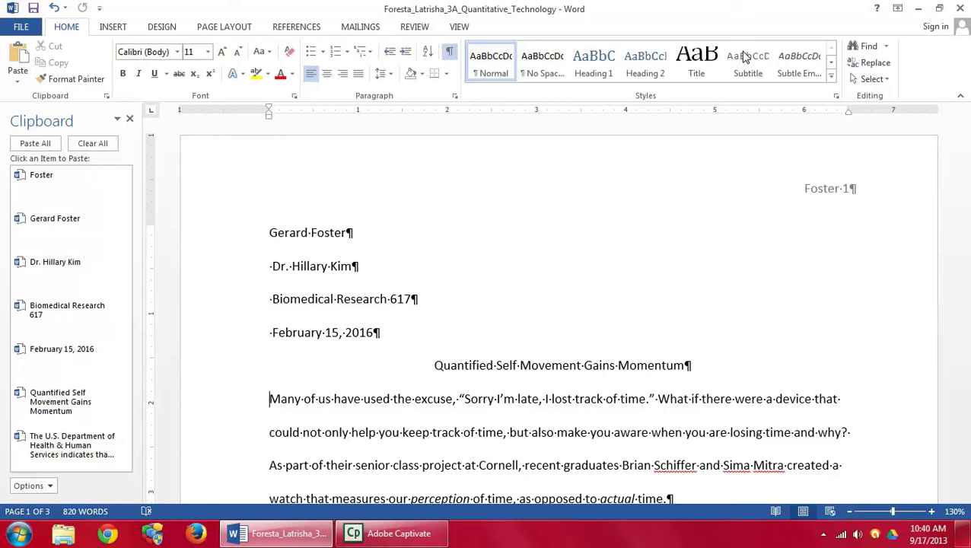
# Step: Set 2.0 line spacing on the body text from 'Many of us' to the end
pyautogui.scroll(-2, 440, 330)
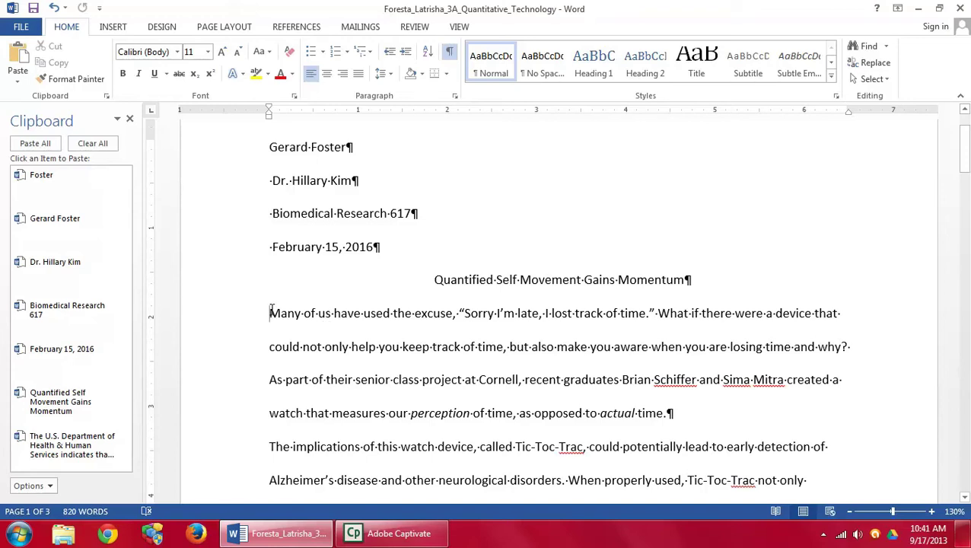
pyautogui.moveTo(271, 308); pyautogui.dragTo(628, 261)
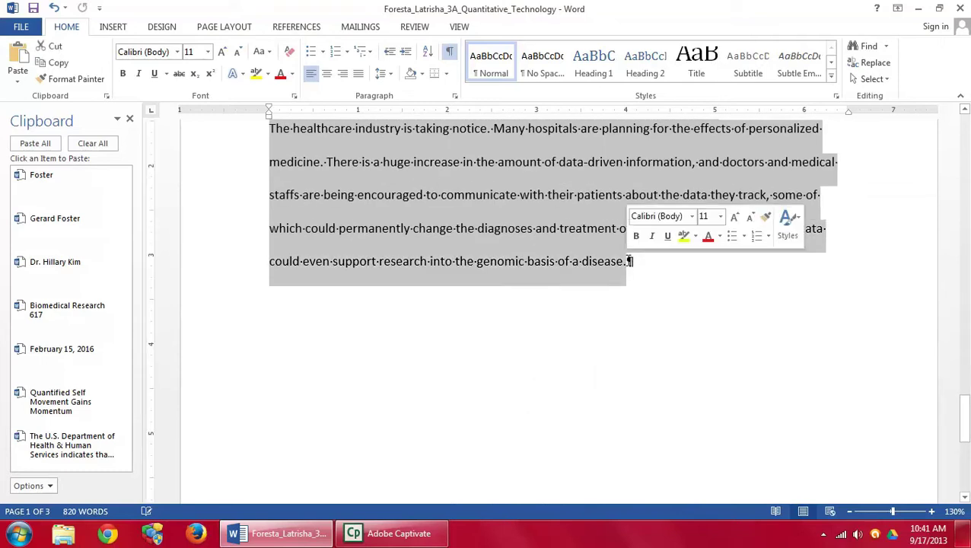
pyautogui.click(391, 76)
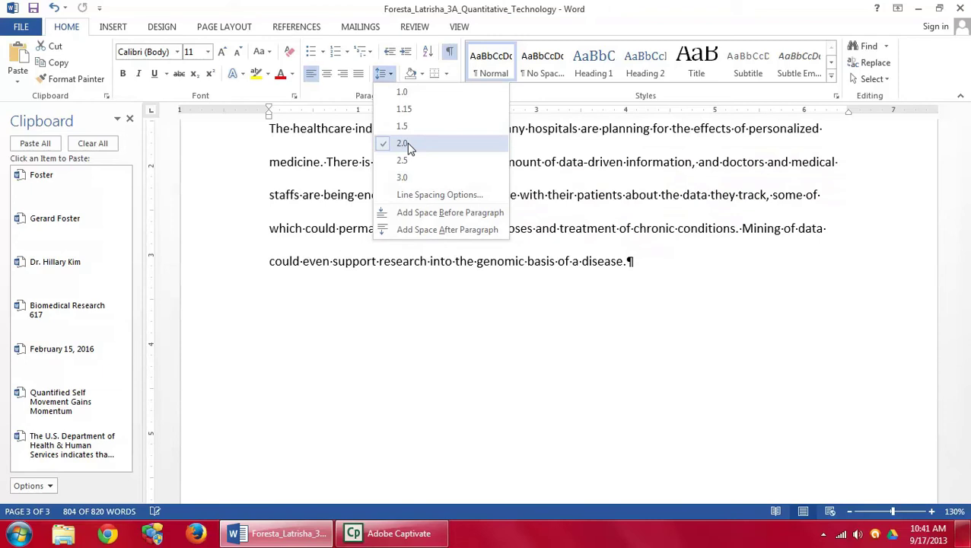
pyautogui.click(409, 145)
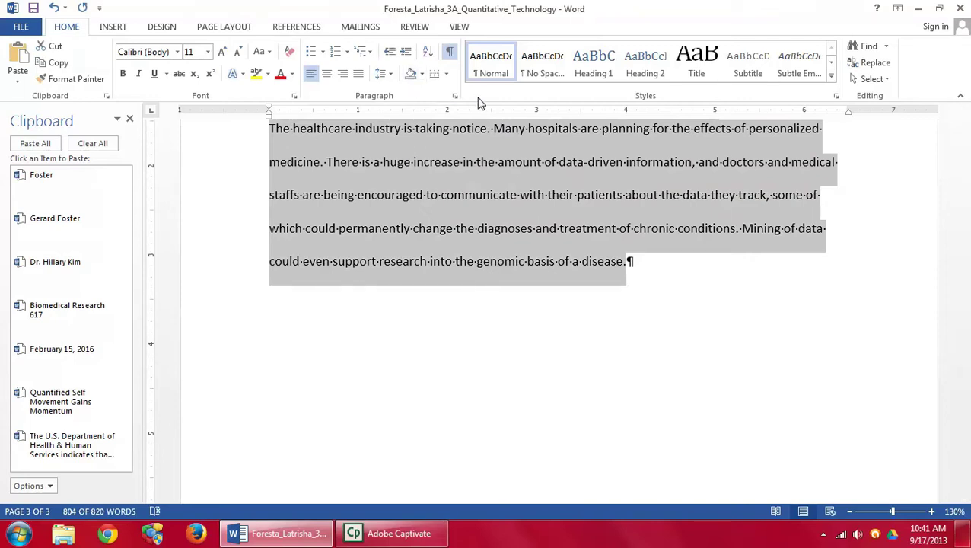
# Step: Set a First line special indent of 0.5" in the Paragraph dialog
pyautogui.click(453, 97)
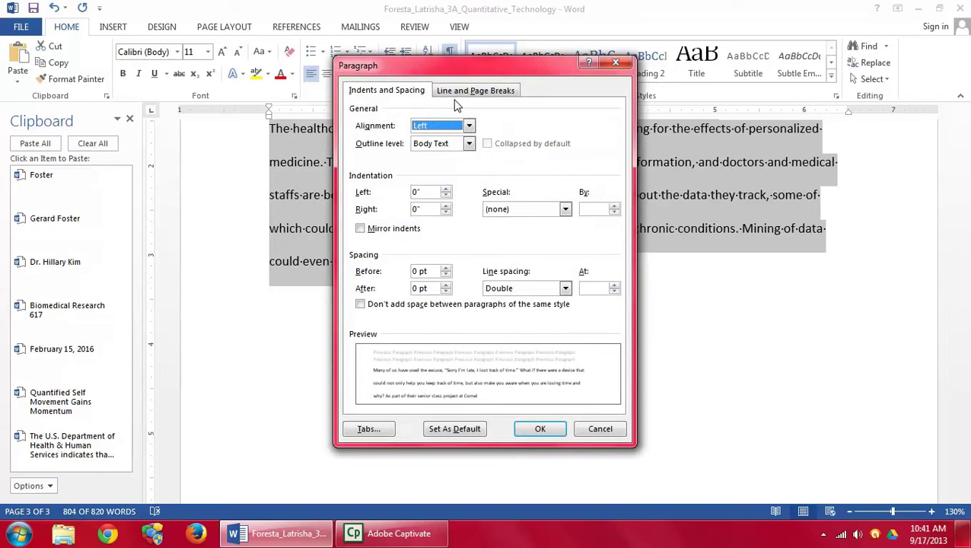
pyautogui.click(530, 210)
pyautogui.click(530, 232)
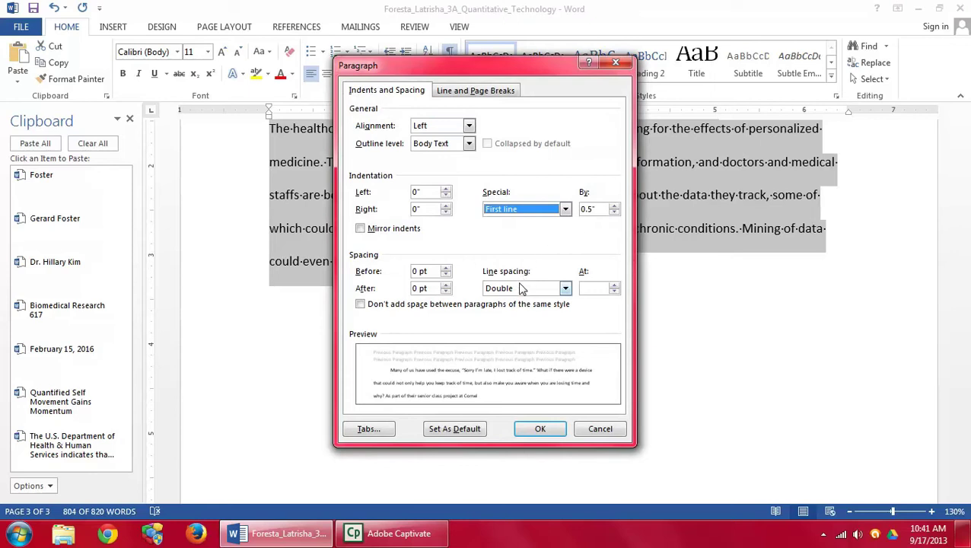
pyautogui.click(536, 433)
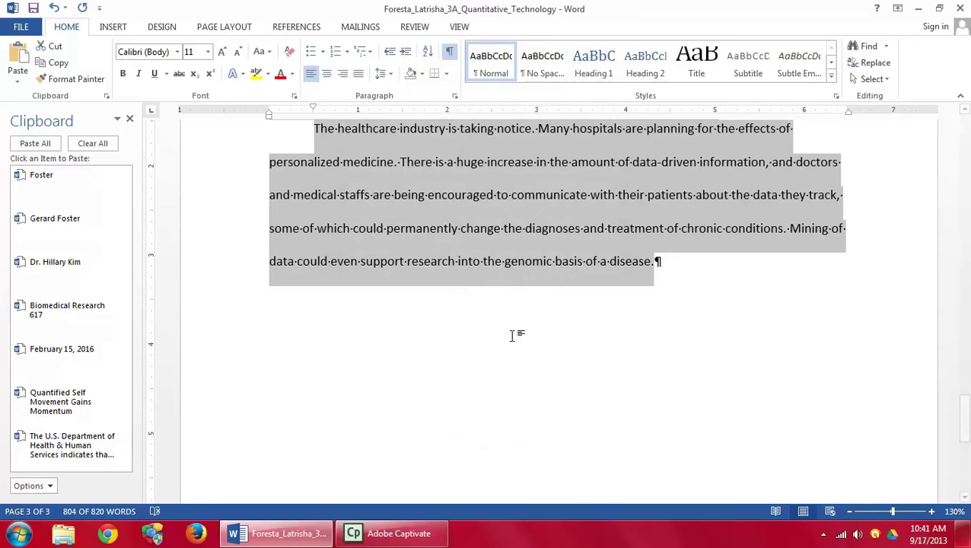
# Step: Delete the leading spaces before the instructor, Biomedical Research 617 and February 15, 2016 lines
pyautogui.hotkey('ctrl', 'Home')
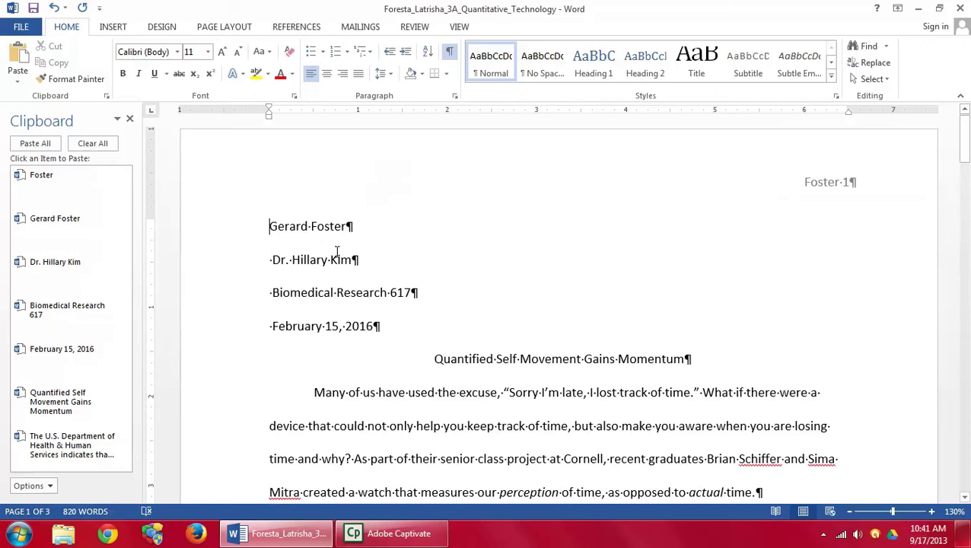
pyautogui.click(275, 262)
pyautogui.press('BackSpace')
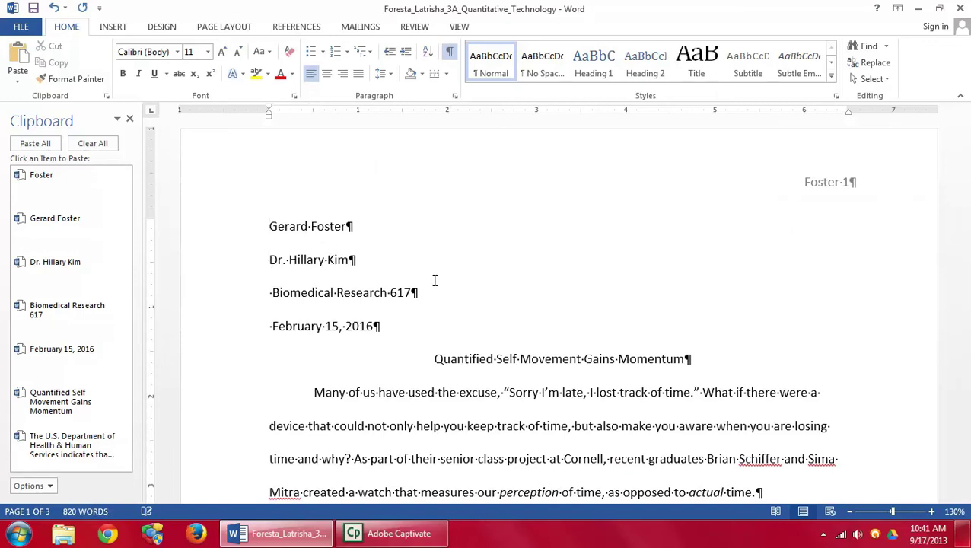
pyautogui.click(273, 294)
pyautogui.press('BackSpace')
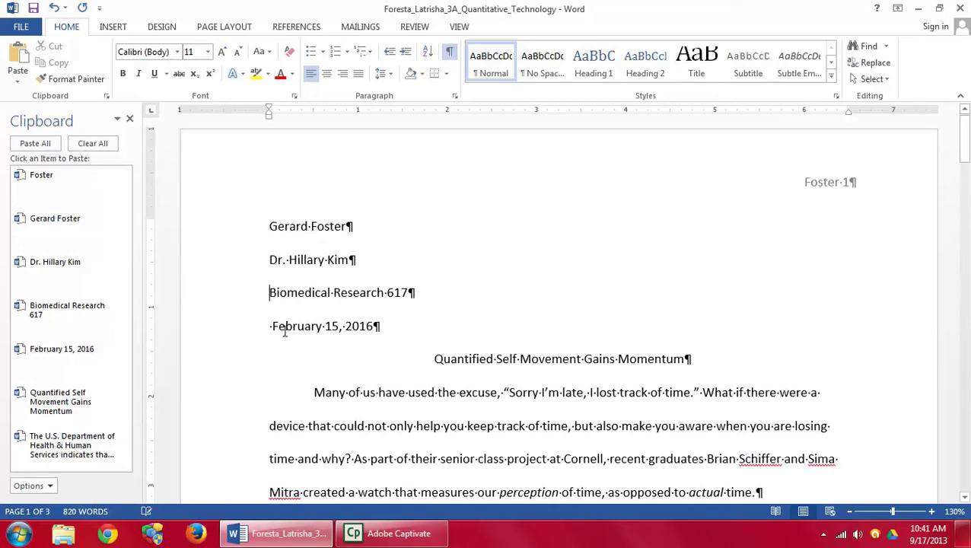
pyautogui.click(276, 329)
pyautogui.press('BackSpace')
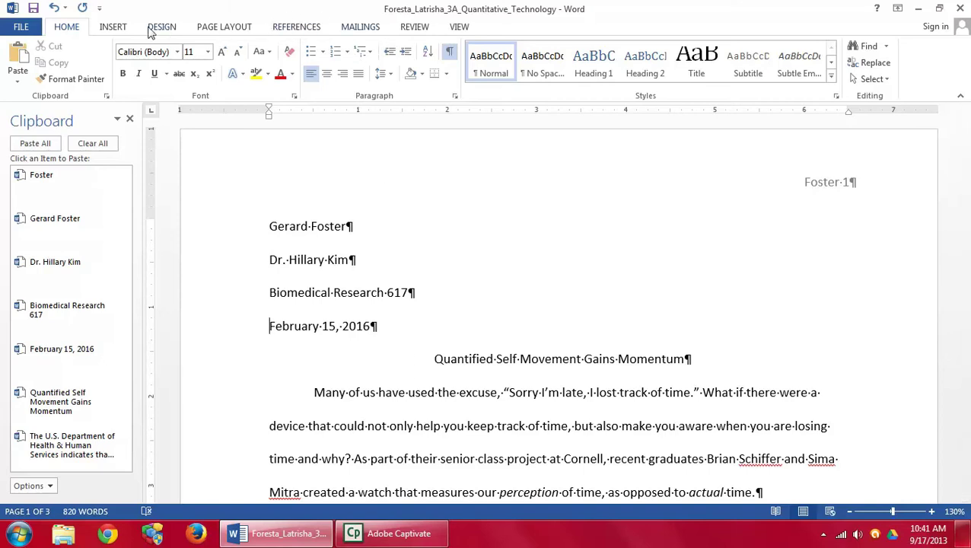
# Step: Insert a Document Info File Name field into the footer and close footer editing
pyautogui.click(111, 29)
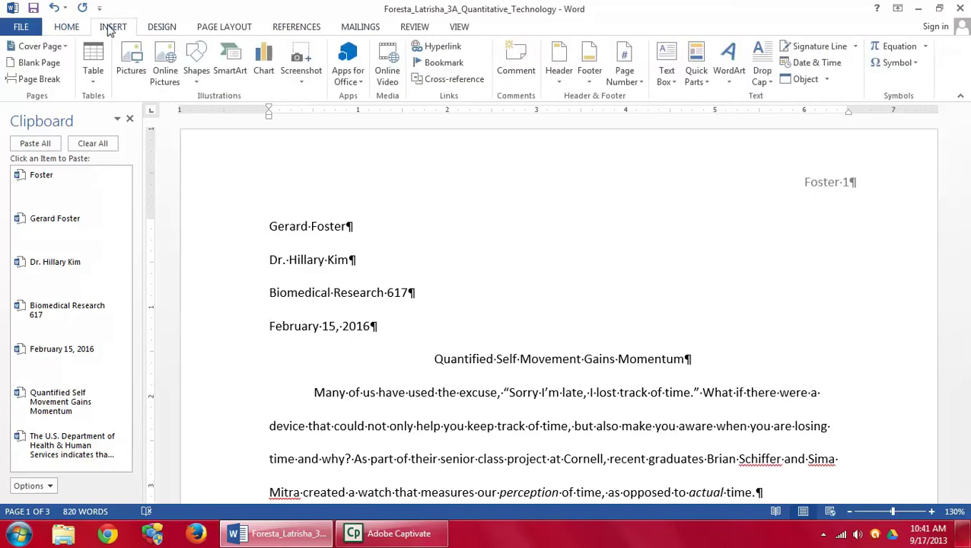
pyautogui.click(587, 84)
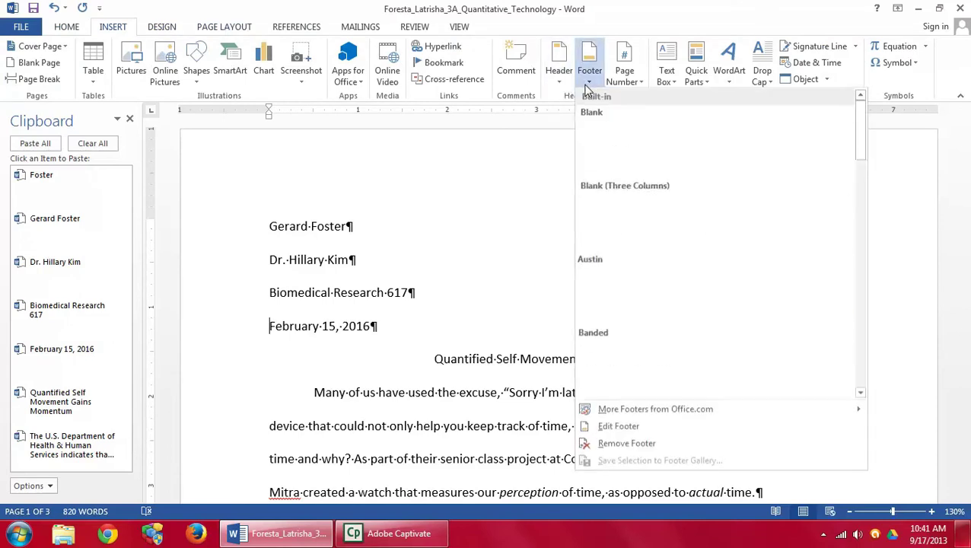
pyautogui.click(618, 427)
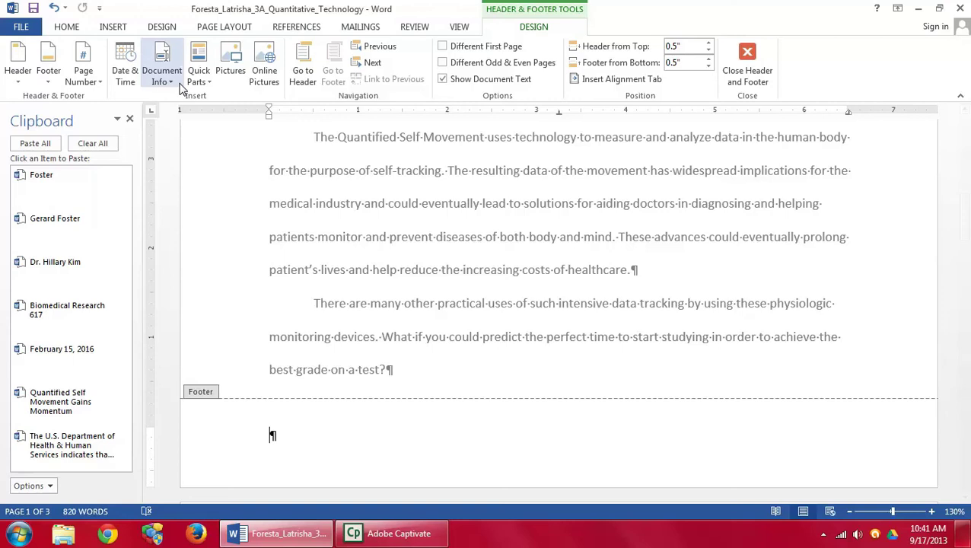
pyautogui.click(180, 87)
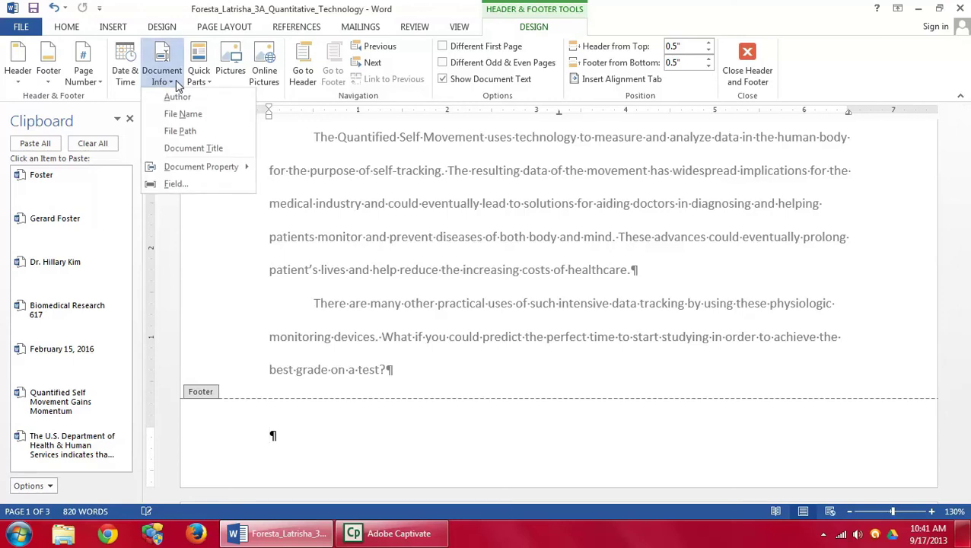
pyautogui.click(190, 121)
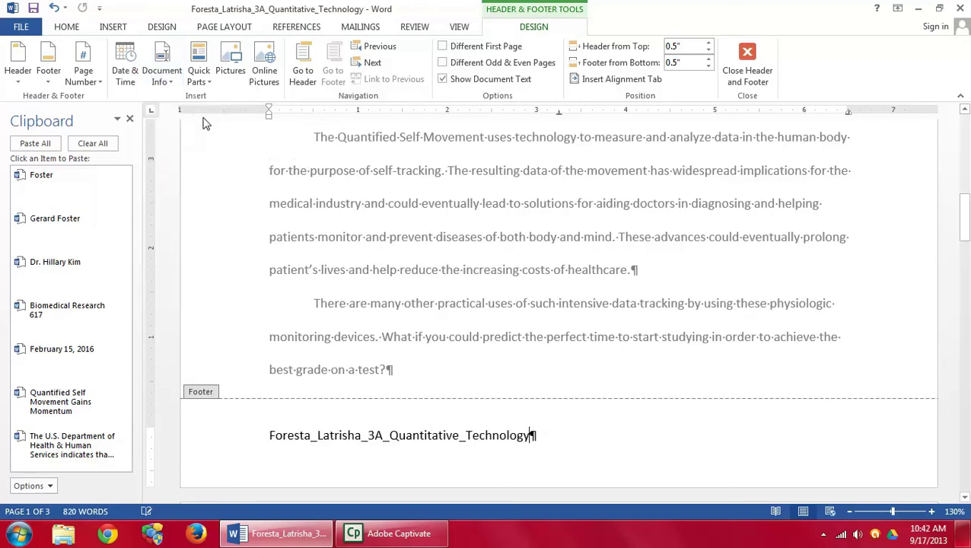
pyautogui.click(747, 70)
pyautogui.click(76, 28)
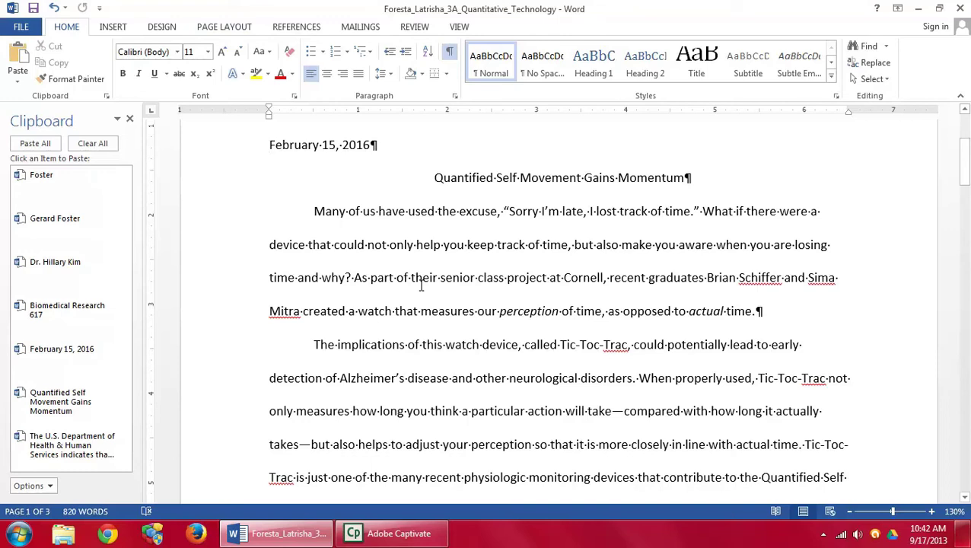
# Step: Add a footnote after "in its infancy." pasting the U.S. Department of Health & Human Services sentence from the Clipboard
pyautogui.scroll(-10, 421, 285)
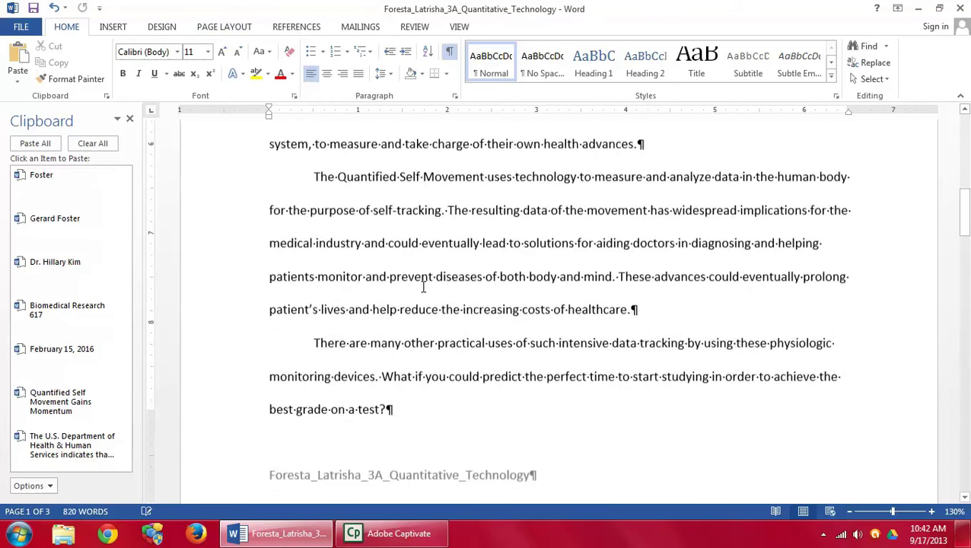
pyautogui.scroll(-4, 425, 292)
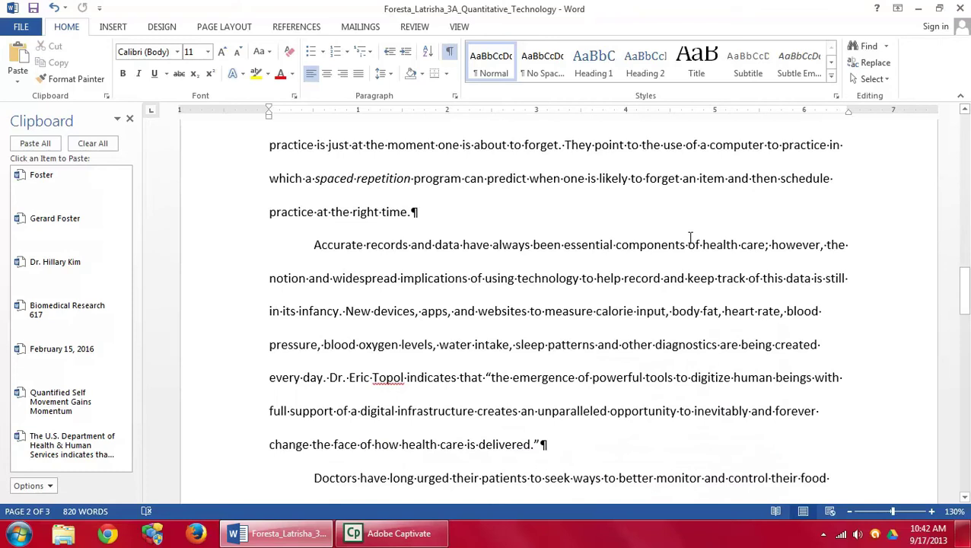
pyautogui.scroll(-1, 567, 343)
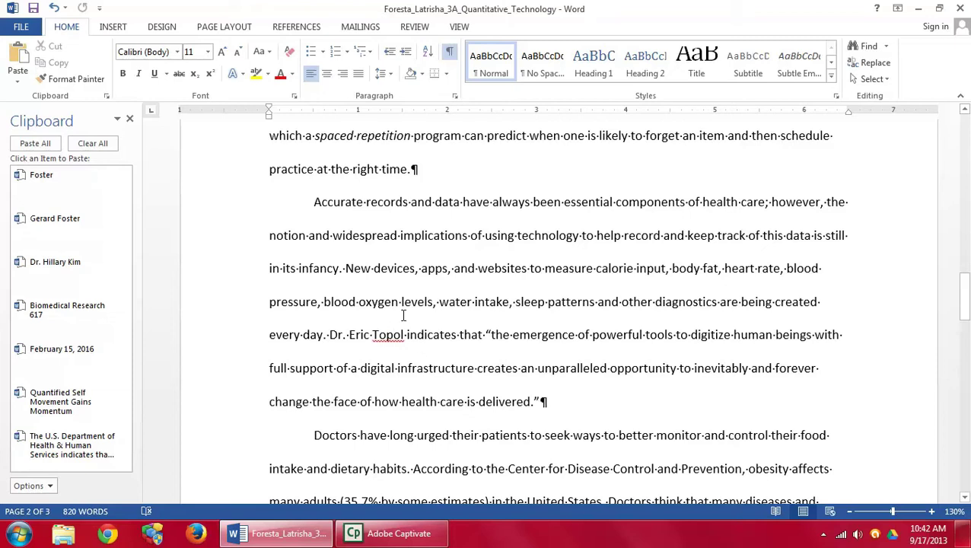
pyautogui.click(343, 267)
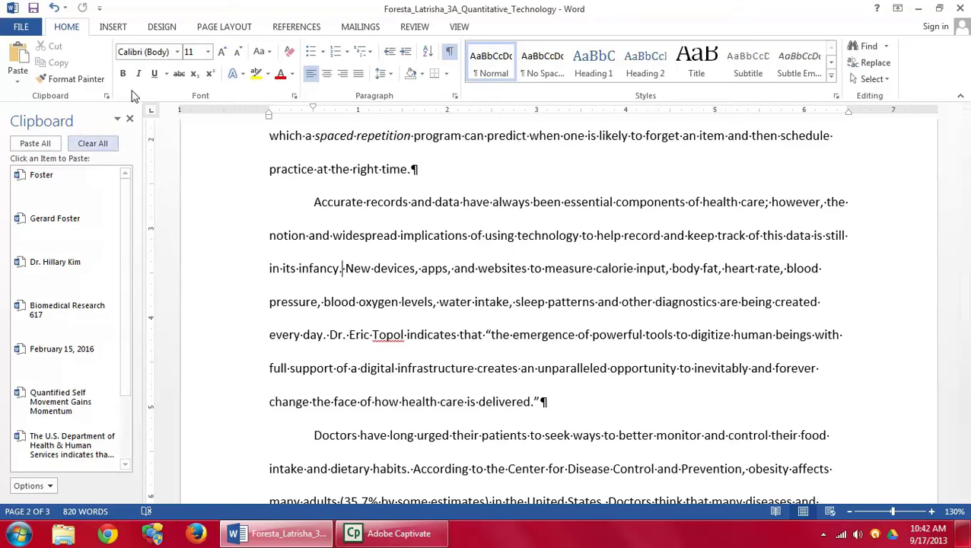
pyautogui.click(295, 29)
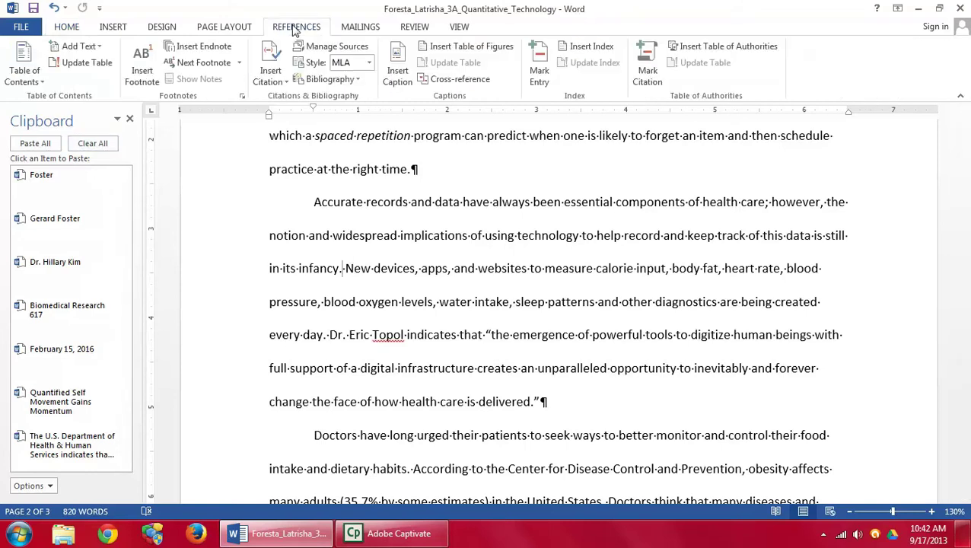
pyautogui.click(147, 88)
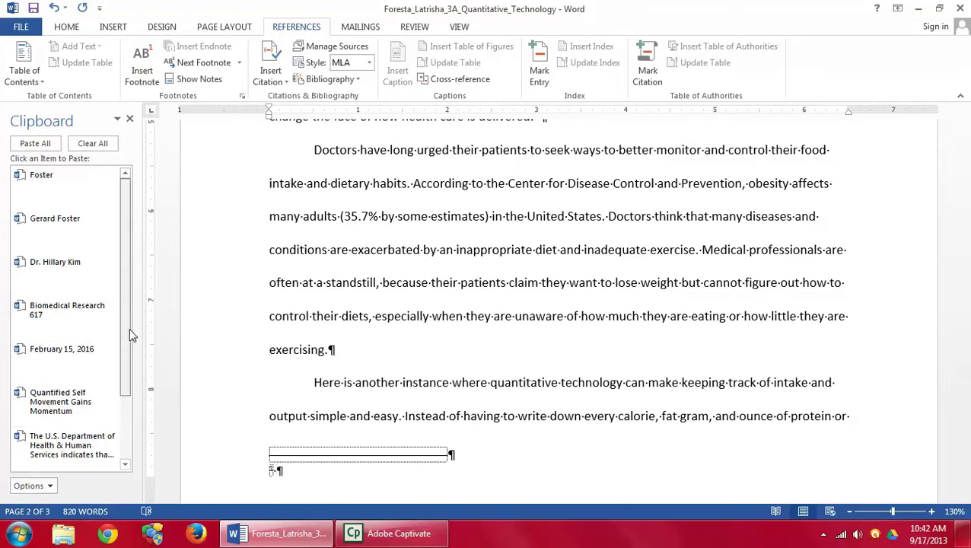
pyautogui.scroll(-1, 130, 335)
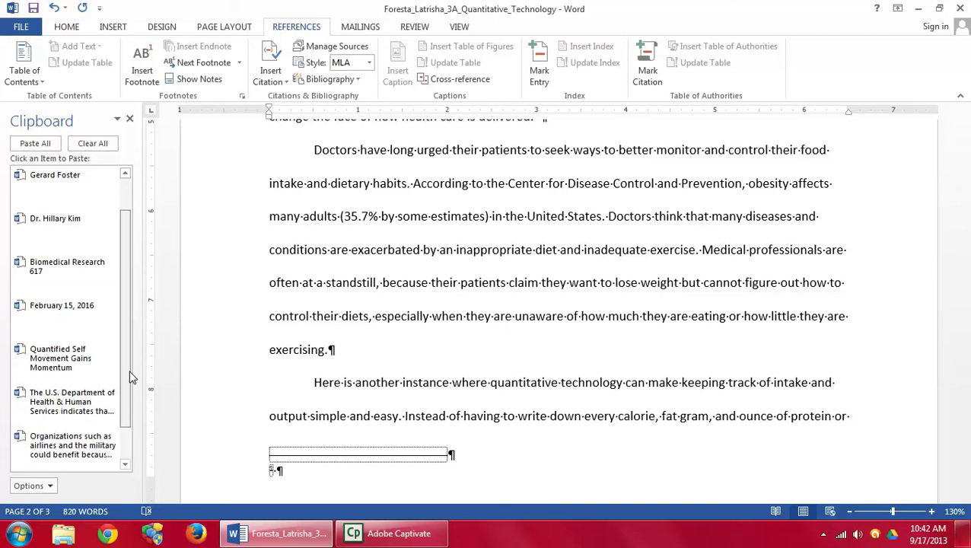
pyautogui.click(71, 401)
pyautogui.scroll(-1, 482, 397)
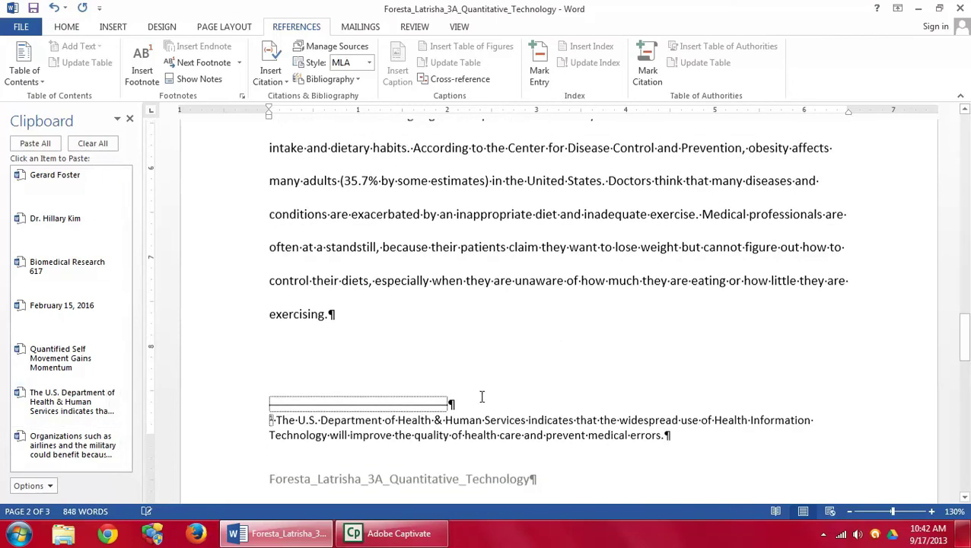
pyautogui.scroll(-2, 481, 397)
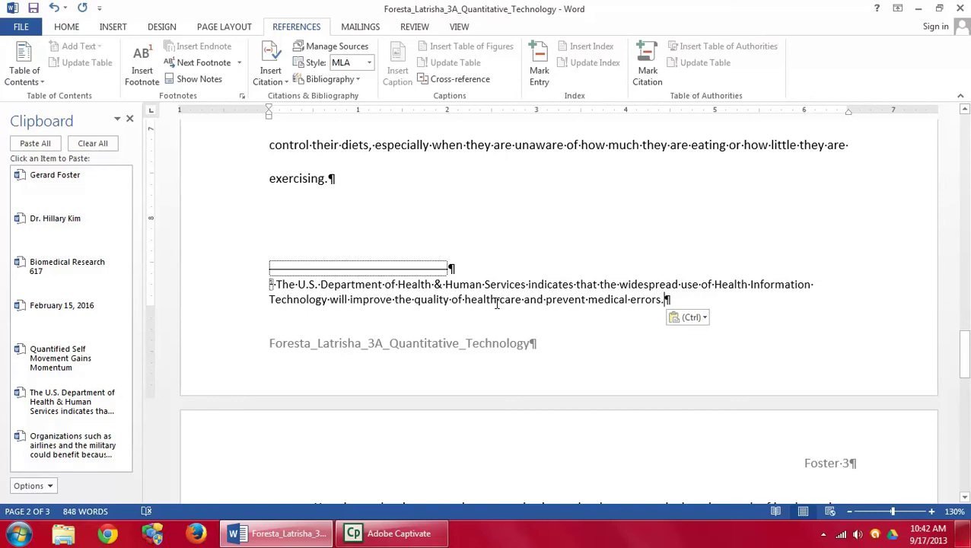
# Step: Insert a second footnote after "actual time." with the Clipboard sentence about airlines and the military
pyautogui.scroll(15, 496, 303)
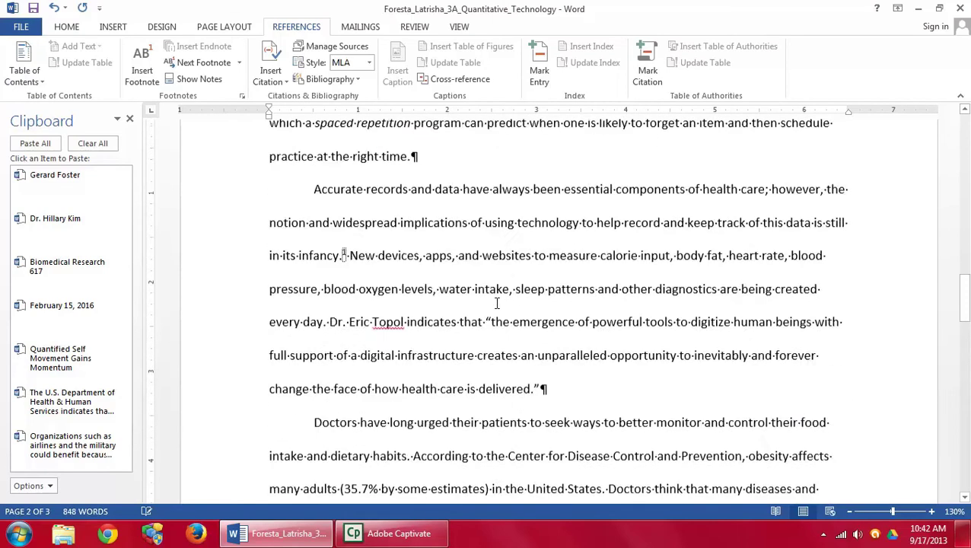
pyautogui.scroll(5, 496, 303)
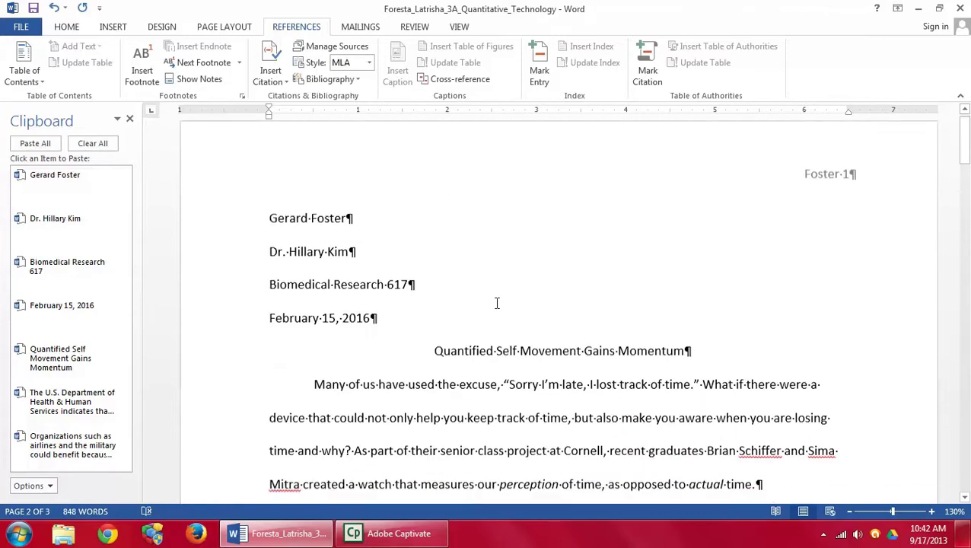
pyautogui.scroll(-2, 496, 303)
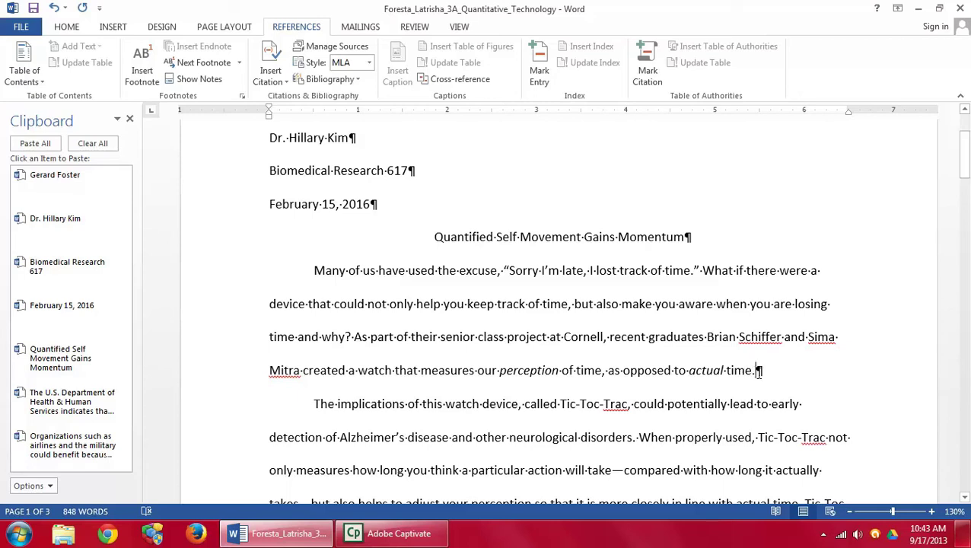
pyautogui.click(758, 371)
pyautogui.click(141, 67)
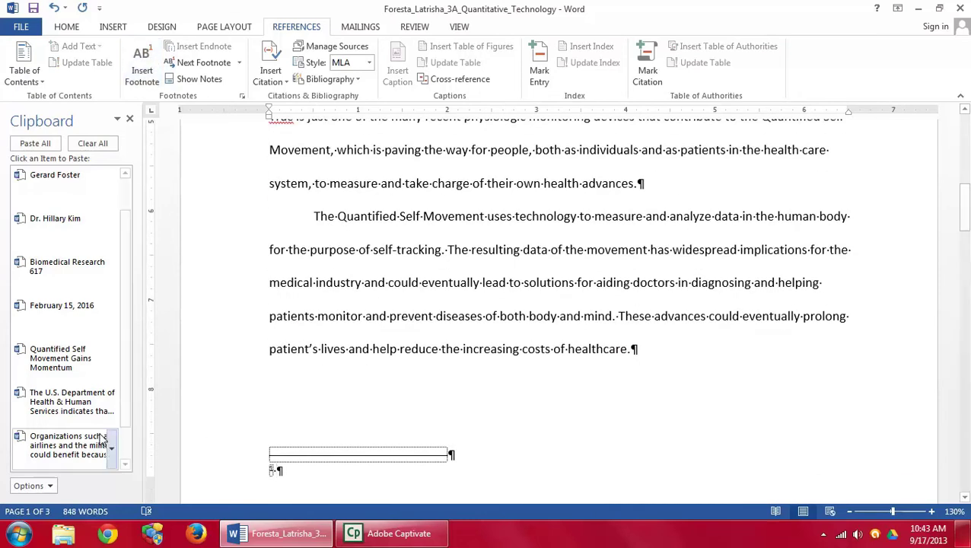
pyautogui.click(73, 449)
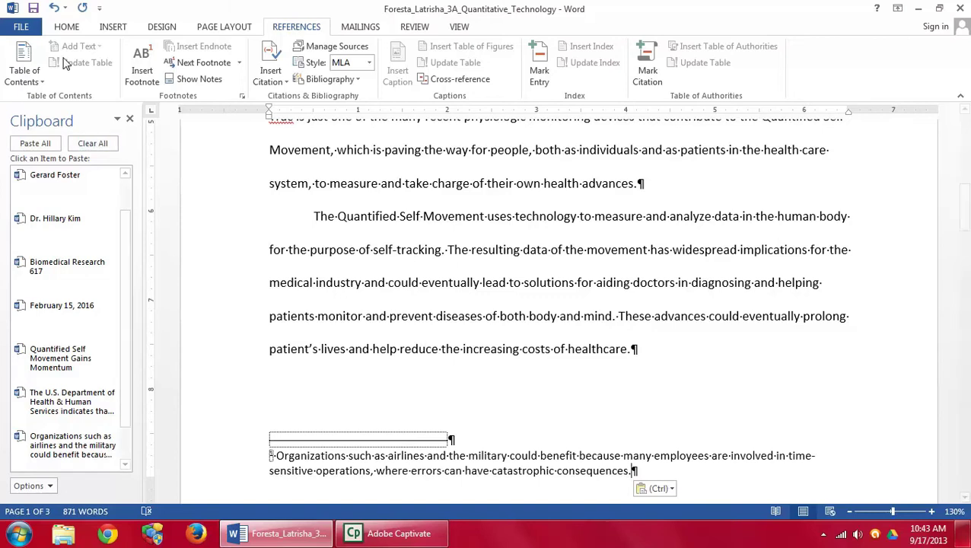
# Step: Give the Footnote Text style a 0.5" first-line indent and double line spacing
pyautogui.rightClick(502, 465)
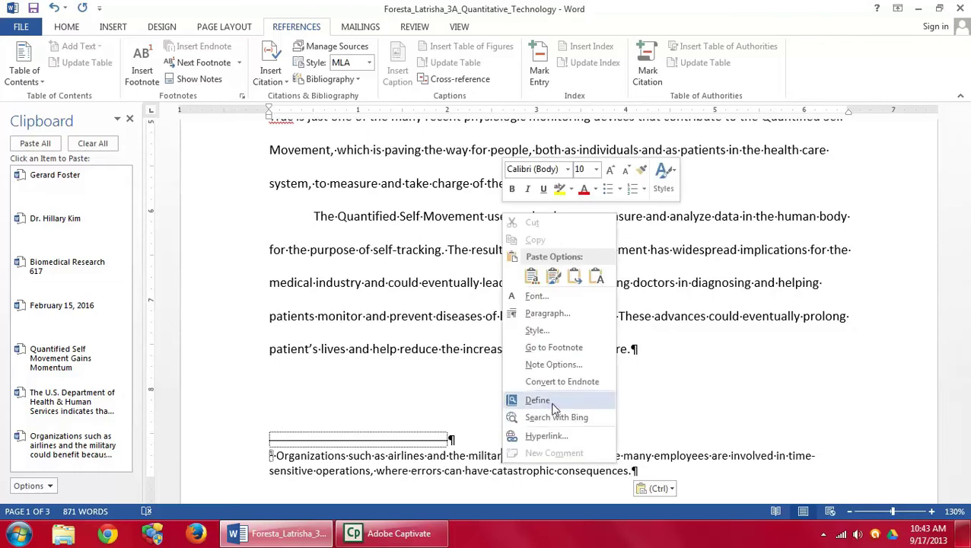
pyautogui.click(547, 330)
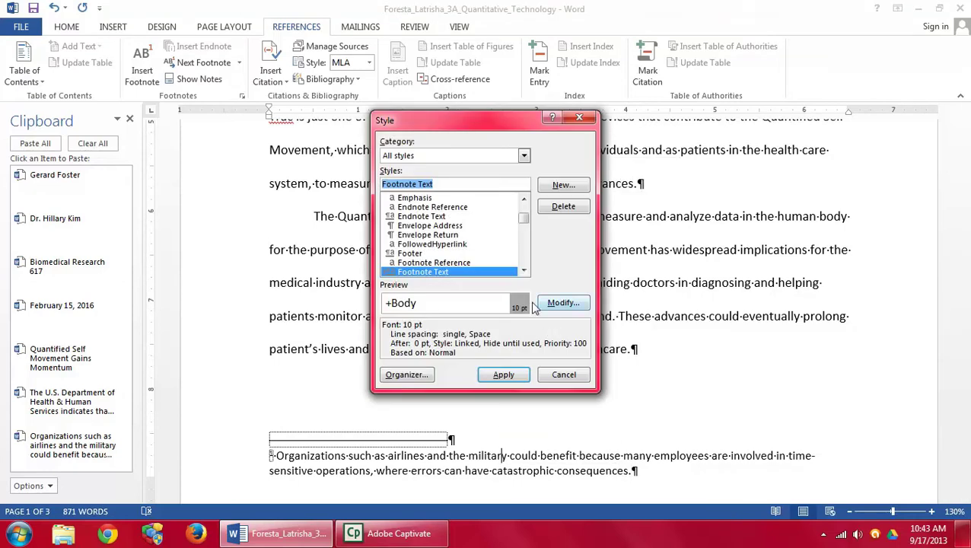
pyautogui.click(561, 302)
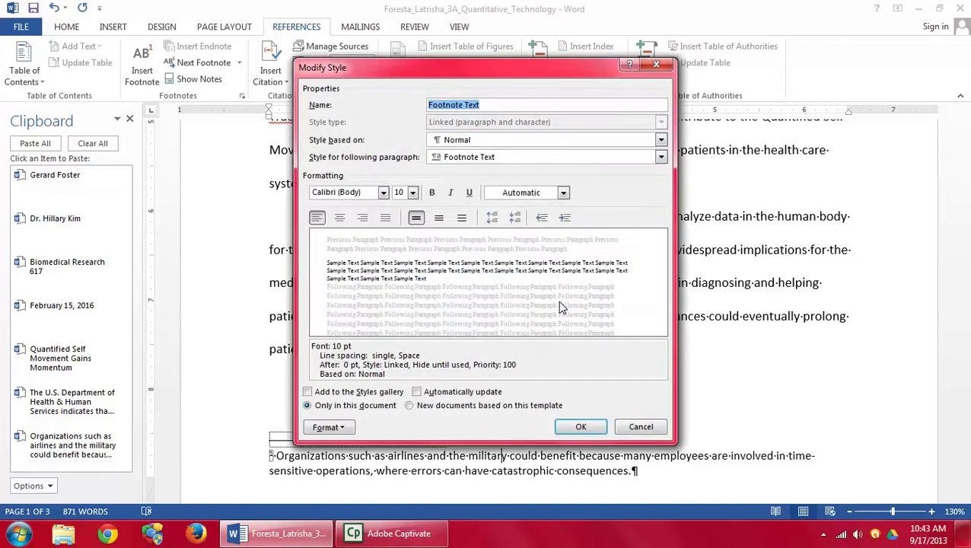
pyautogui.click(342, 429)
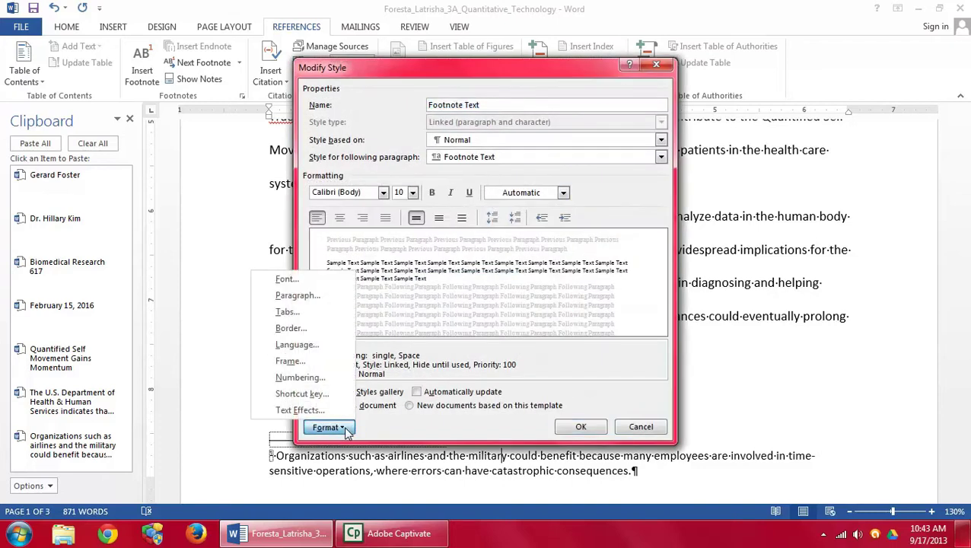
pyautogui.click(323, 297)
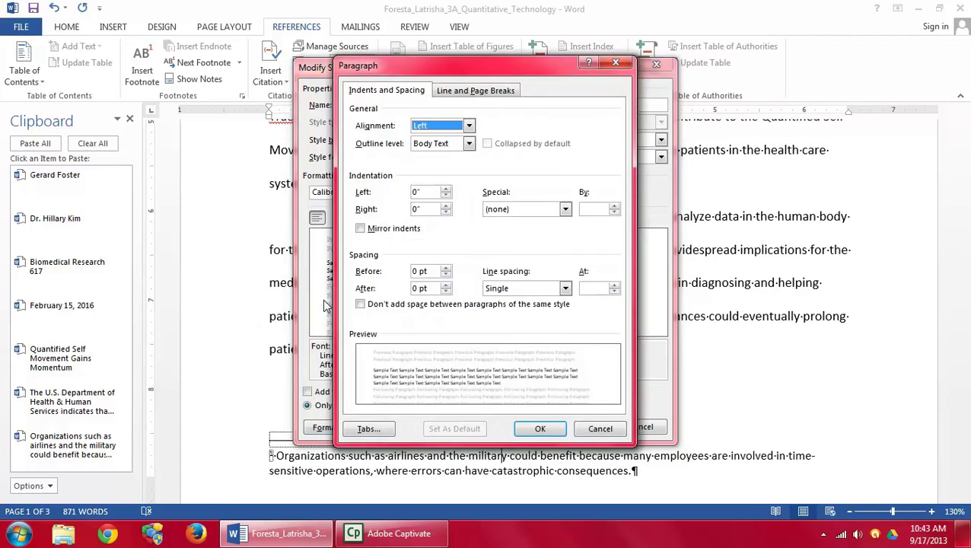
pyautogui.click(543, 211)
pyautogui.click(544, 231)
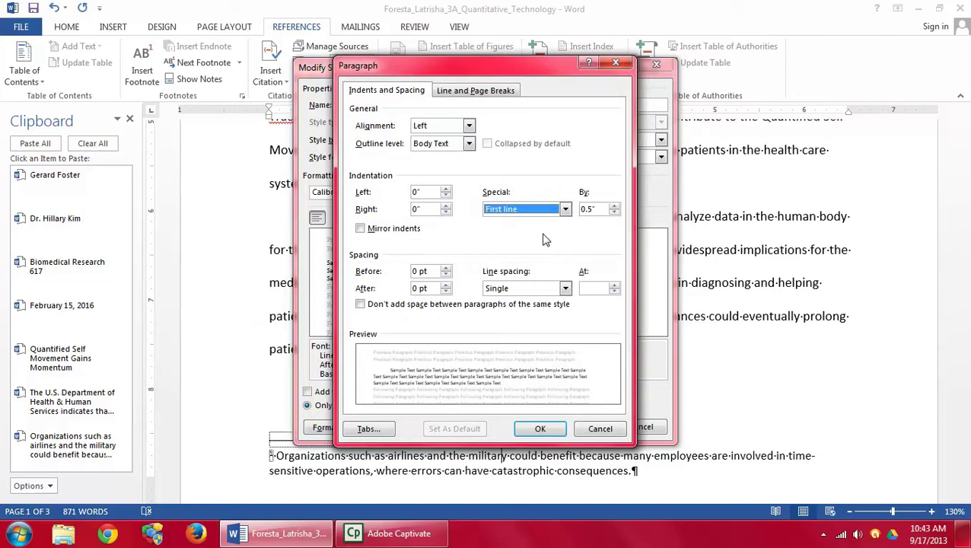
pyautogui.click(567, 287)
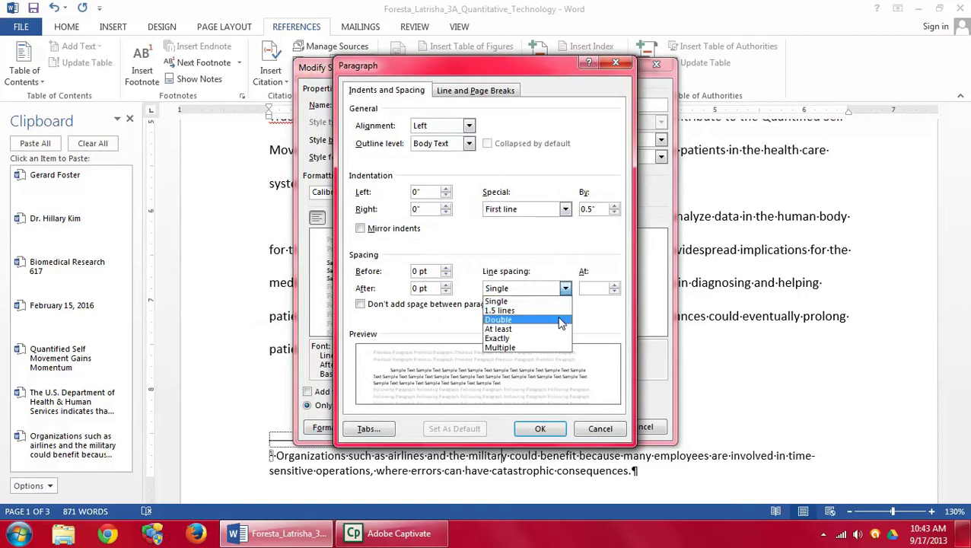
pyautogui.click(560, 322)
pyautogui.click(540, 428)
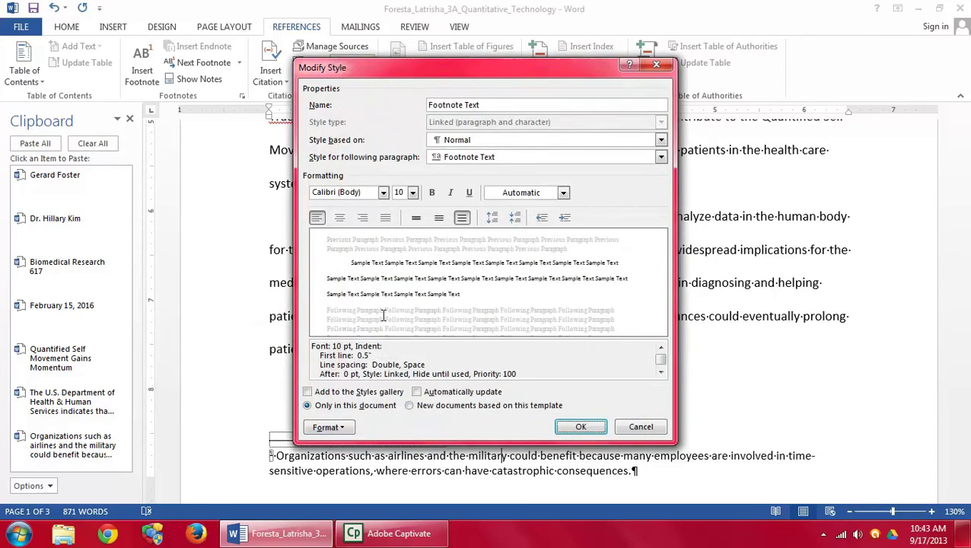
# Step: Set the Footnote Text style to 11 pt and apply it to the footnotes
pyautogui.click(411, 193)
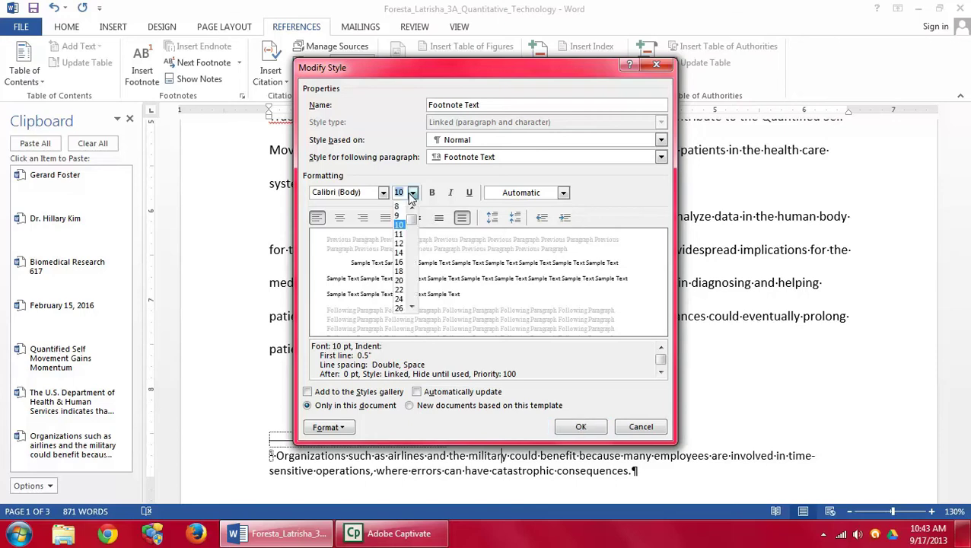
pyautogui.click(398, 234)
pyautogui.click(580, 428)
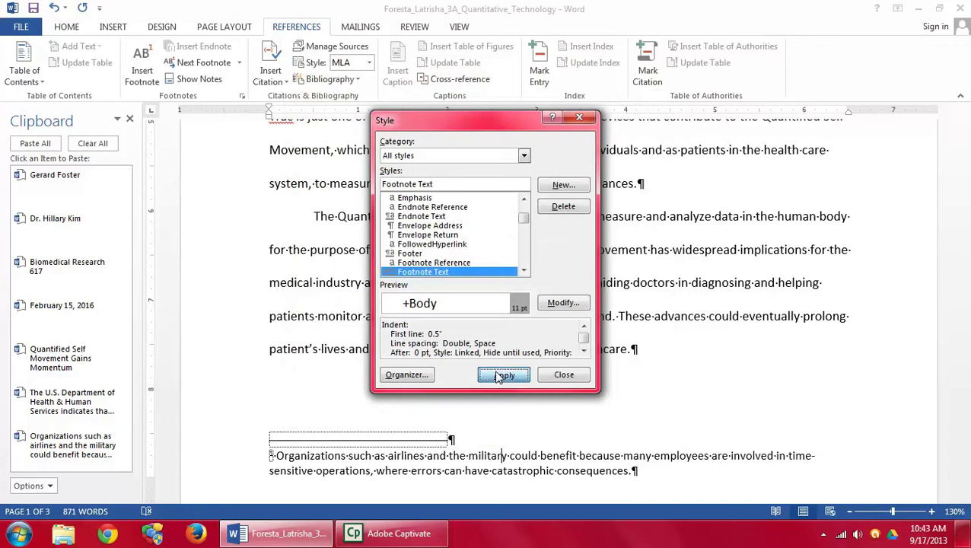
pyautogui.click(504, 375)
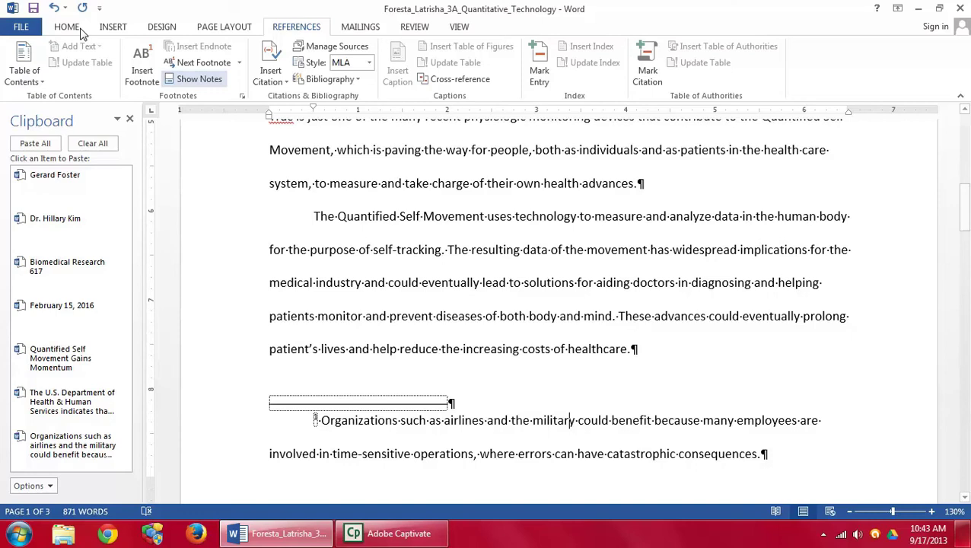
# Step: Save the paper, then scroll through to check the two formatted footnotes
pyautogui.click(33, 9)
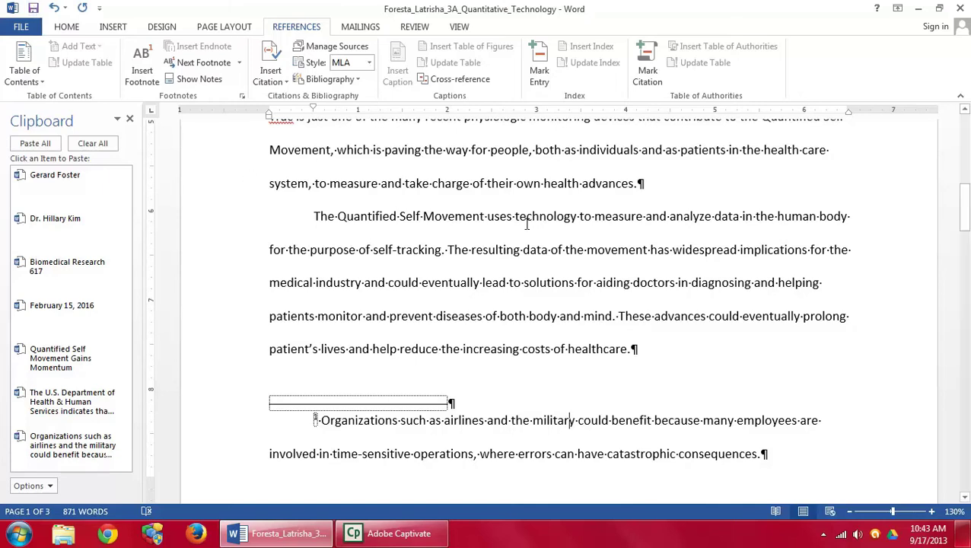
pyautogui.scroll(-4, 527, 225)
pyautogui.scroll(-10, 527, 225)
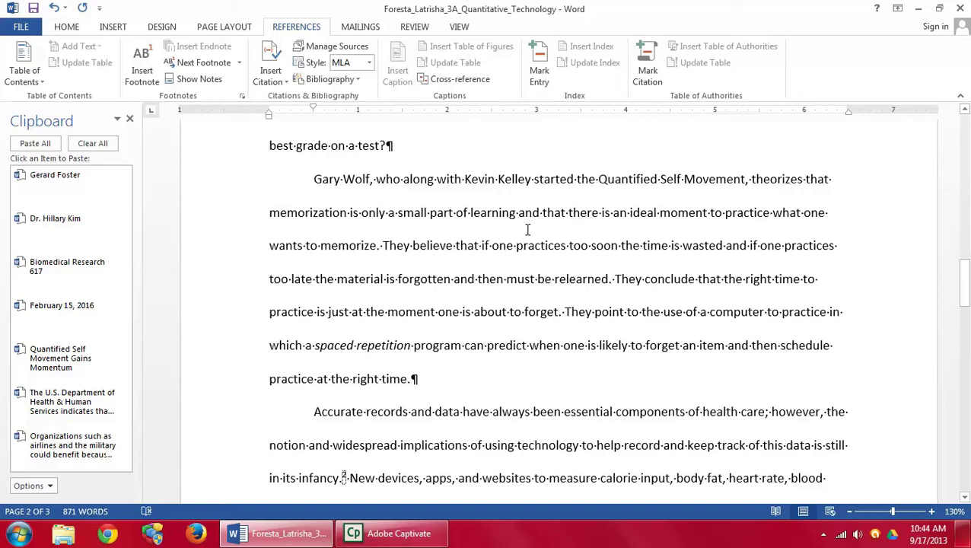
pyautogui.scroll(-3, 560, 292)
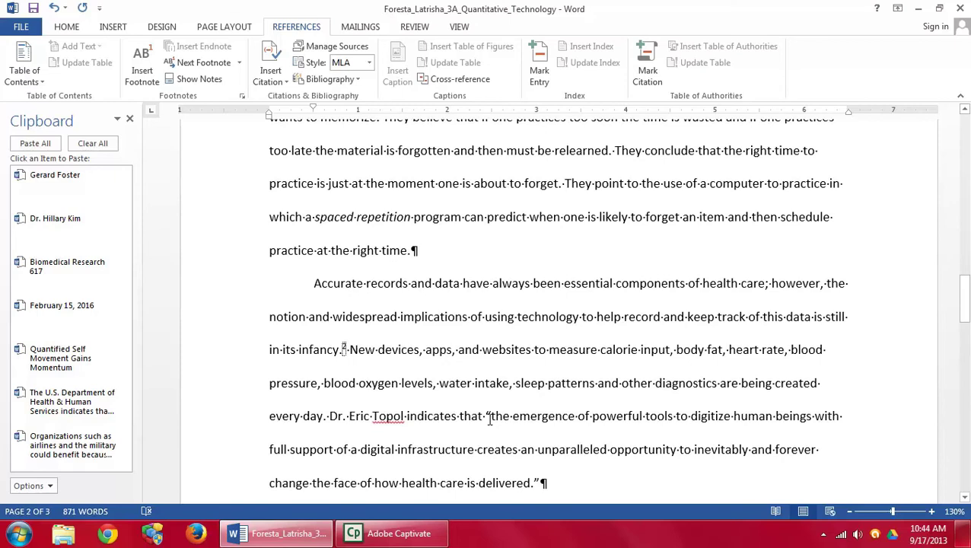
# Step: After the quotation ending 'how health care is delivered.', start a new Book source
pyautogui.scroll(-1, 448, 357)
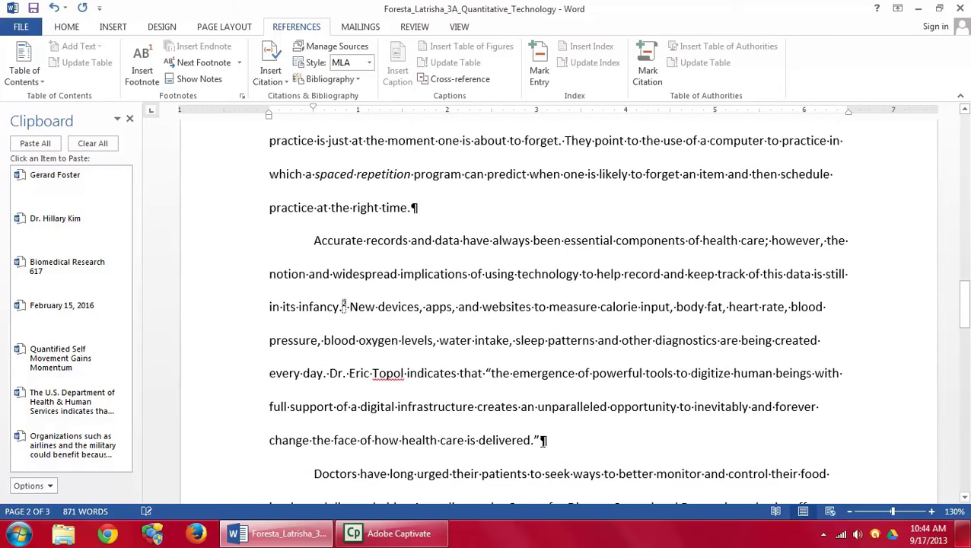
pyautogui.click(542, 441)
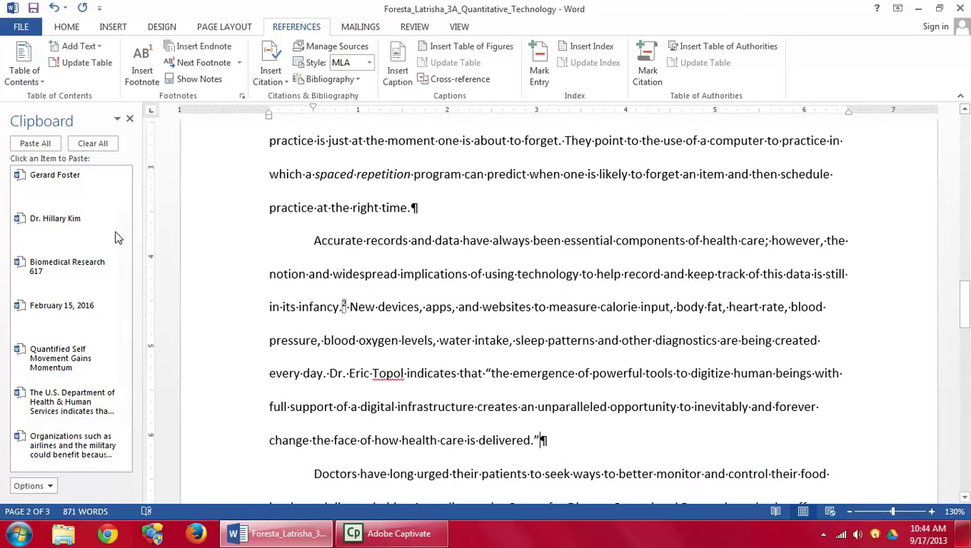
pyautogui.click(286, 86)
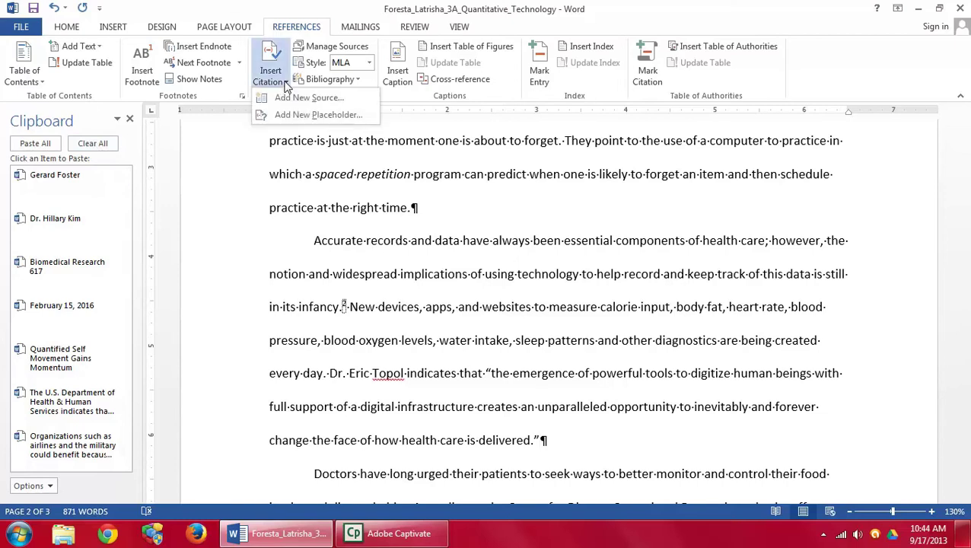
pyautogui.click(287, 98)
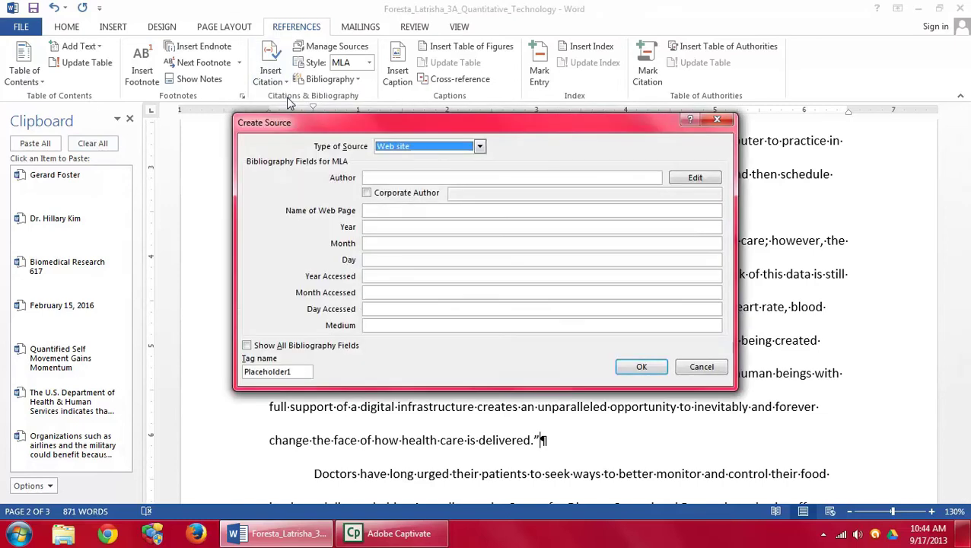
pyautogui.click(452, 151)
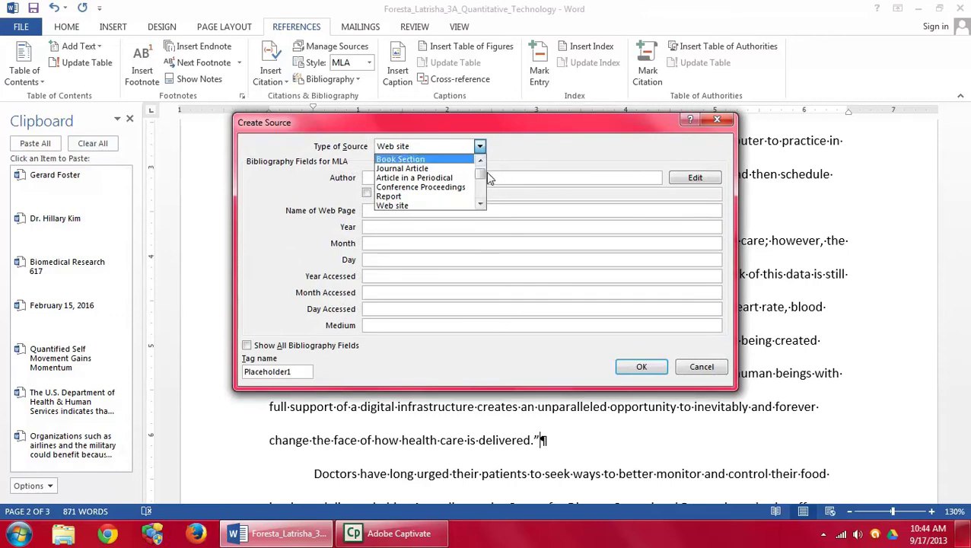
pyautogui.scroll(1, 456, 172)
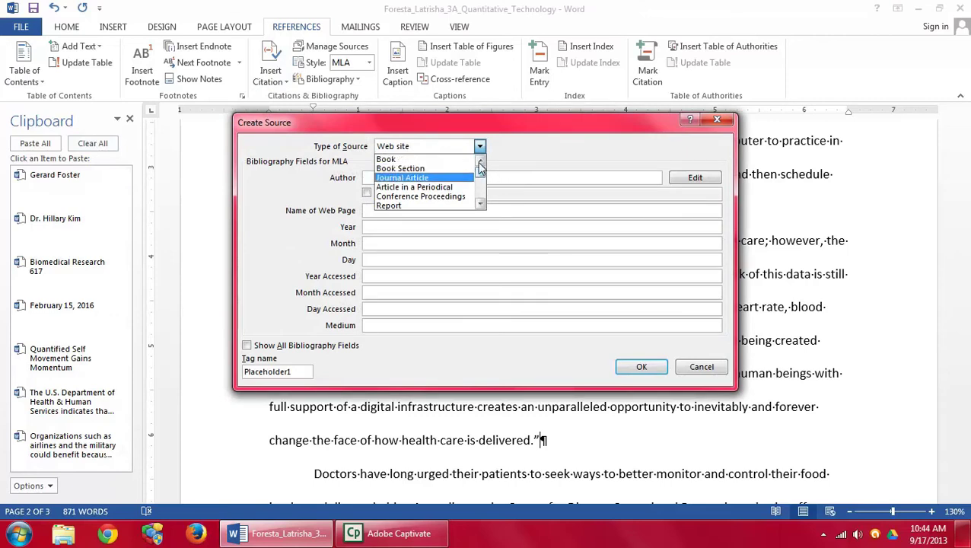
pyautogui.click(432, 162)
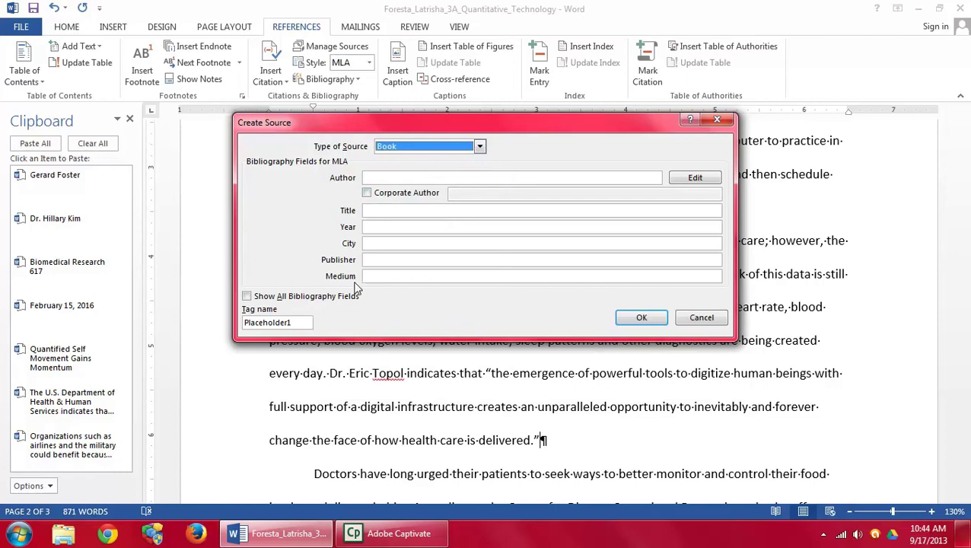
pyautogui.click(246, 296)
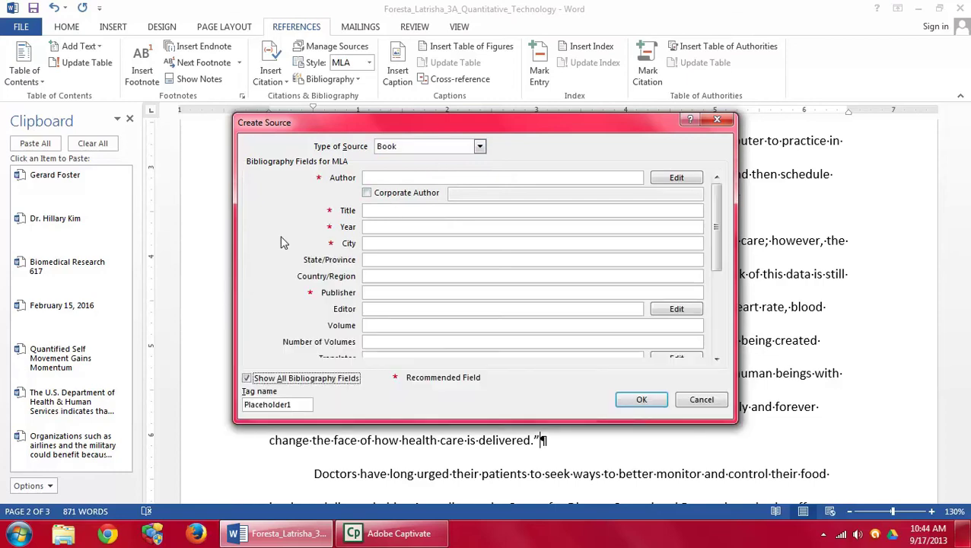
pyautogui.click(247, 378)
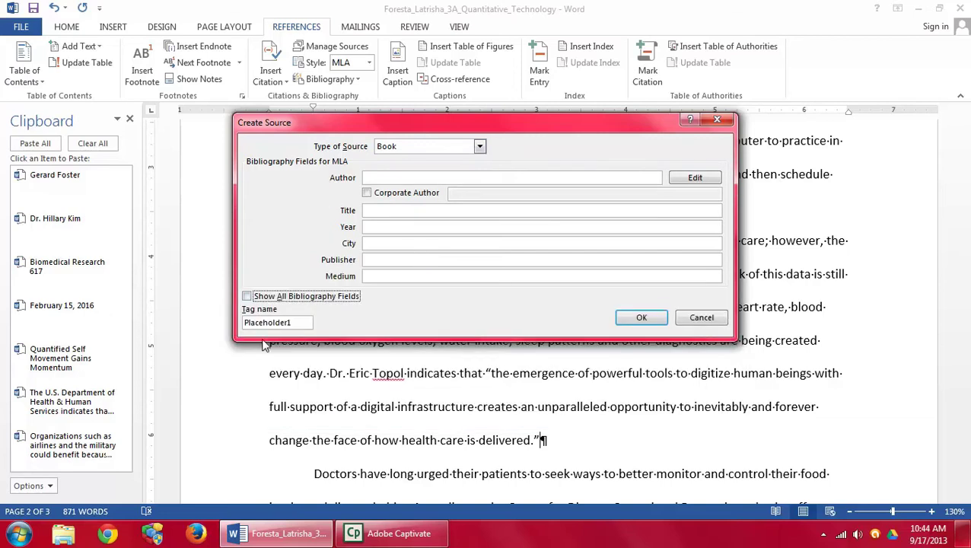
# Step: Enter author Sopol, The Creative Destruction of Medicine, 2012, New York, Basic books, Print, and insert the citation
pyautogui.click(383, 176)
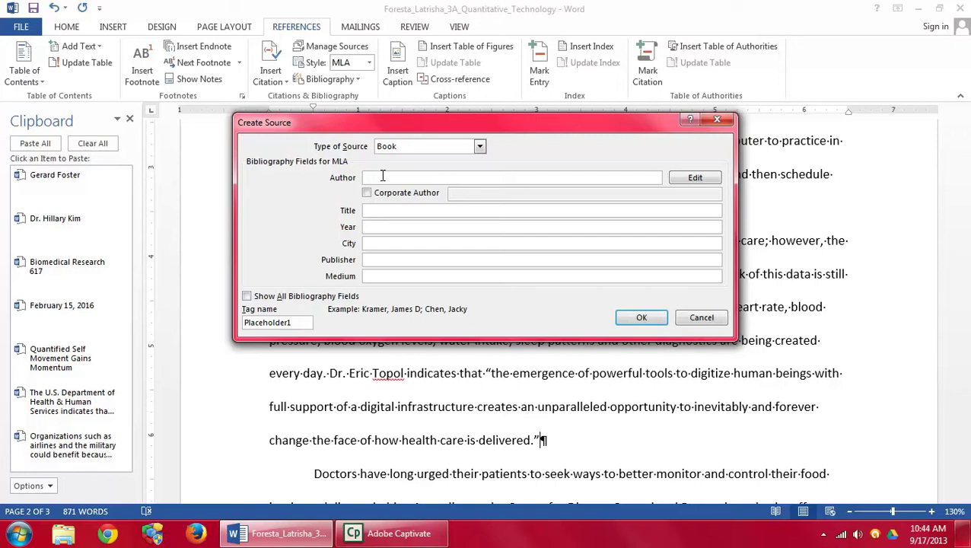
pyautogui.write('Sopol, Eric J.')
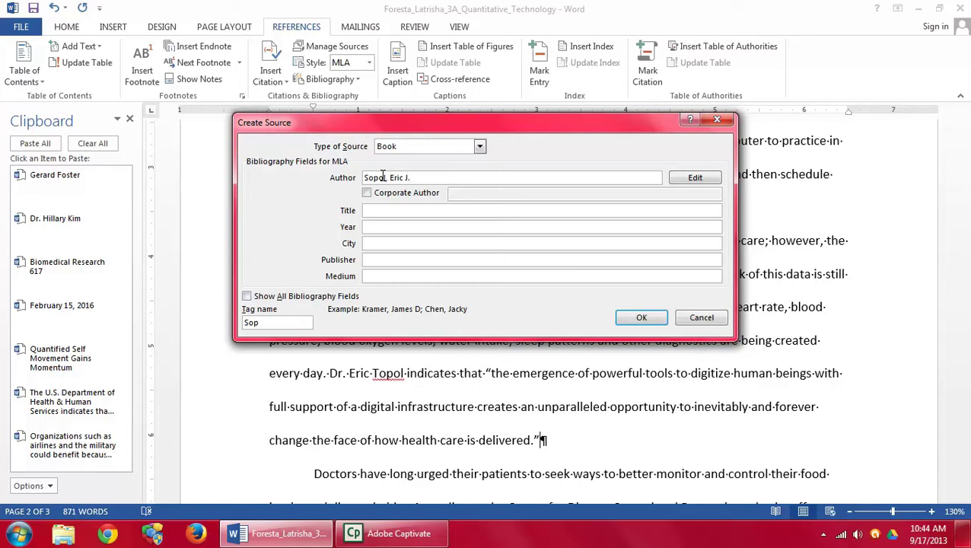
pyautogui.press('Tab')
pyautogui.press('Tab')
pyautogui.press('Tab')
pyautogui.write('t')
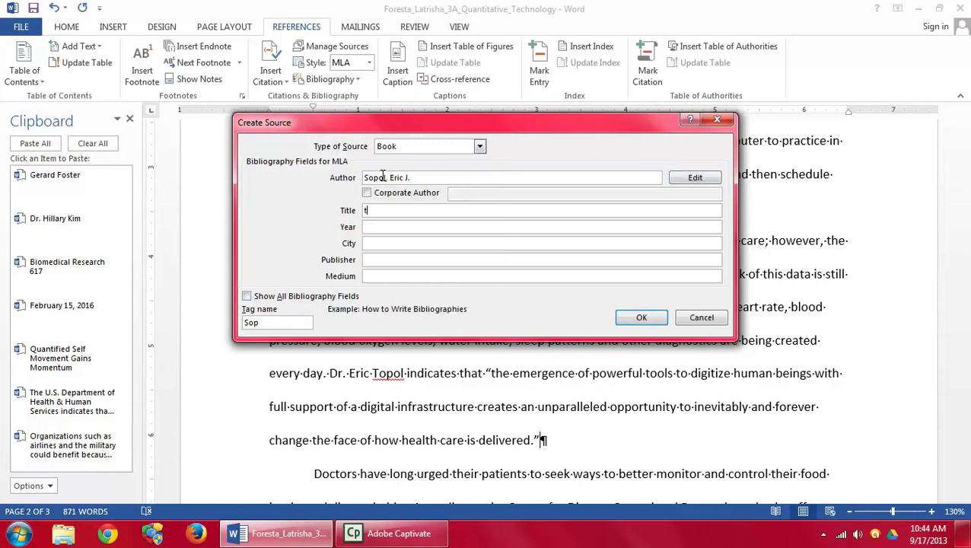
pyautogui.write('he Creative Destruction')
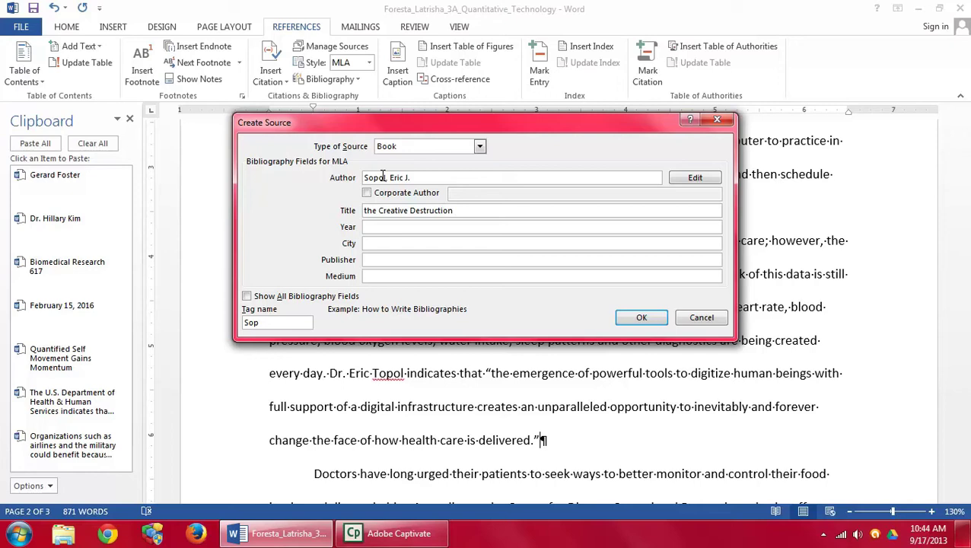
pyautogui.write('Medicine')
pyautogui.press('Tab')
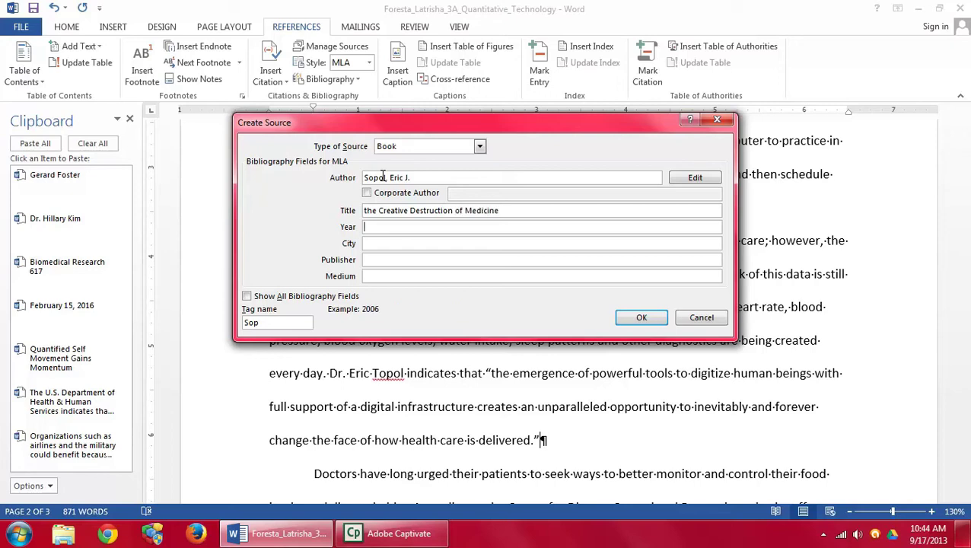
pyautogui.write('2012')
pyautogui.press('Tab')
pyautogui.write('New York')
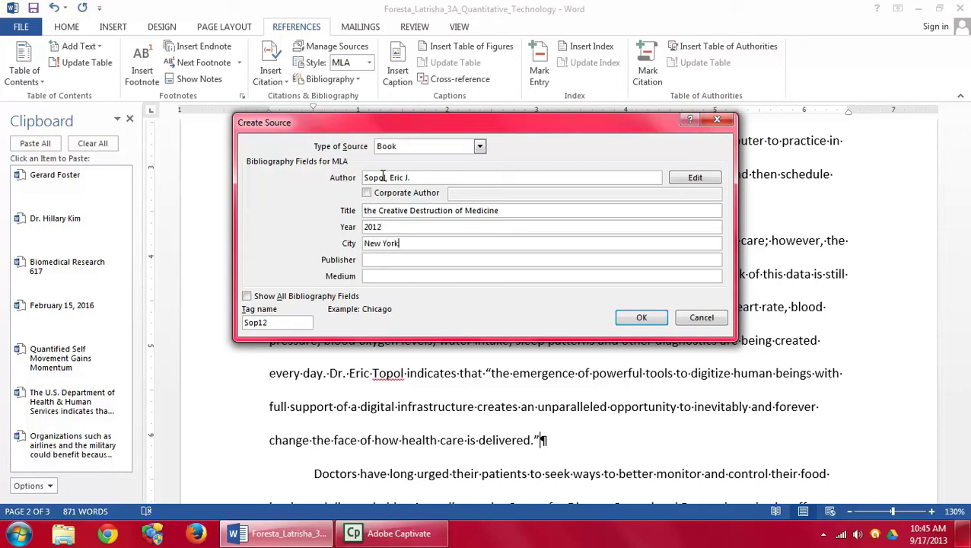
pyautogui.press('Tab')
pyautogui.write('Bas')
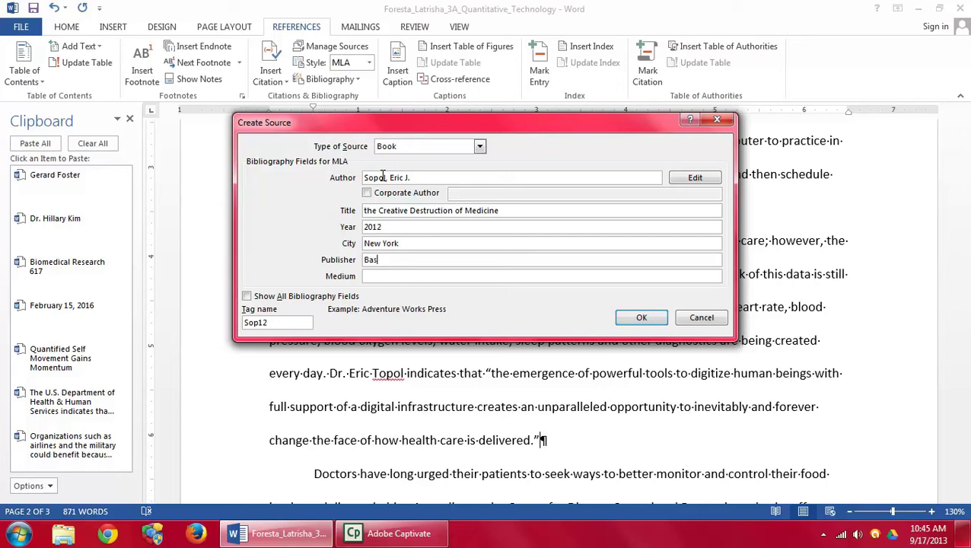
pyautogui.write('ic books')
pyautogui.press('Tab')
pyautogui.write('Print')
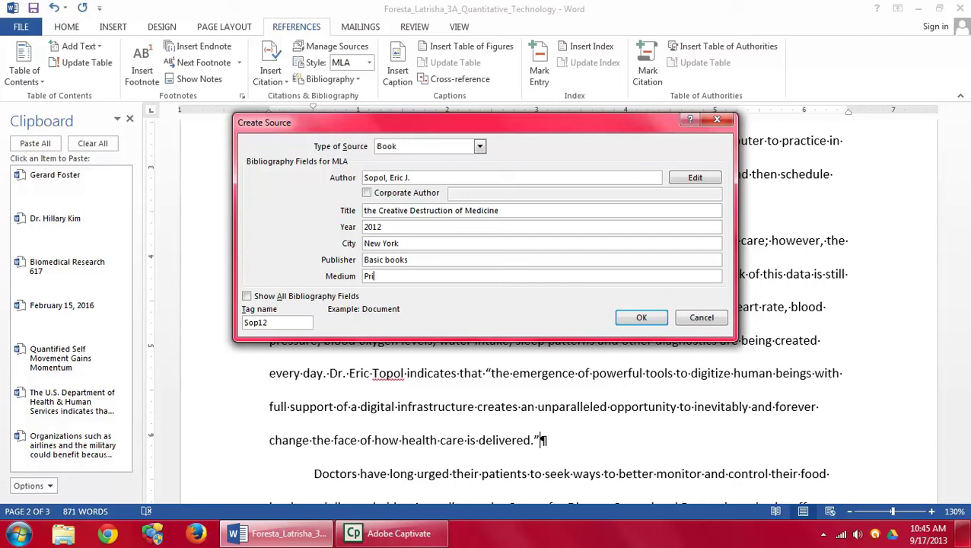
pyautogui.click(651, 319)
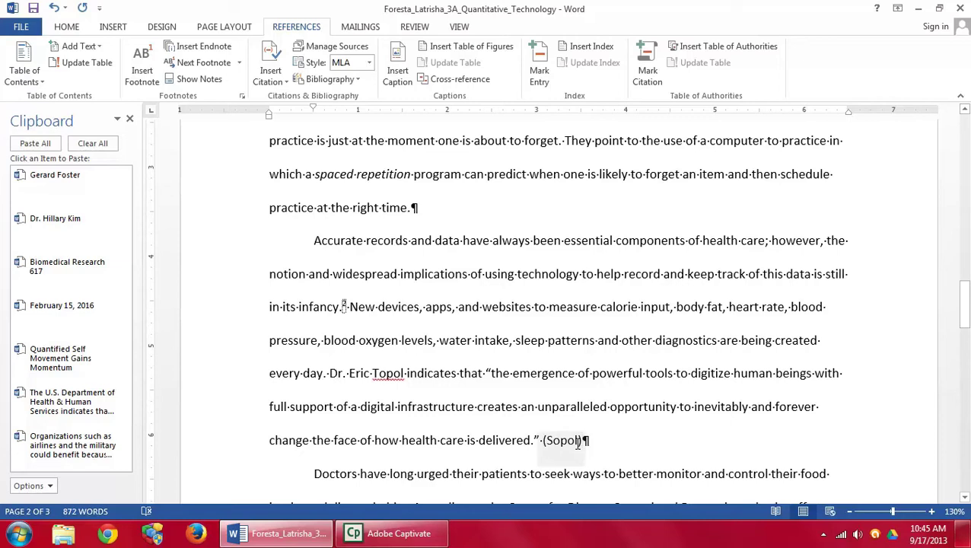
# Step: Edit the Sopol citation to include page 5, so it reads (Sopol 5)
pyautogui.rightClick(578, 444)
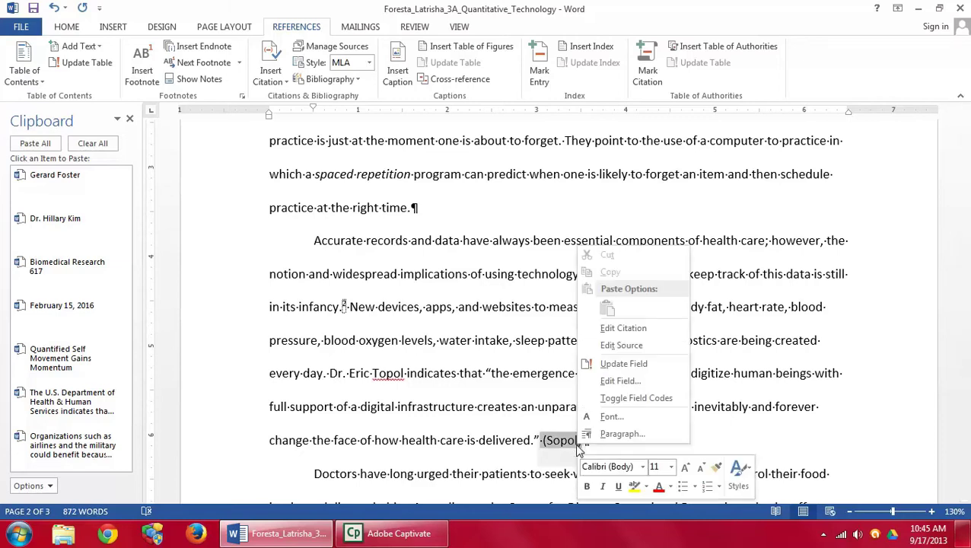
pyautogui.click(582, 447)
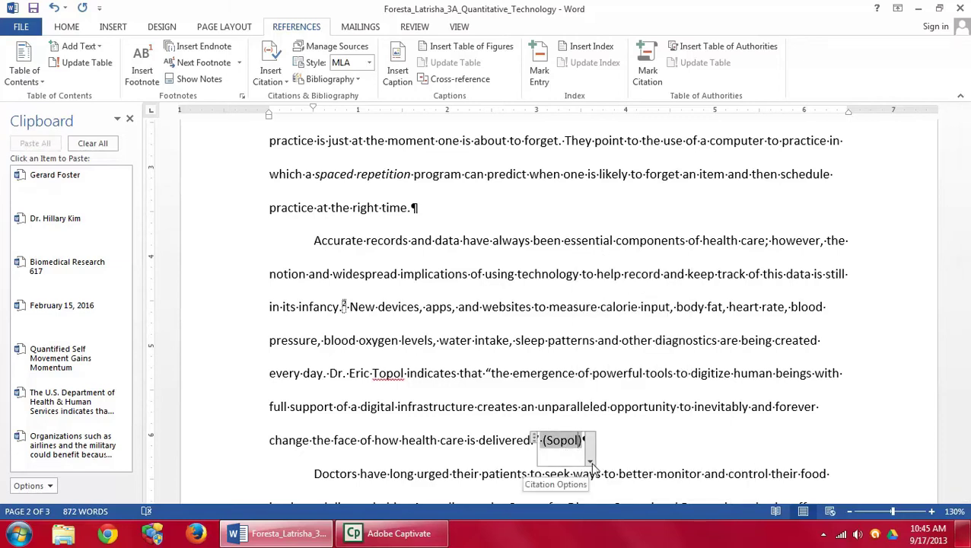
pyautogui.click(589, 461)
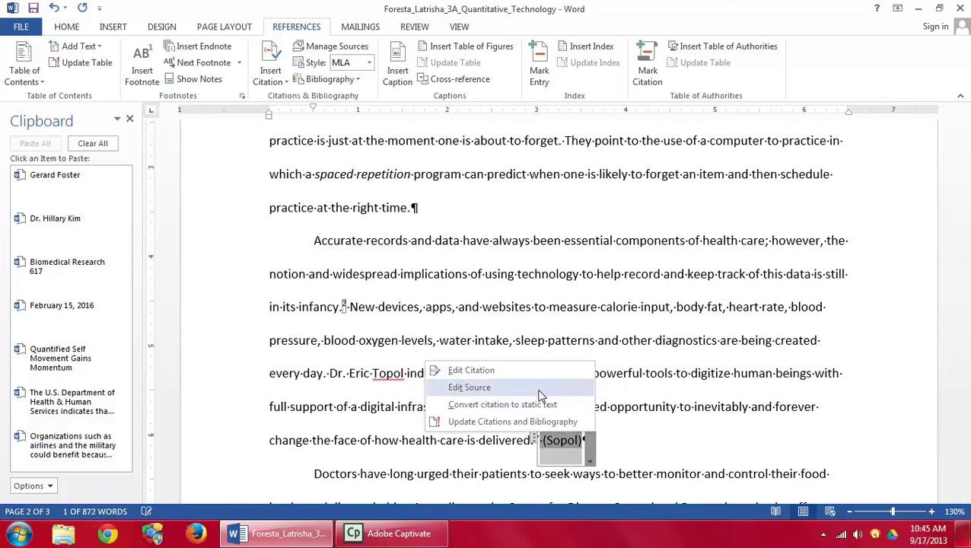
pyautogui.click(536, 378)
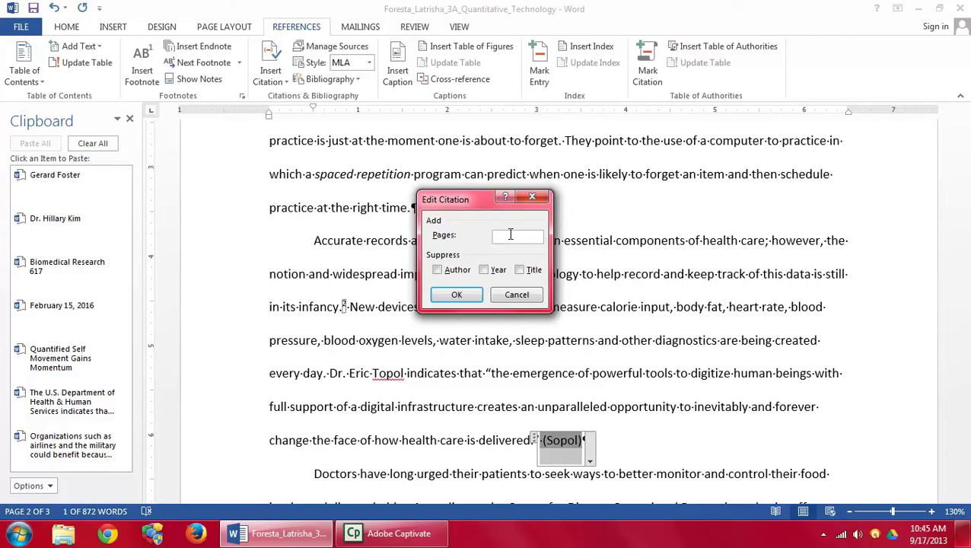
pyautogui.write('5')
pyautogui.click(474, 296)
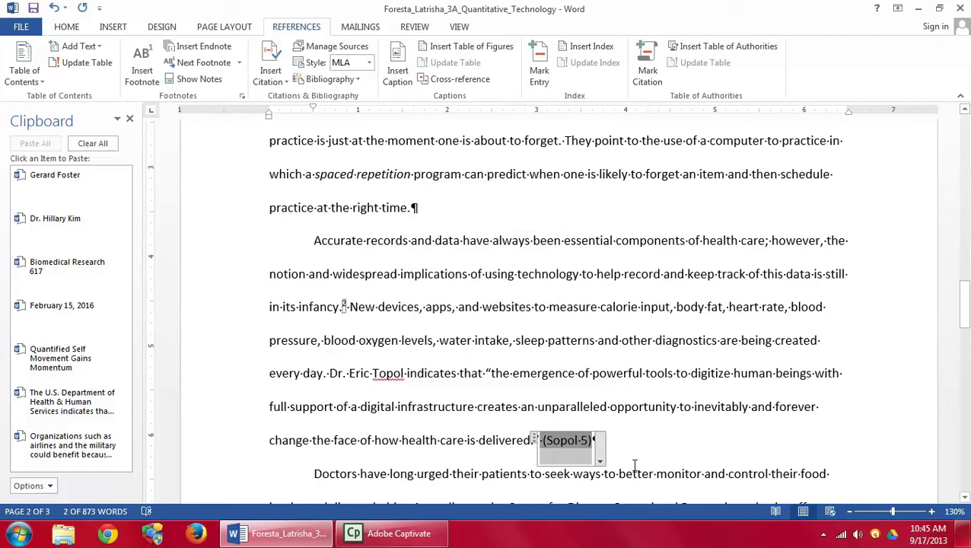
# Step: Go to the paper's end before the final period and start a new Book source authored by Glaser
pyautogui.hotkey('ctrl', 'End')
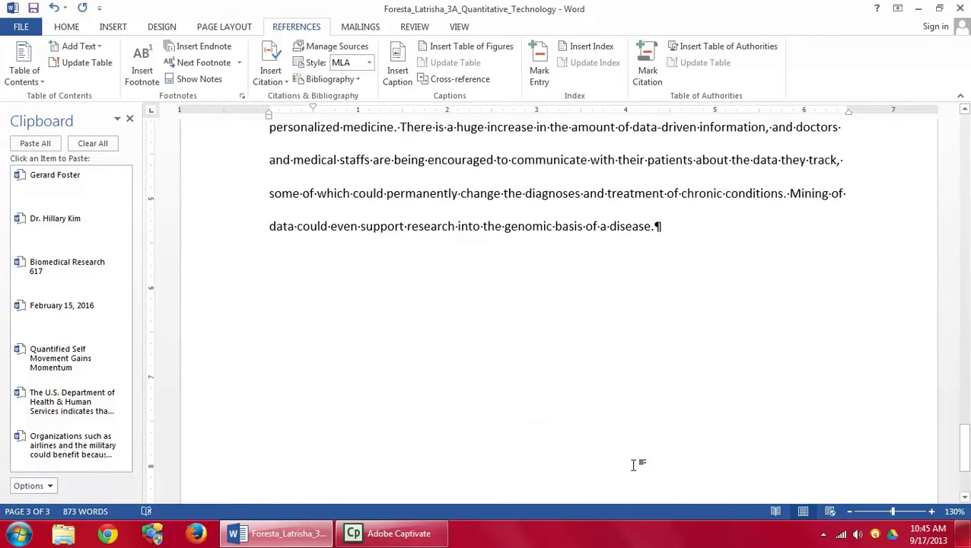
pyautogui.press('Left')
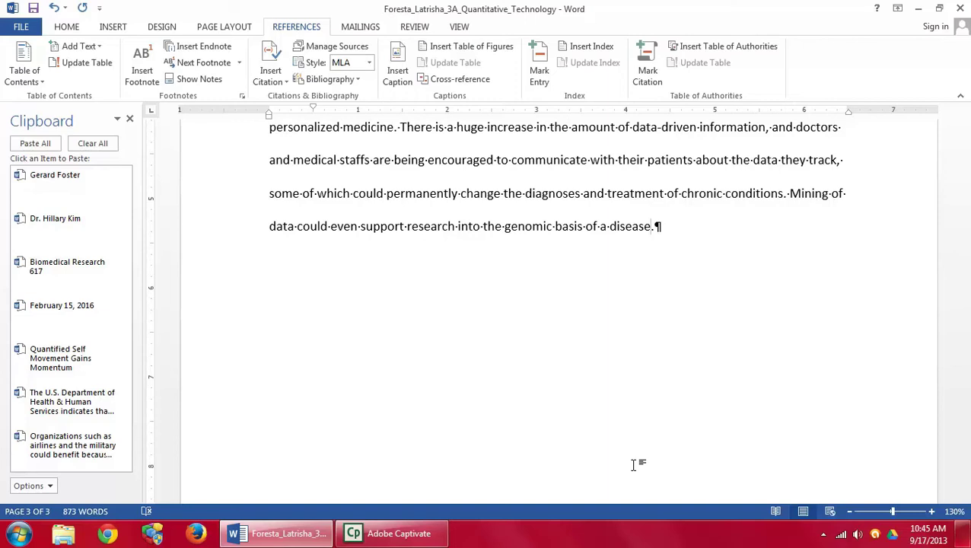
pyautogui.click(288, 82)
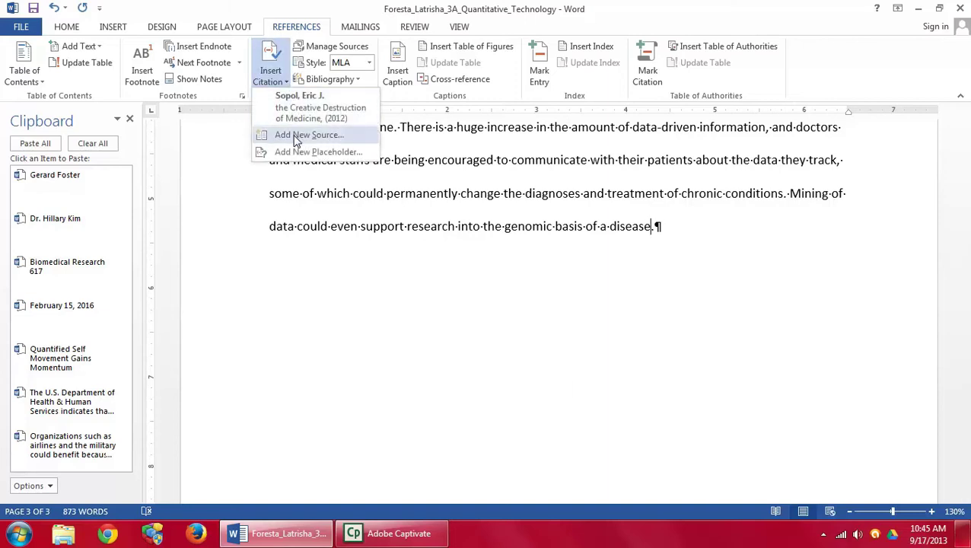
pyautogui.click(297, 136)
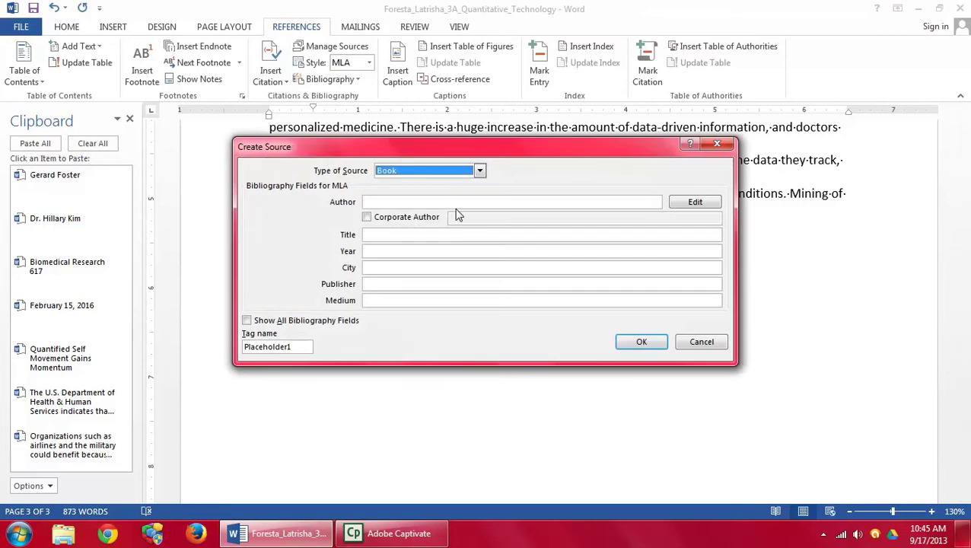
pyautogui.hotkey('alt', 'Down')
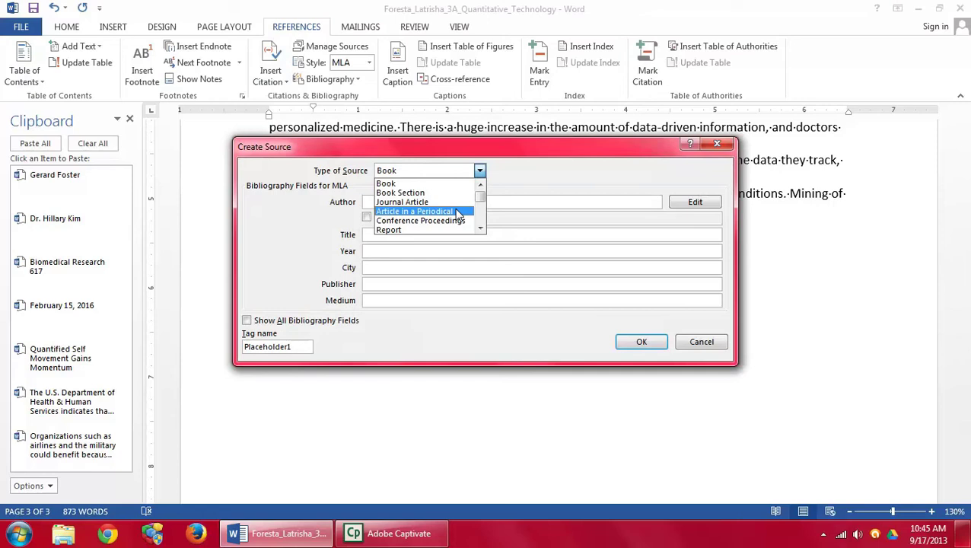
pyautogui.press('Down')
pyautogui.press('Down')
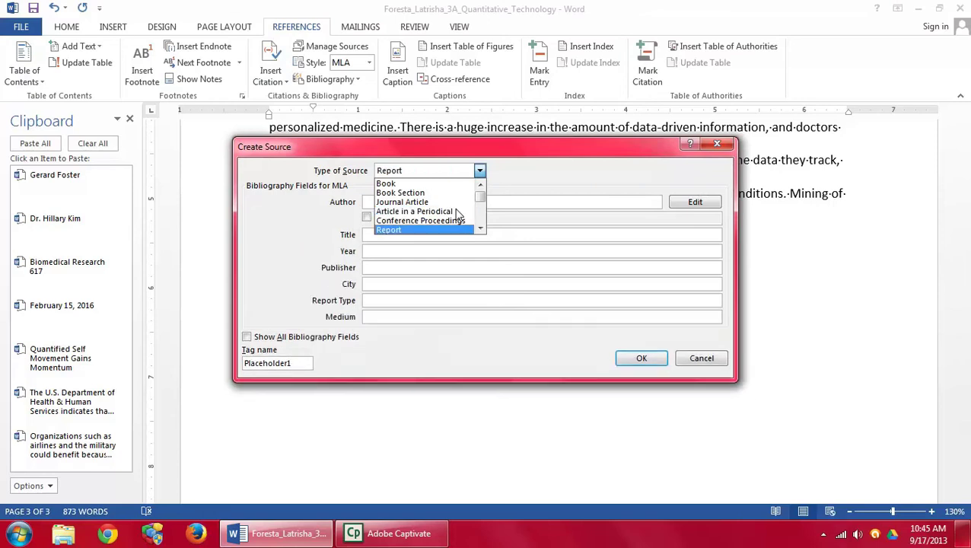
pyautogui.press('Up')
pyautogui.press('Up')
pyautogui.press('Up')
pyautogui.press('Up')
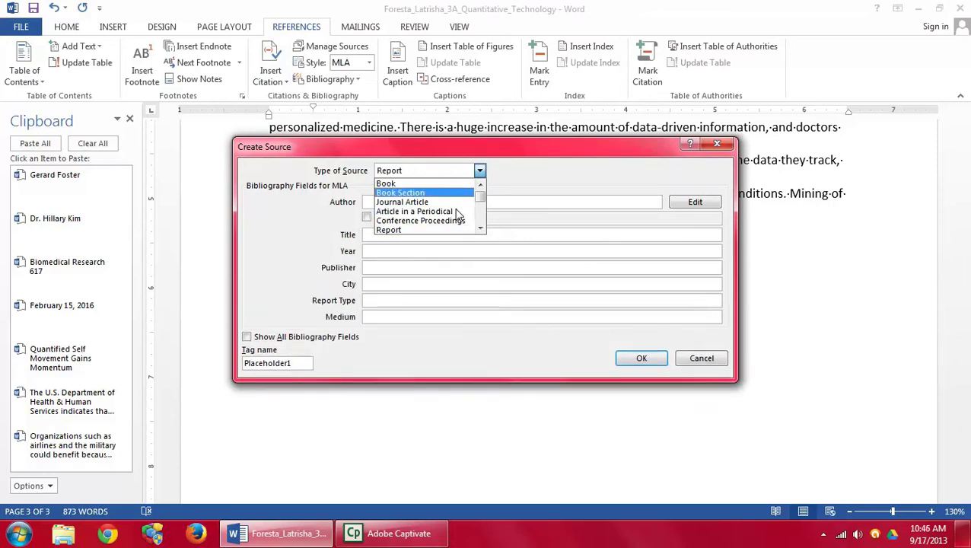
pyautogui.click(403, 183)
pyautogui.click(398, 202)
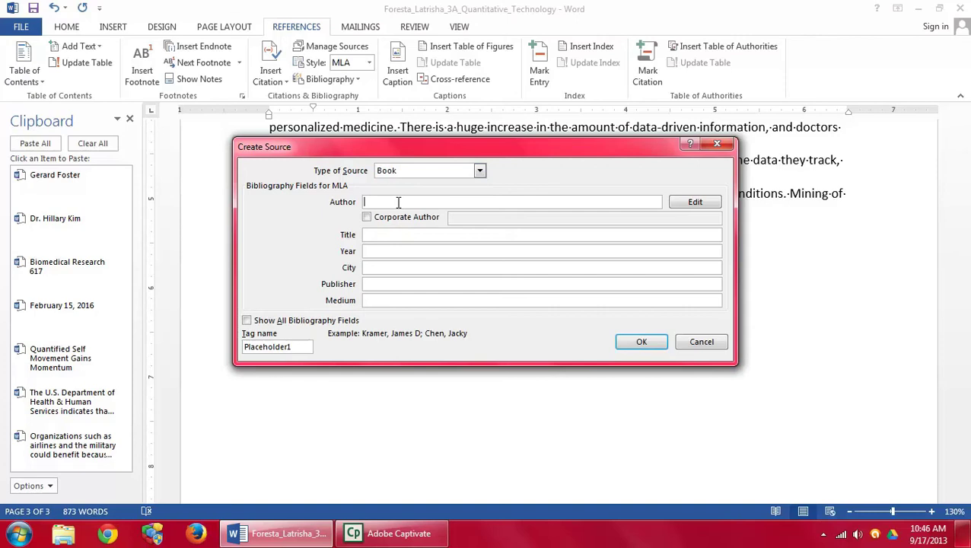
pyautogui.write('Glaser, John P.and')
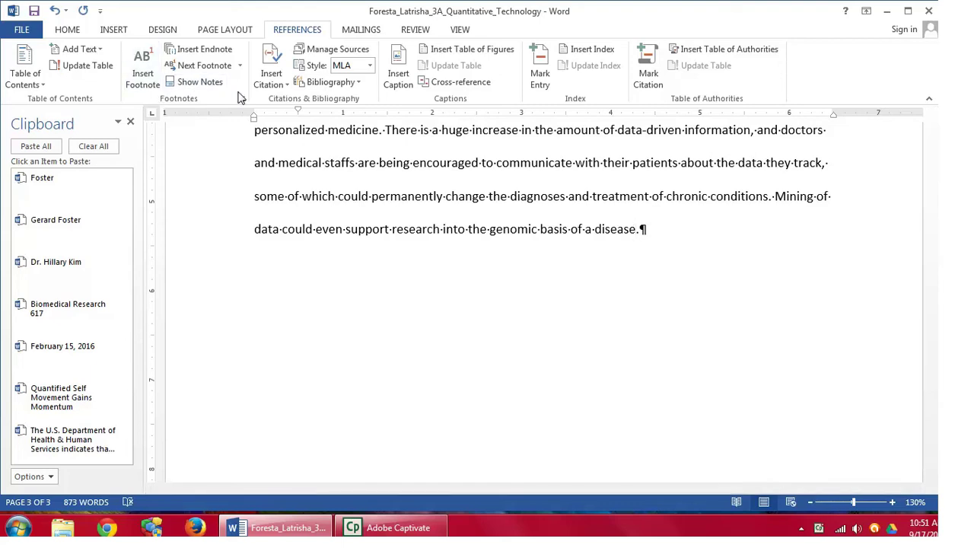
# Step: Start a new source with authors 'Glaser, John P. and Claudia Salzberg'
pyautogui.click(279, 85)
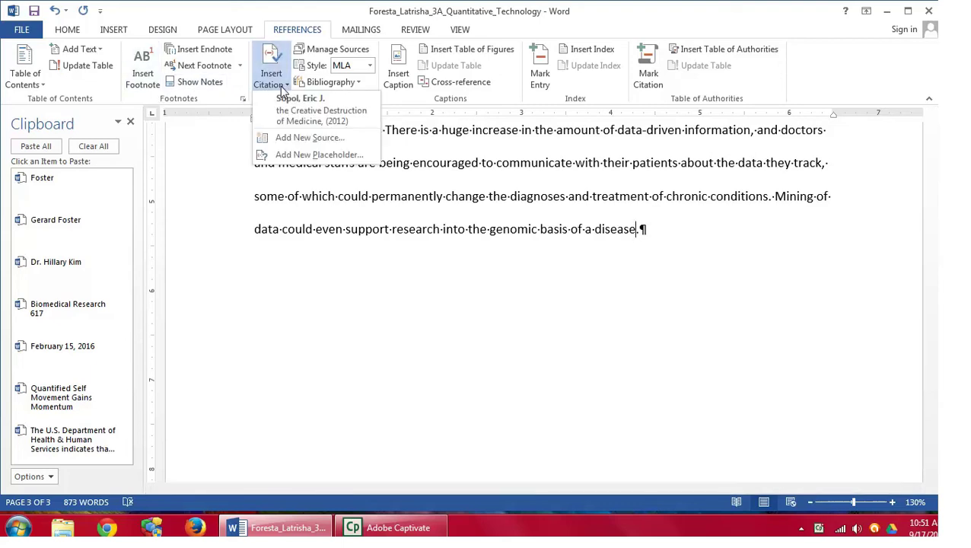
pyautogui.click(295, 139)
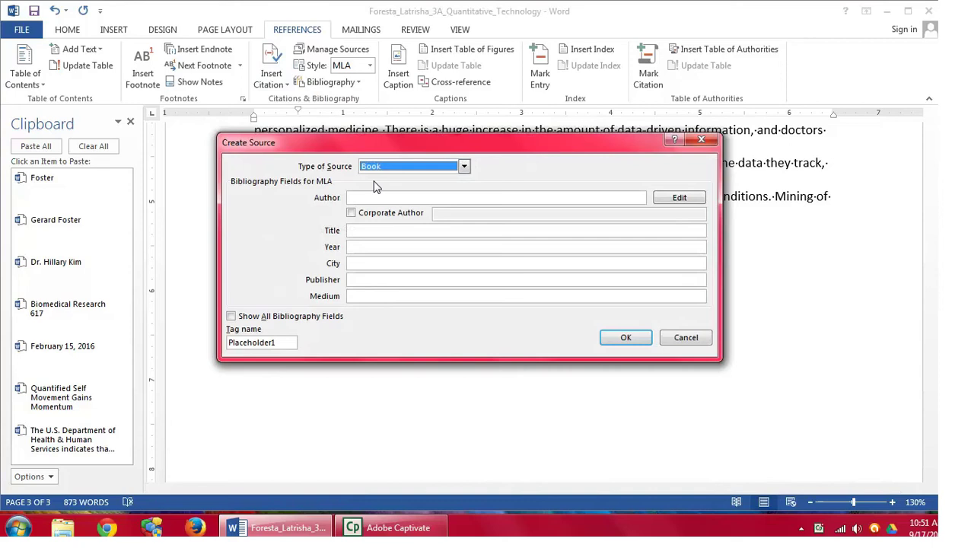
pyautogui.click(374, 197)
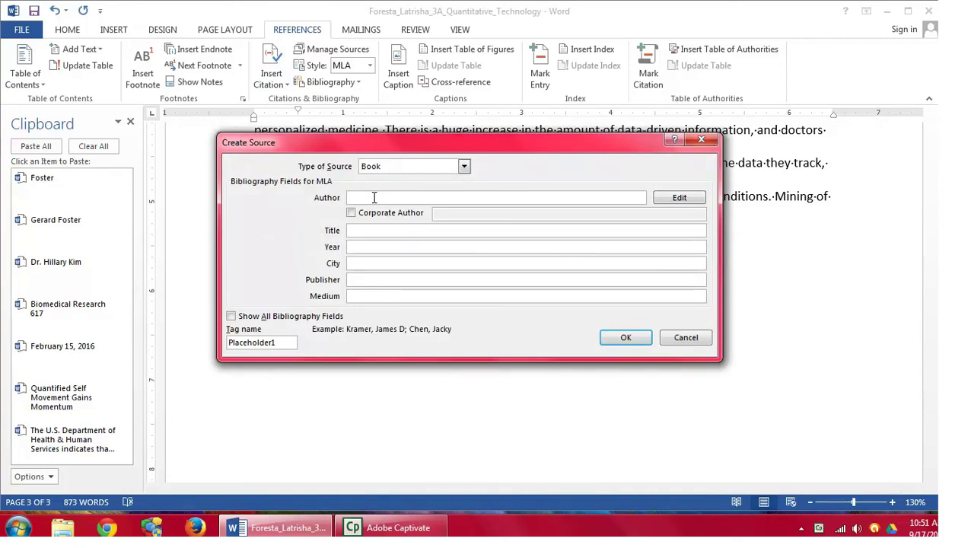
pyautogui.write('Glaser, John')
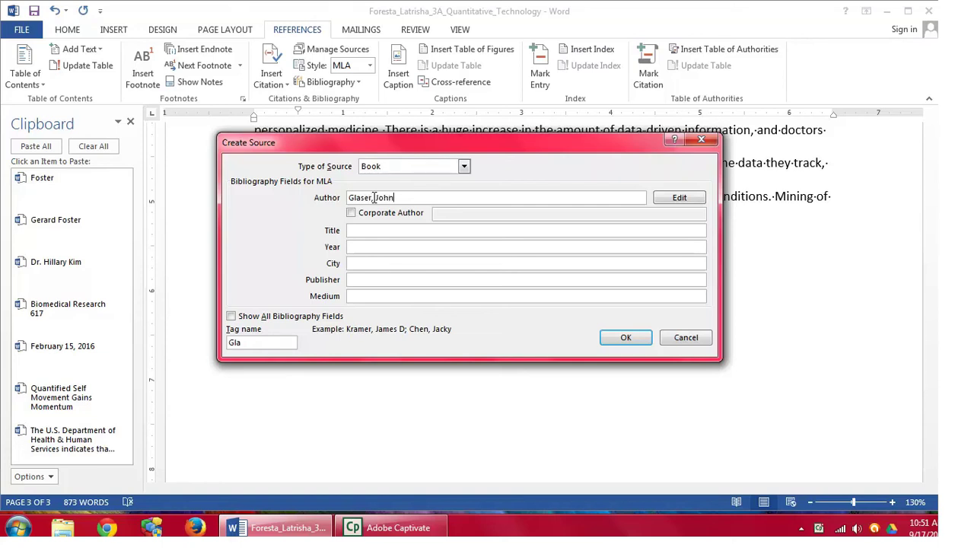
pyautogui.write(' P. and Clau')
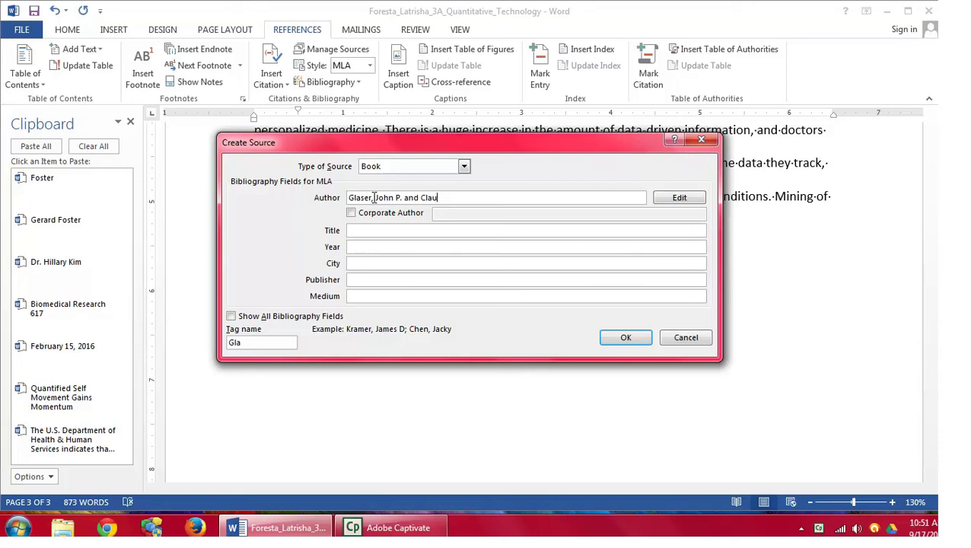
pyautogui.write('dia Salzberg')
pyautogui.press('Tab')
pyautogui.press('Tab')
pyautogui.press('Tab')
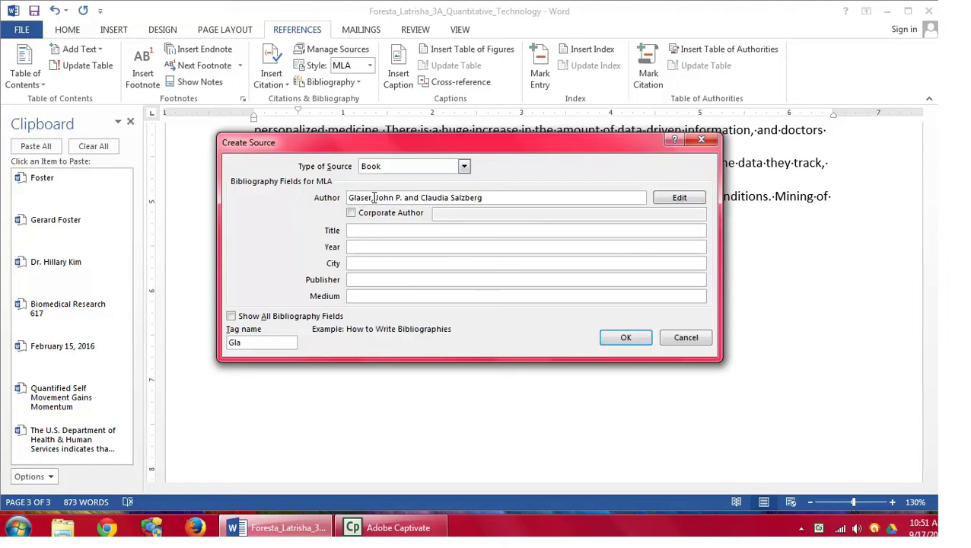
# Step: Fill in the title The Strategic Application of Information Technology in Health Care Organization, 2011, San Francisco, Jossey-Bass, Print
pyautogui.write('the Strategic Applica')
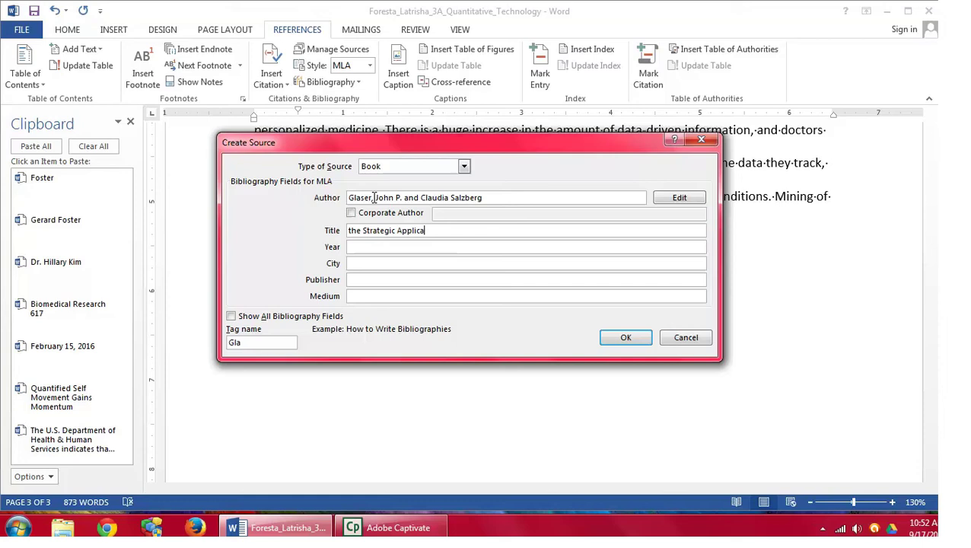
pyautogui.write('tion of Information Technolo')
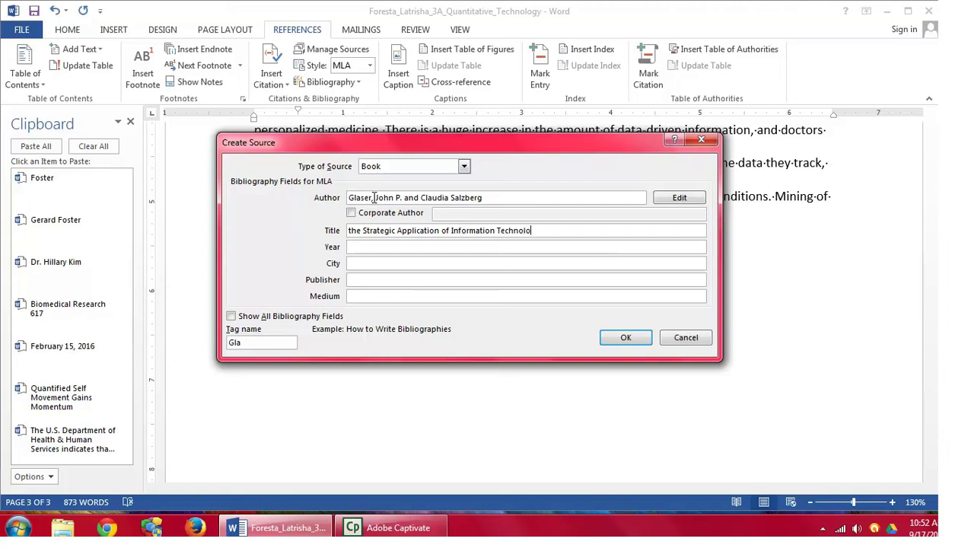
pyautogui.write('gy in Health Care Organizations')
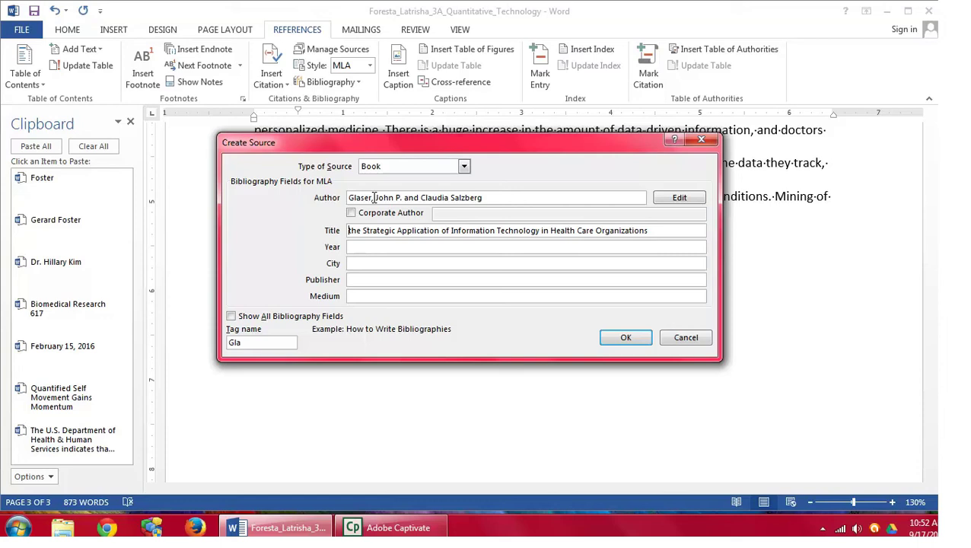
pyautogui.press('Delete')
pyautogui.write('T')
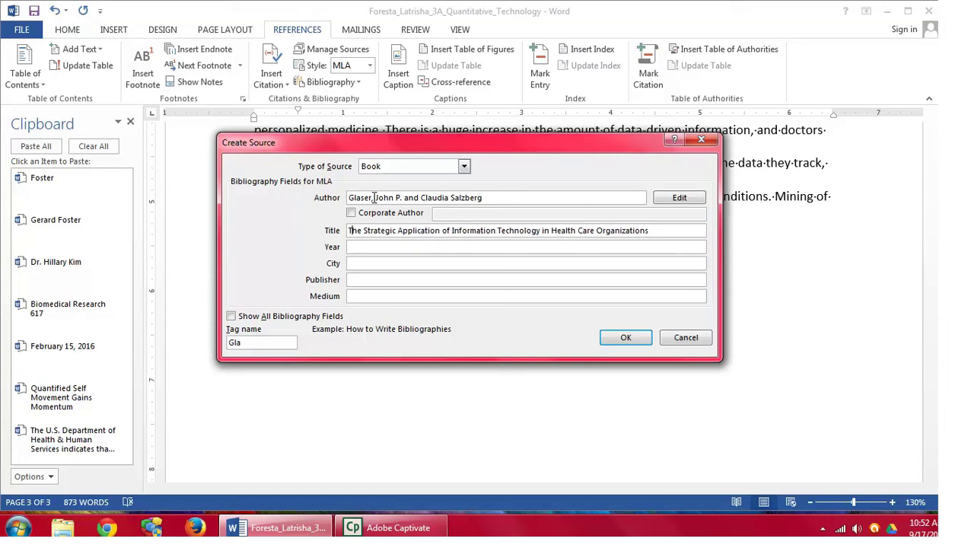
pyautogui.press('Tab')
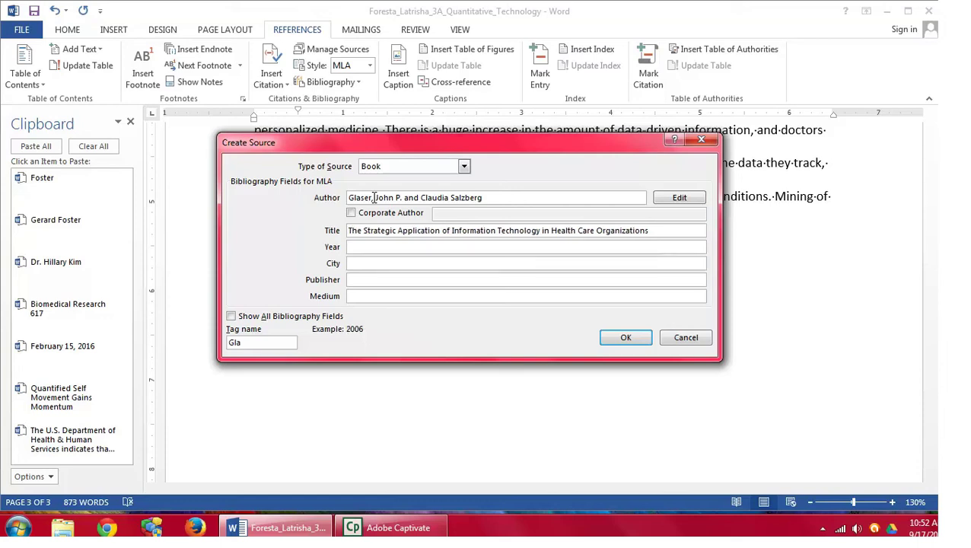
pyautogui.write('2011')
pyautogui.press('Tab')
pyautogui.write('San')
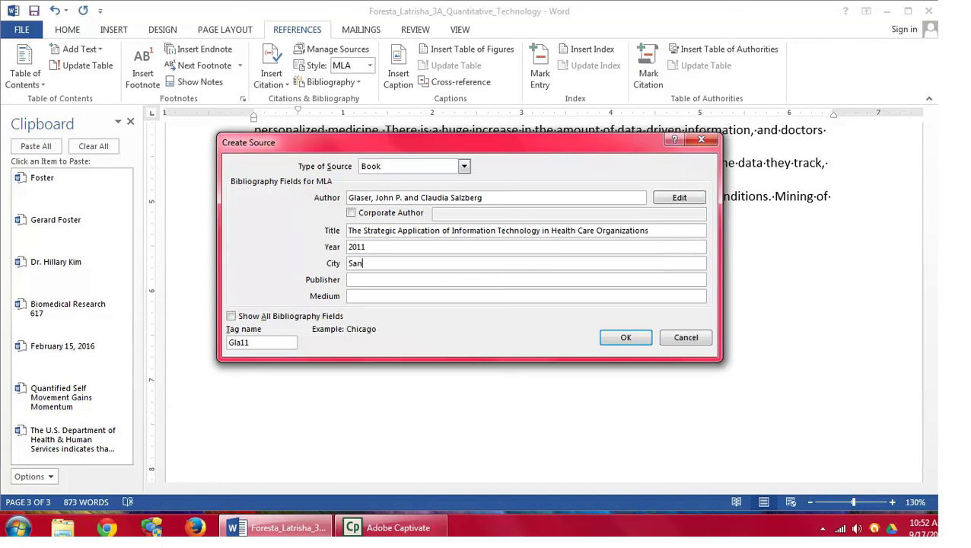
pyautogui.write(' Francisco')
pyautogui.press('Tab')
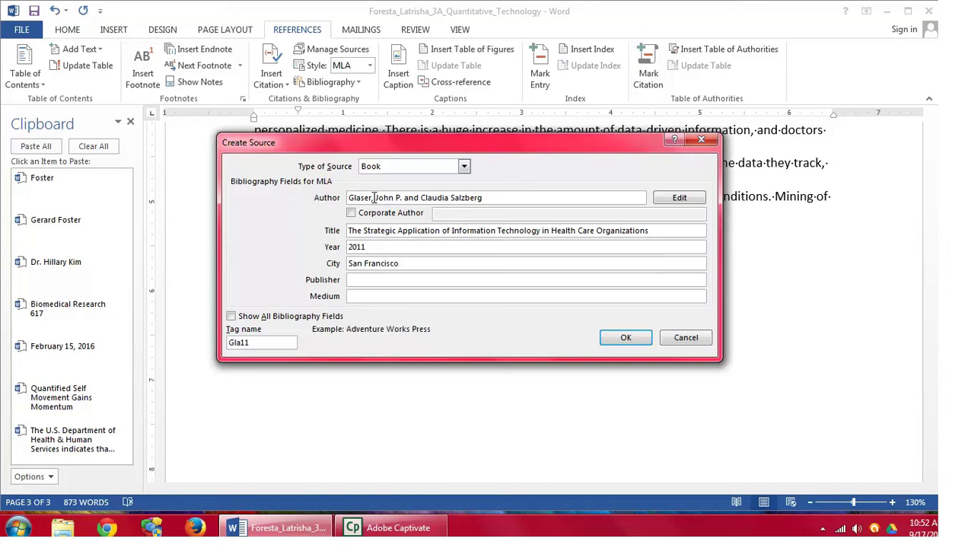
pyautogui.write('Jossey-Bass')
pyautogui.press('Tab')
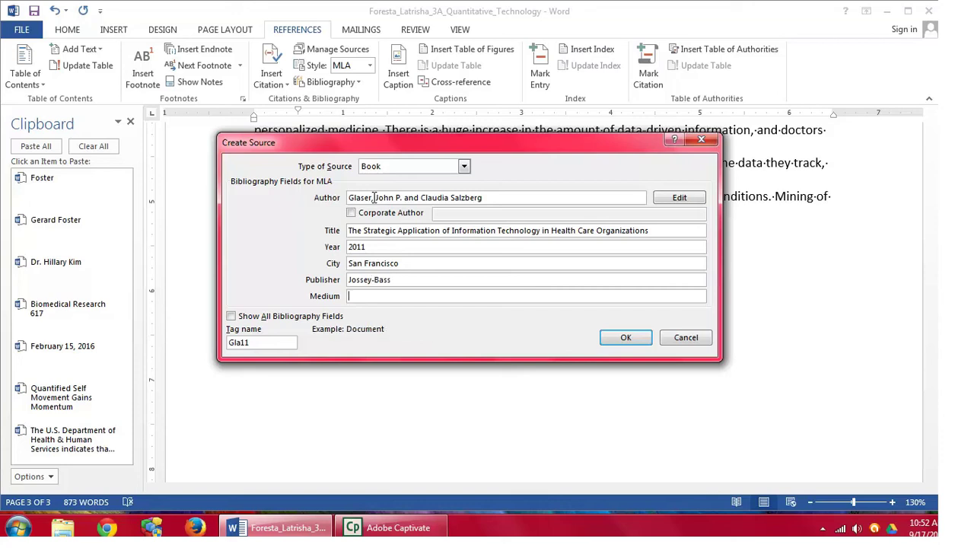
pyautogui.write('Print')
# Step: Insert the Glaser citation and add page 28 so it reads (Glaser 28)
pyautogui.click(621, 338)
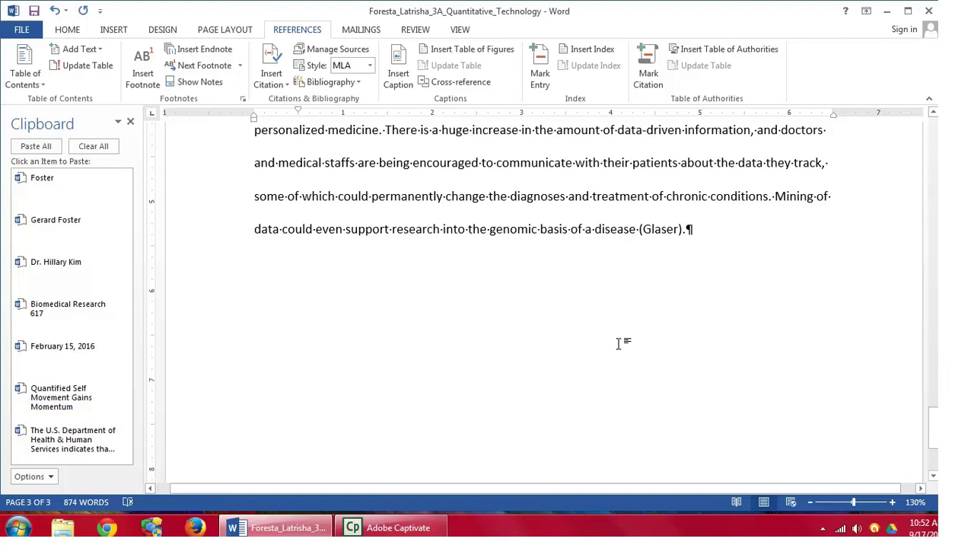
pyautogui.click(673, 231)
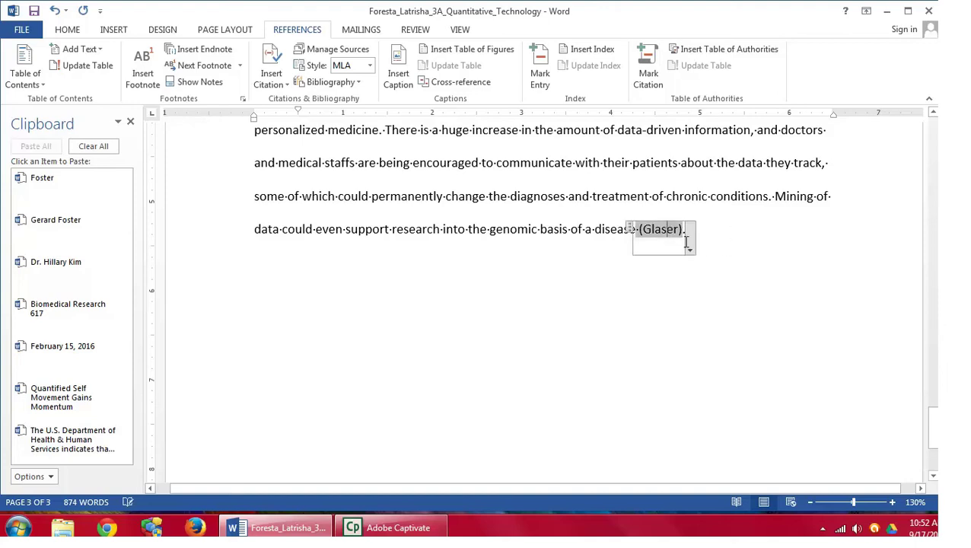
pyautogui.click(690, 250)
pyautogui.click(673, 267)
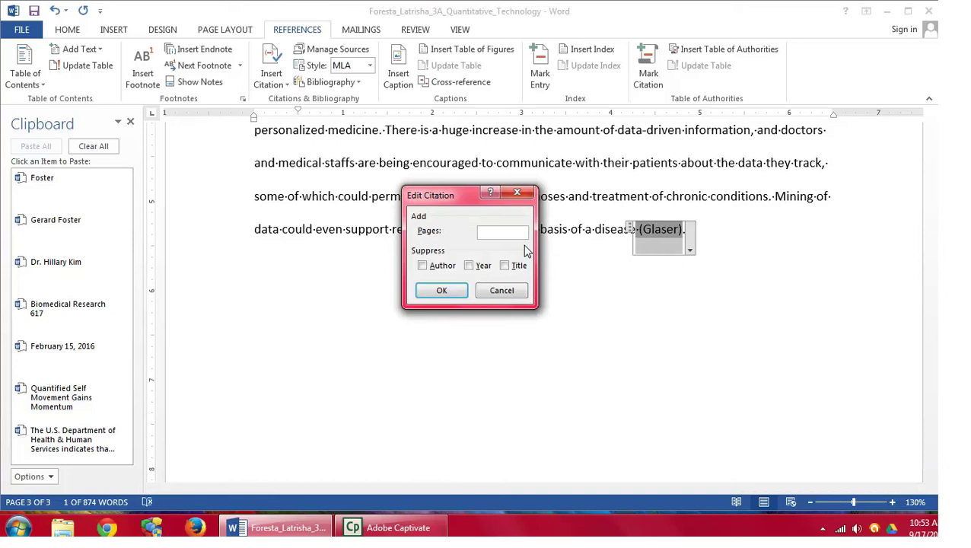
pyautogui.write('28')
pyautogui.click(443, 290)
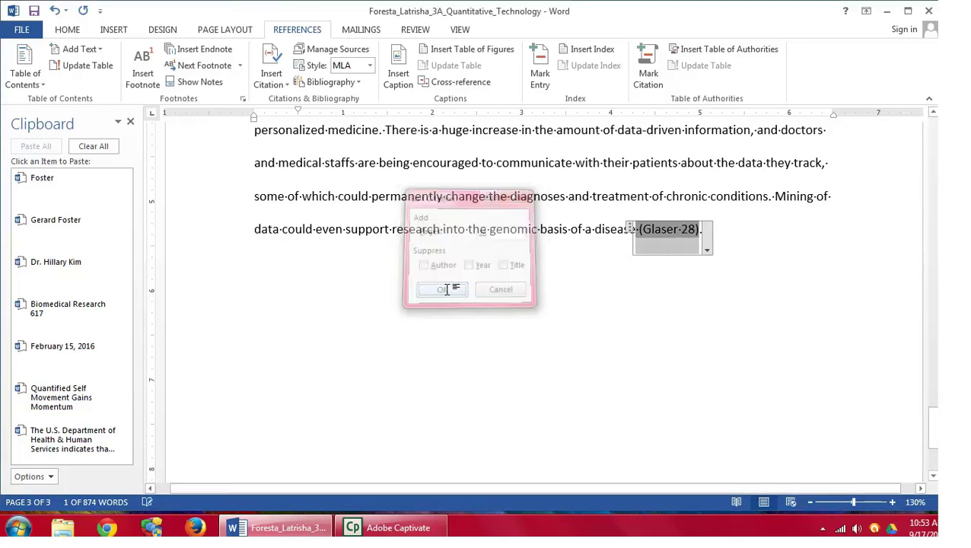
pyautogui.click(447, 290)
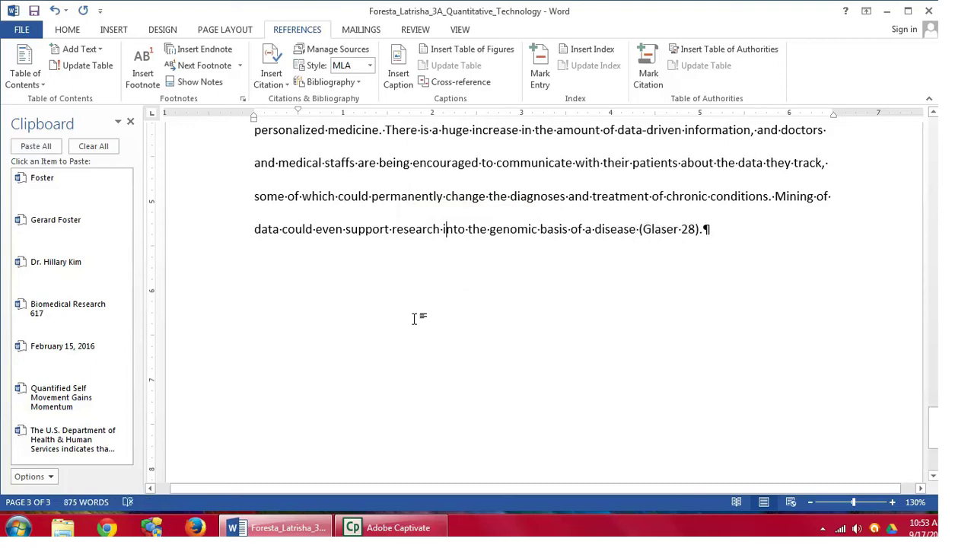
# Step: Scroll back to page 2 and place the cursor after the obesity sentence ending "United States."
pyautogui.scroll(10, 525, 356)
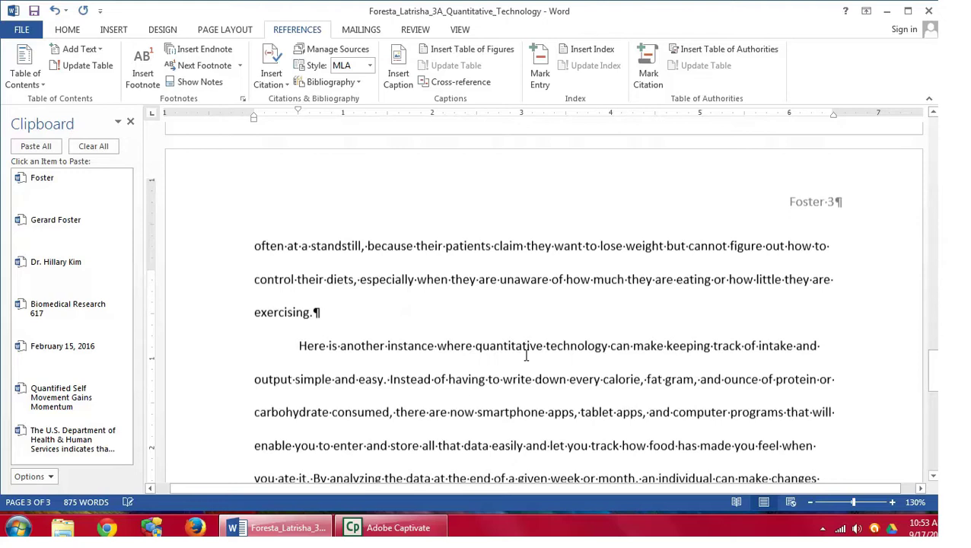
pyautogui.scroll(3, 526, 355)
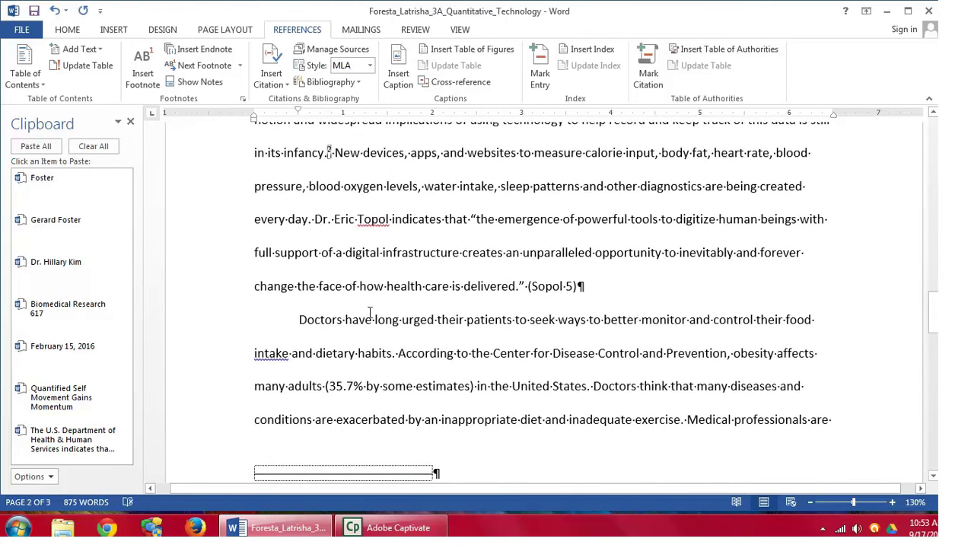
pyautogui.scroll(-3, 411, 331)
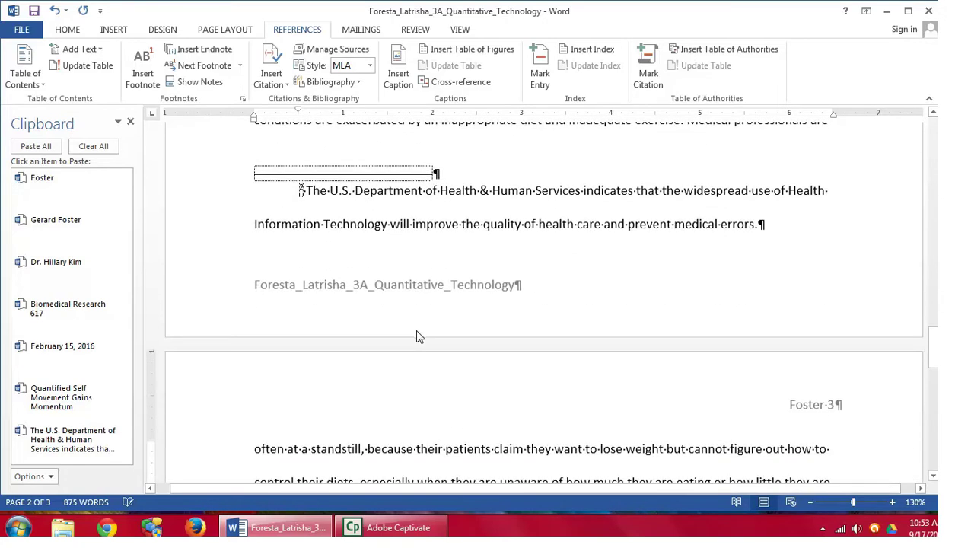
pyautogui.scroll(1, 419, 334)
pyautogui.scroll(1, 417, 331)
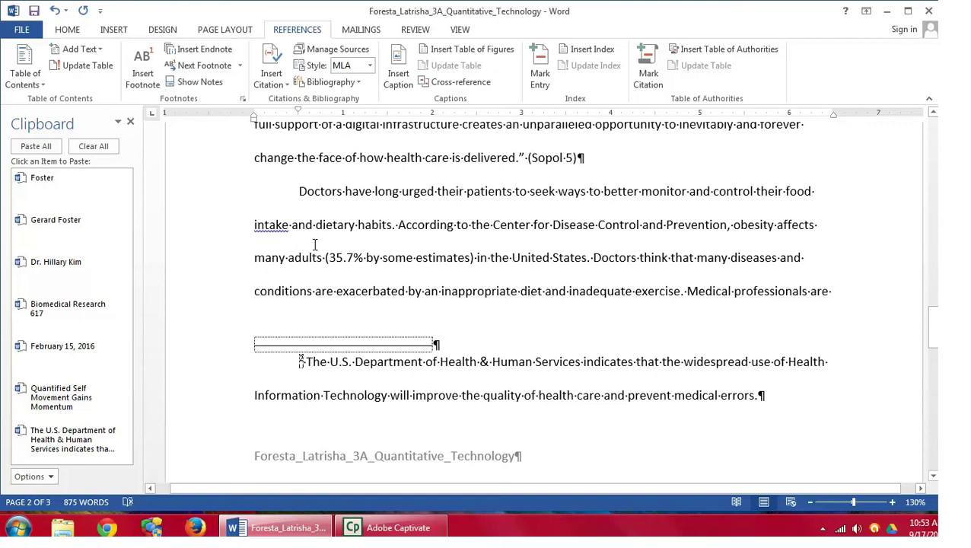
pyautogui.click(590, 257)
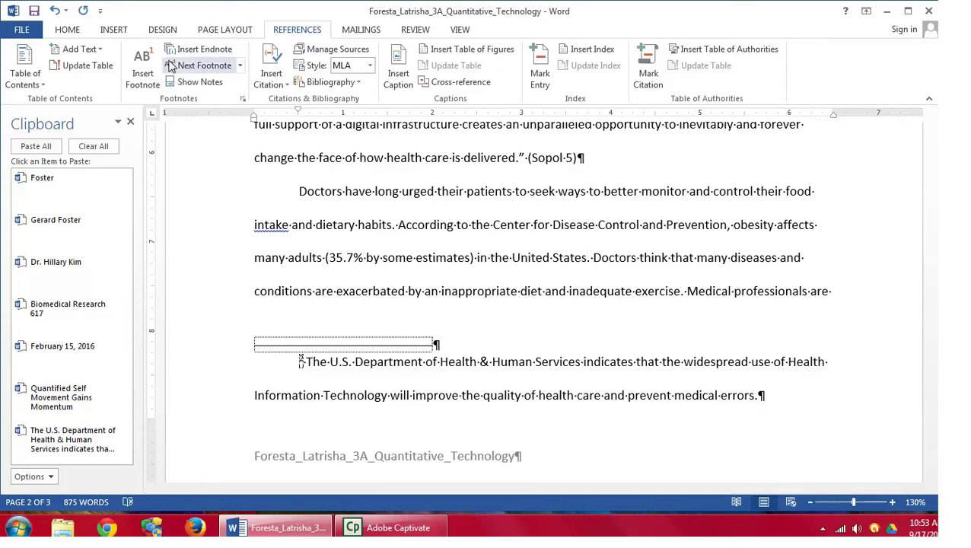
# Step: Create a new Web site source and enter its four authors
pyautogui.click(272, 80)
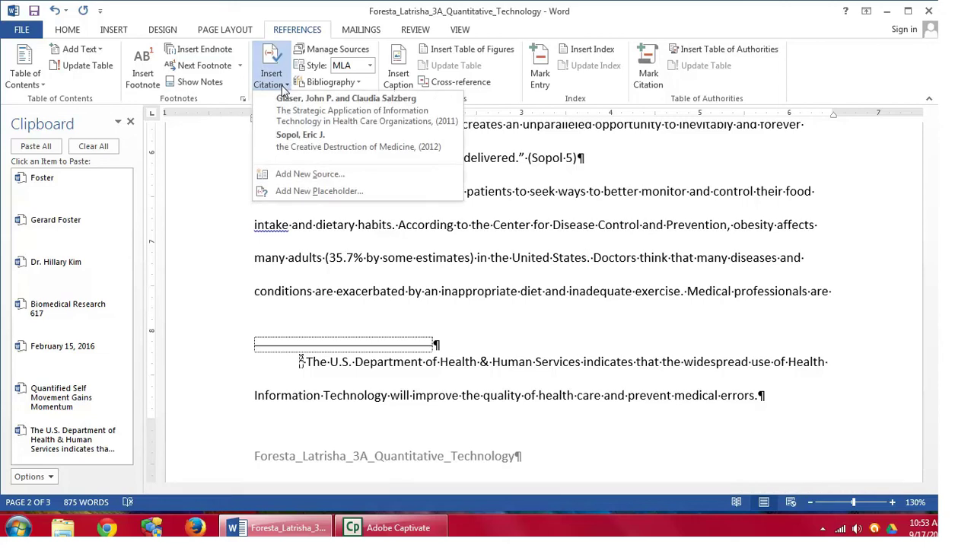
pyautogui.click(308, 174)
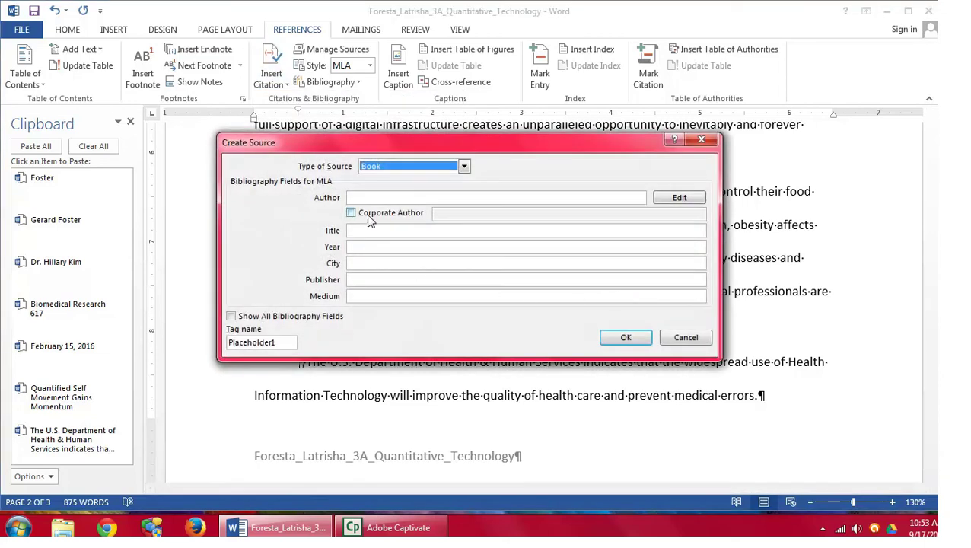
pyautogui.click(400, 165)
pyautogui.scroll(-3, 409, 202)
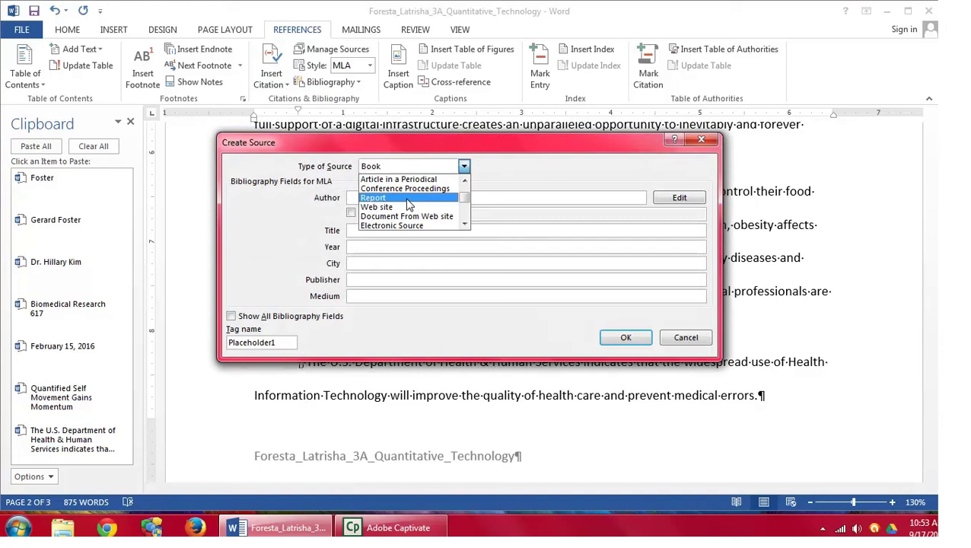
pyautogui.click(406, 206)
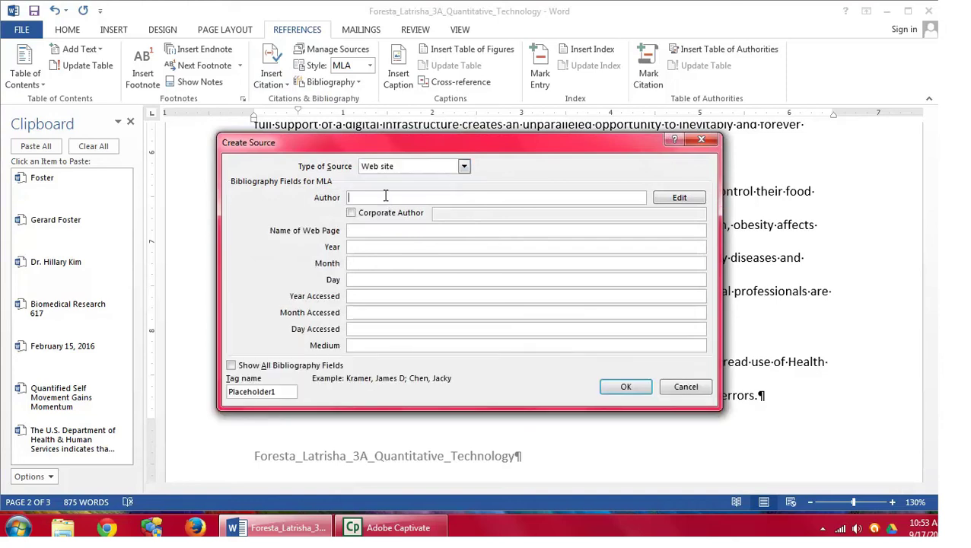
pyautogui.write('Ogden, Cynthia L., ')
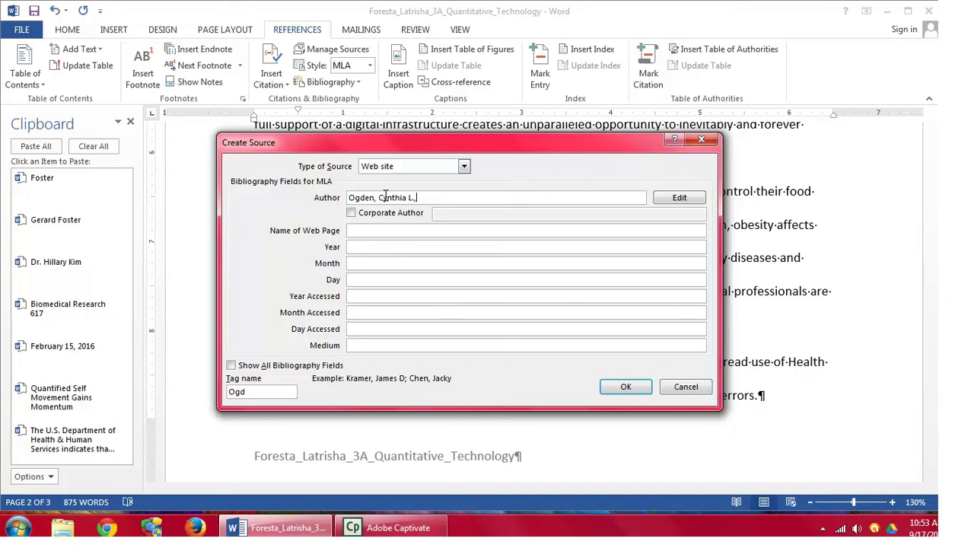
pyautogui.write('Margaret D. Carroll, Brian')
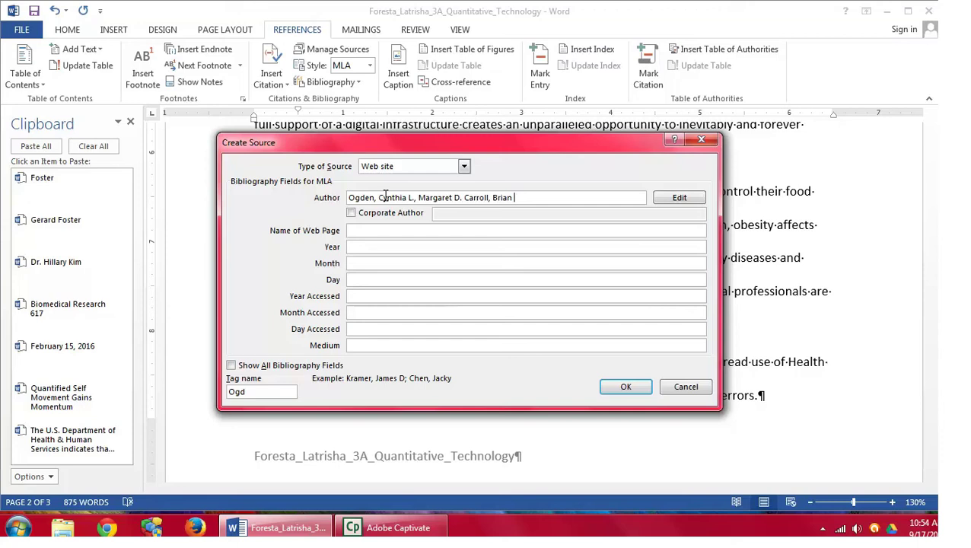
pyautogui.write(' K. Kit, and Katherine M')
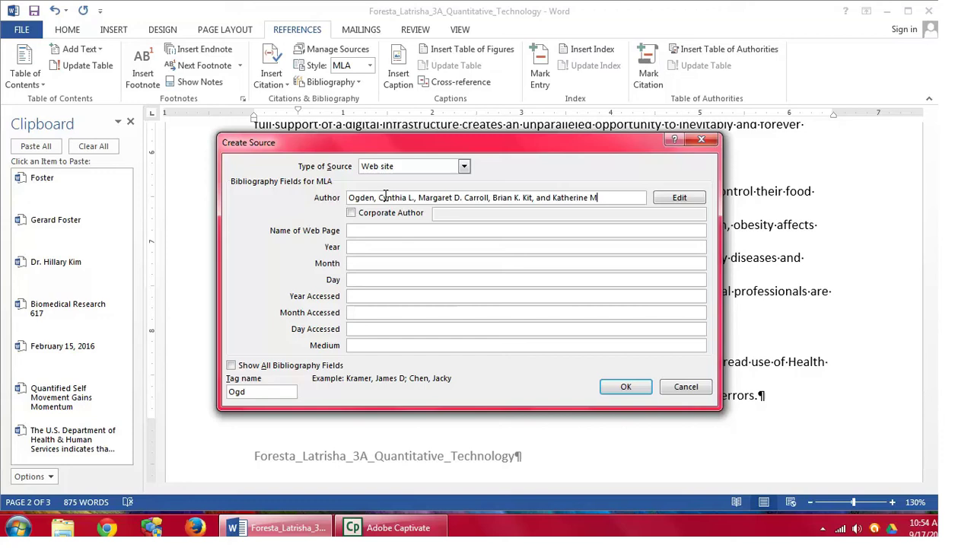
pyautogui.write('. Flegal')
# Step: Name the page 'NCHS Data Brief Number 82', January 2012, accessed 2016 day 17, medium Web
pyautogui.press('Tab')
pyautogui.press('Tab')
pyautogui.press('Tab')
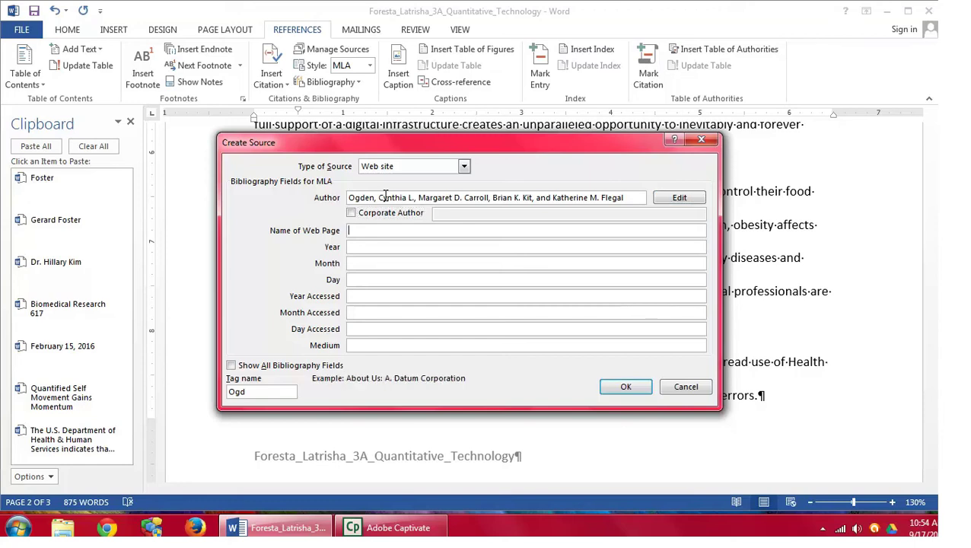
pyautogui.write('NCHS Data Brief Number ')
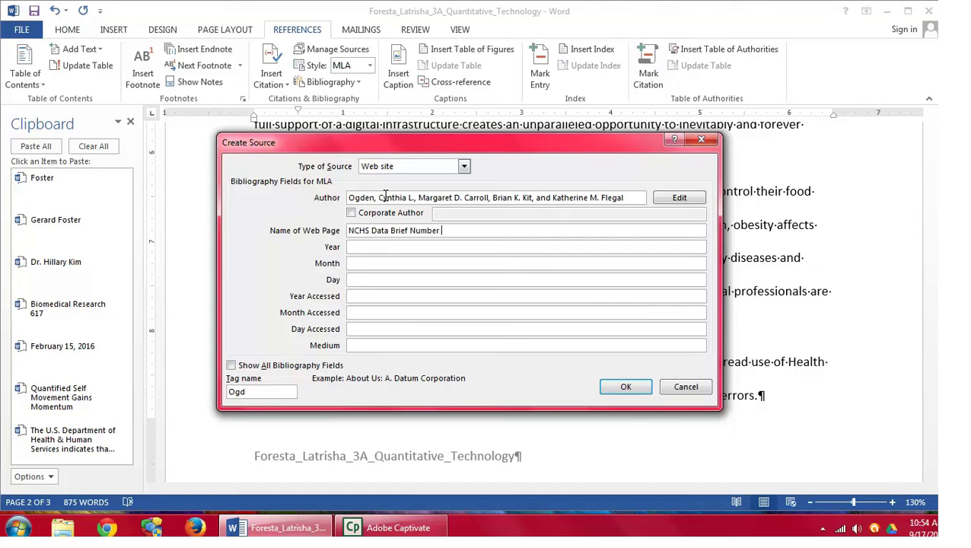
pyautogui.write('82')
pyautogui.press('Tab')
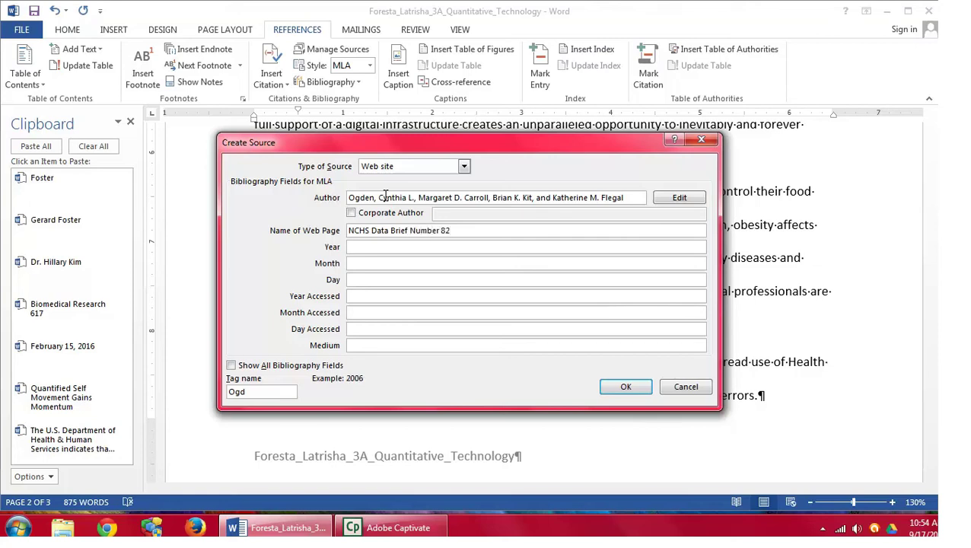
pyautogui.write('2012')
pyautogui.press('Tab')
pyautogui.write('January')
pyautogui.press('Tab')
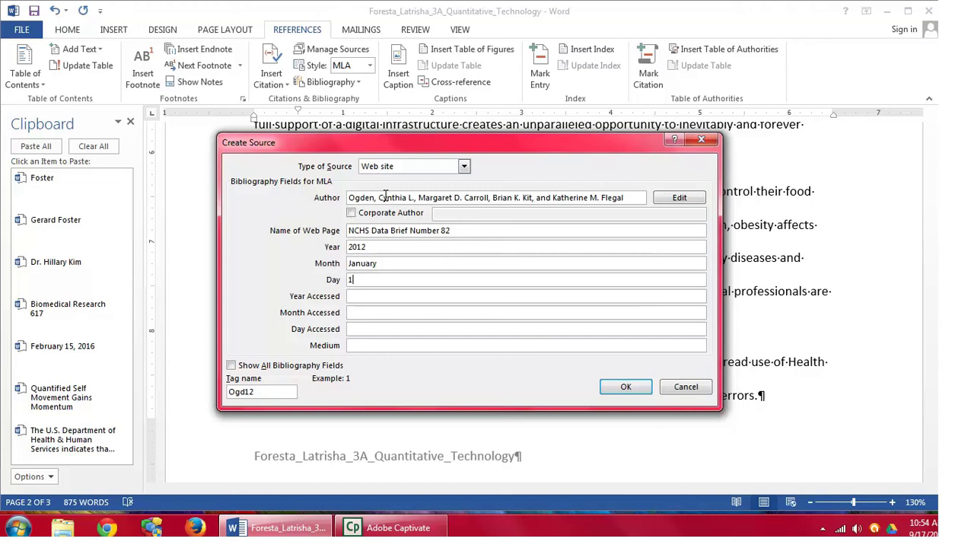
pyautogui.press('Tab')
pyautogui.write('2016')
pyautogui.press('Tab')
pyautogui.write('January')
pyautogui.press('Tab')
pyautogui.write('17')
pyautogui.press('Tab')
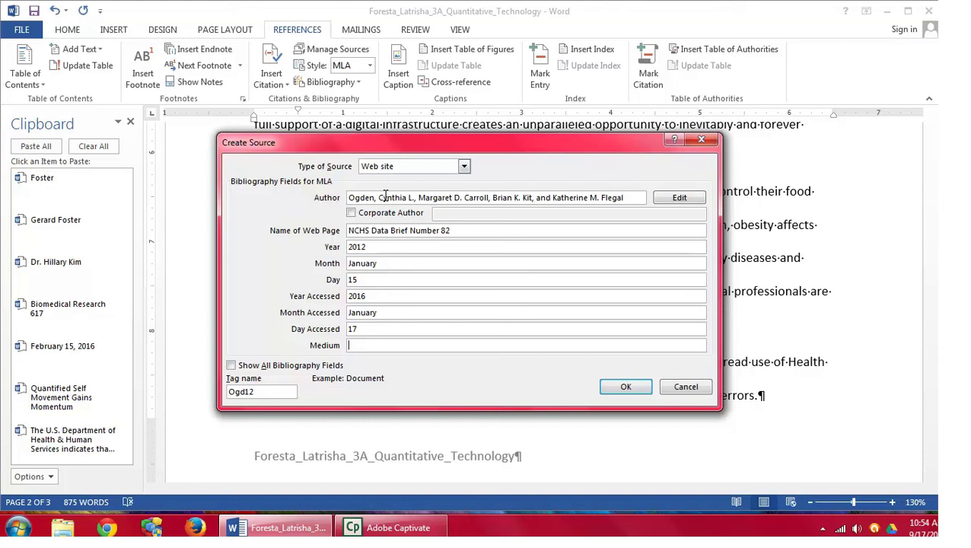
pyautogui.write('Web')
pyautogui.click(634, 385)
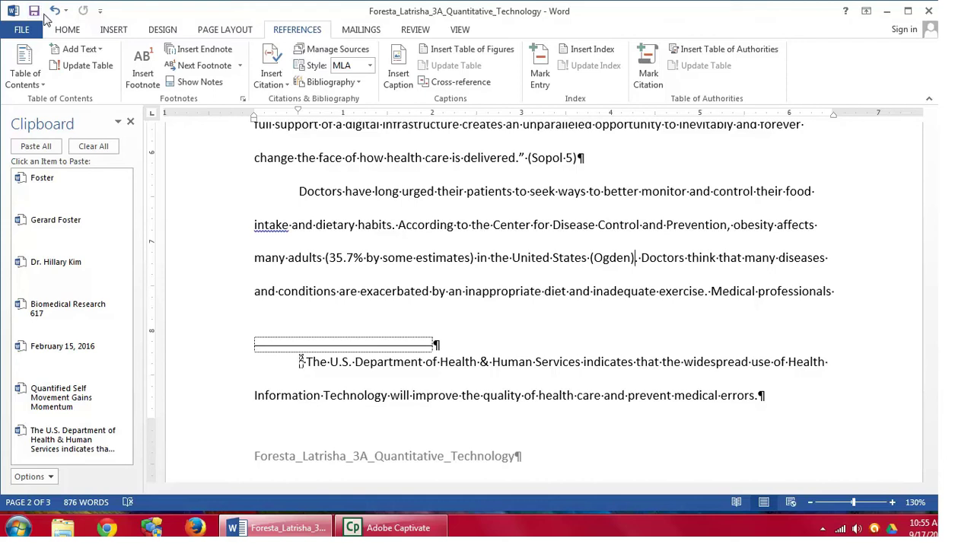
# Step: Insert a page break after the paper's final paragraph with Ctrl+Enter, creating blank page 4
pyautogui.scroll(-3, 47, 62)
pyautogui.scroll(3, 183, 152)
pyautogui.scroll(-15, 405, 275)
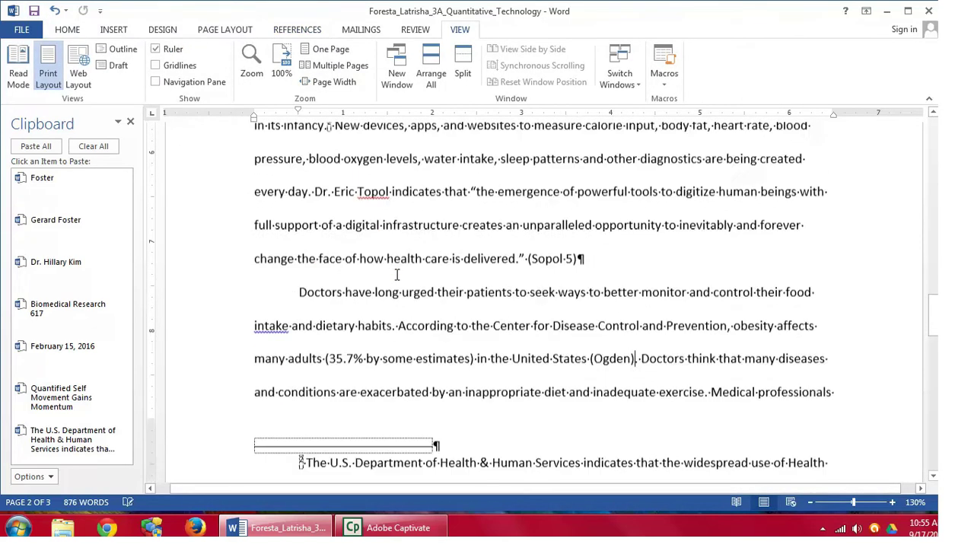
pyautogui.scroll(5, 405, 276)
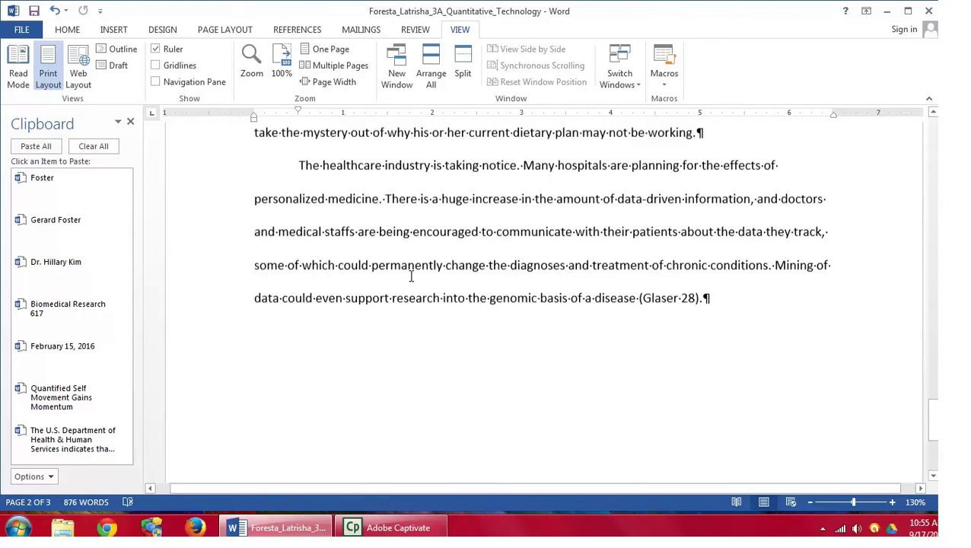
pyautogui.click(708, 307)
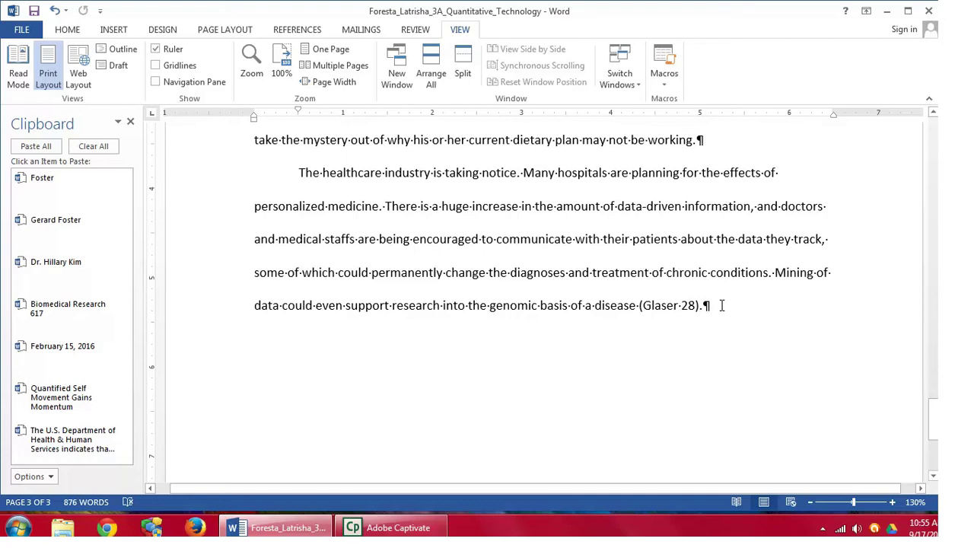
pyautogui.hotkey('ctrl', 'Return')
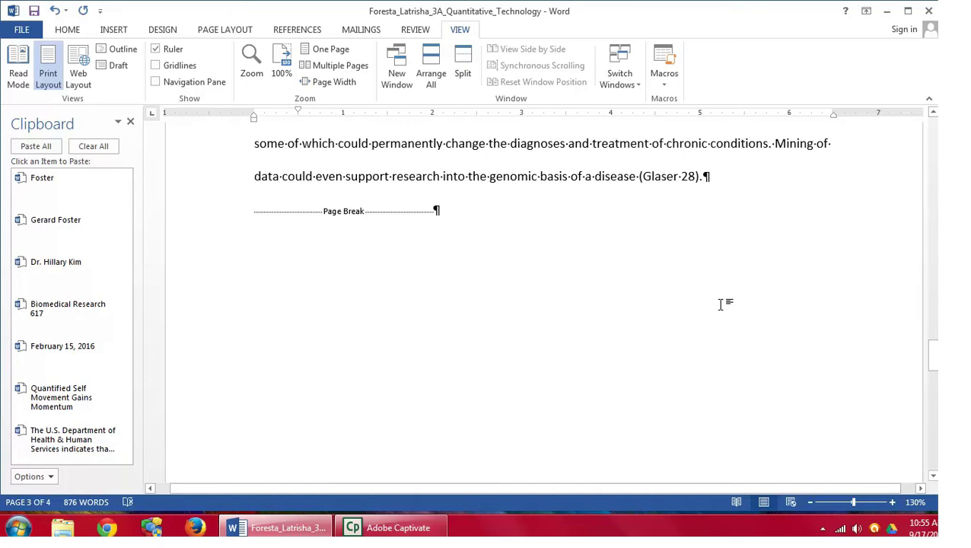
pyautogui.scroll(-5, 422, 290)
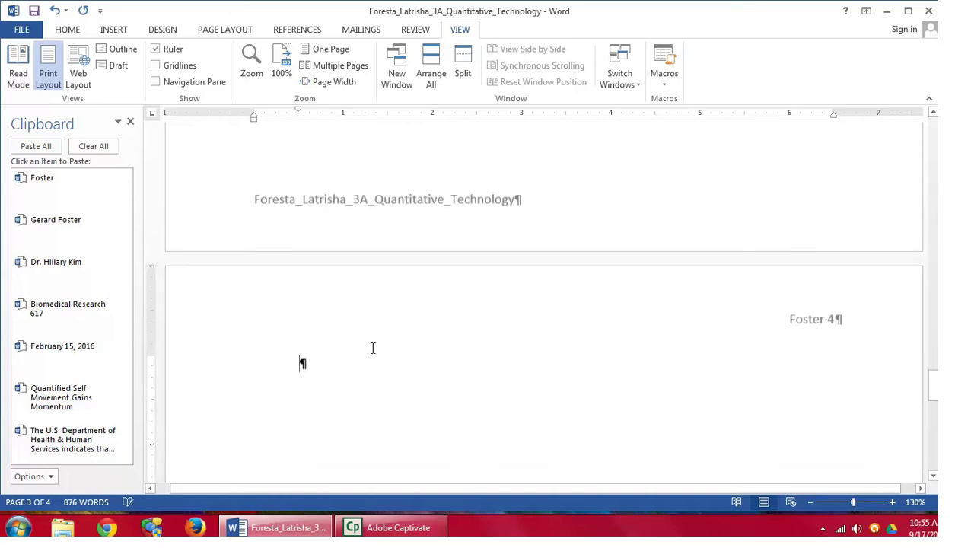
# Step: Set the paragraph's Special indentation to (none) to remove the first-line indent
pyautogui.click(78, 29)
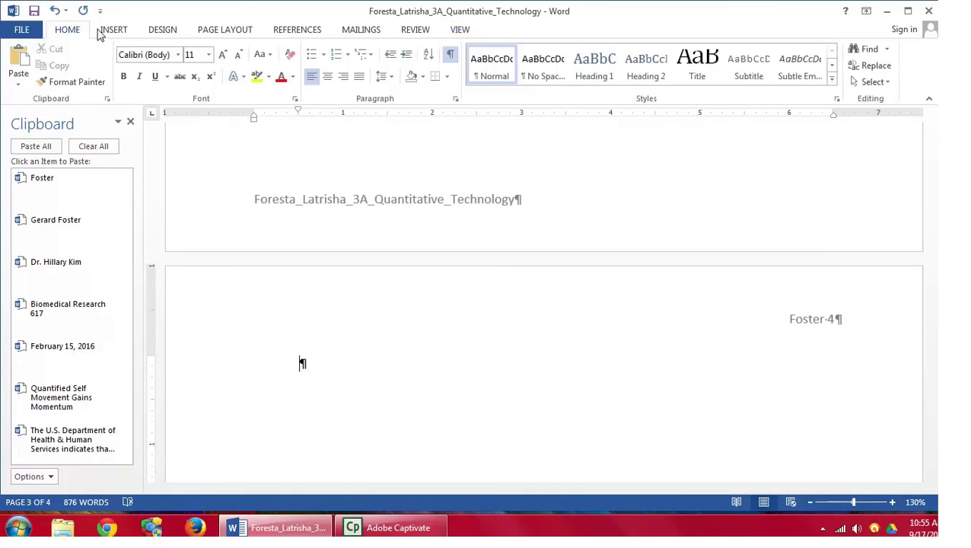
pyautogui.click(456, 99)
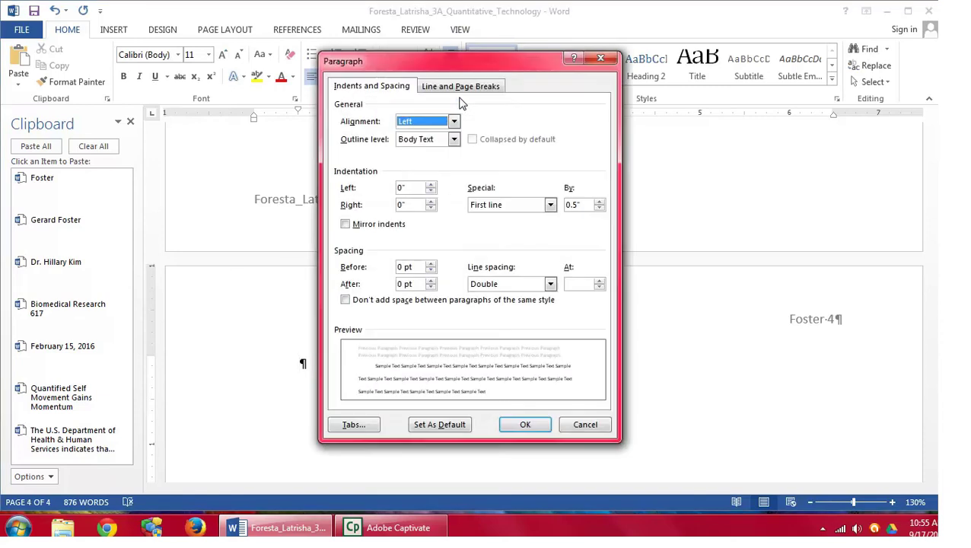
pyautogui.click(548, 204)
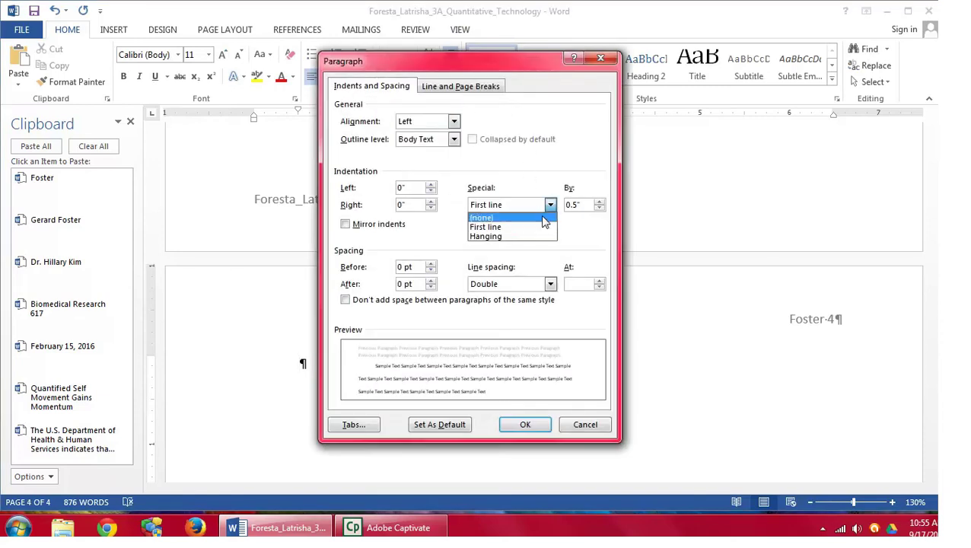
pyautogui.click(544, 218)
pyautogui.click(525, 425)
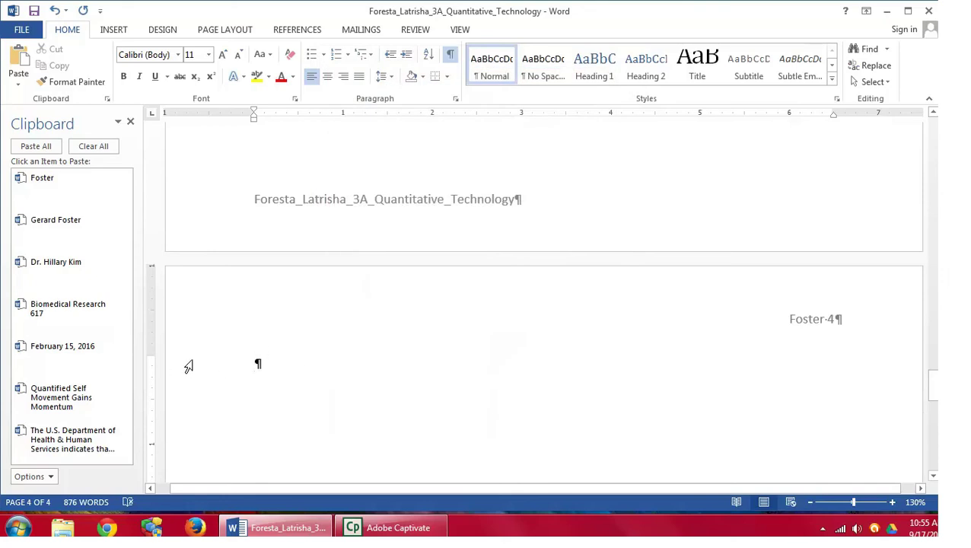
# Step: Paste 'Works Cited' from the Clipboard pane and add an empty line below it
pyautogui.scroll(-1, 118, 341)
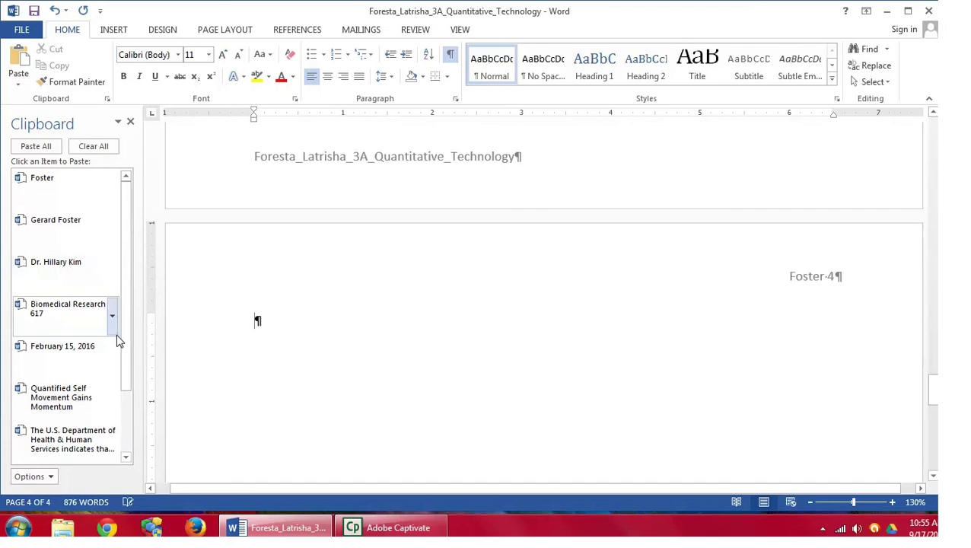
pyautogui.moveTo(124, 340); pyautogui.dragTo(130, 414)
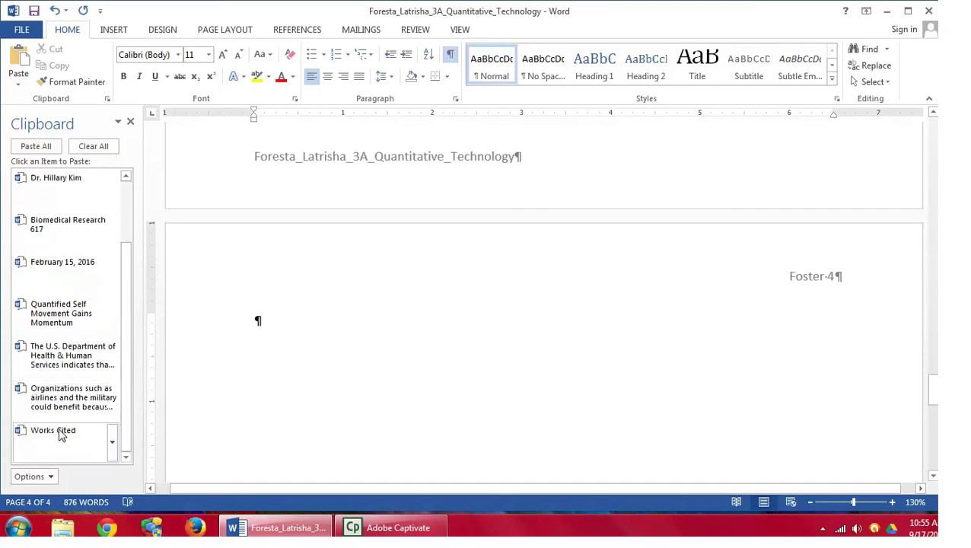
pyautogui.click(62, 431)
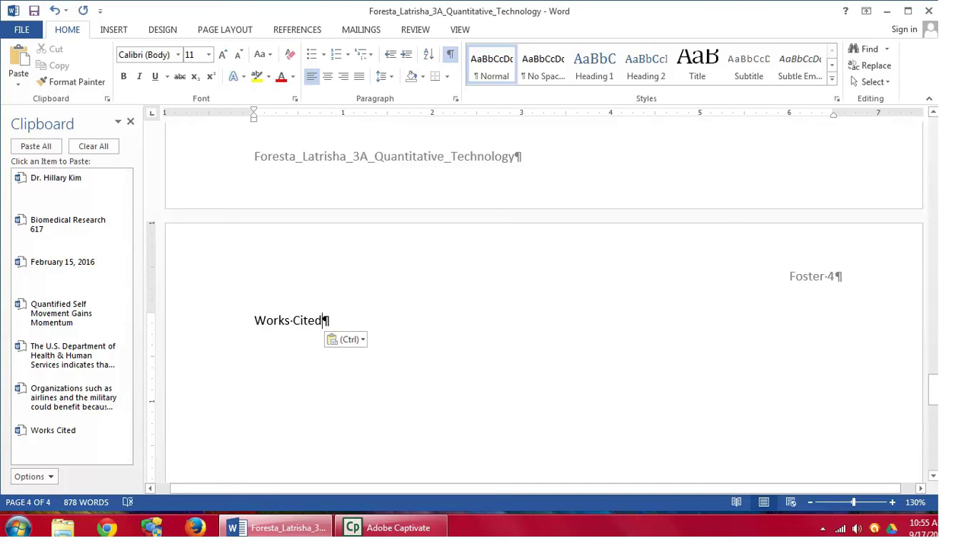
pyautogui.press('Return')
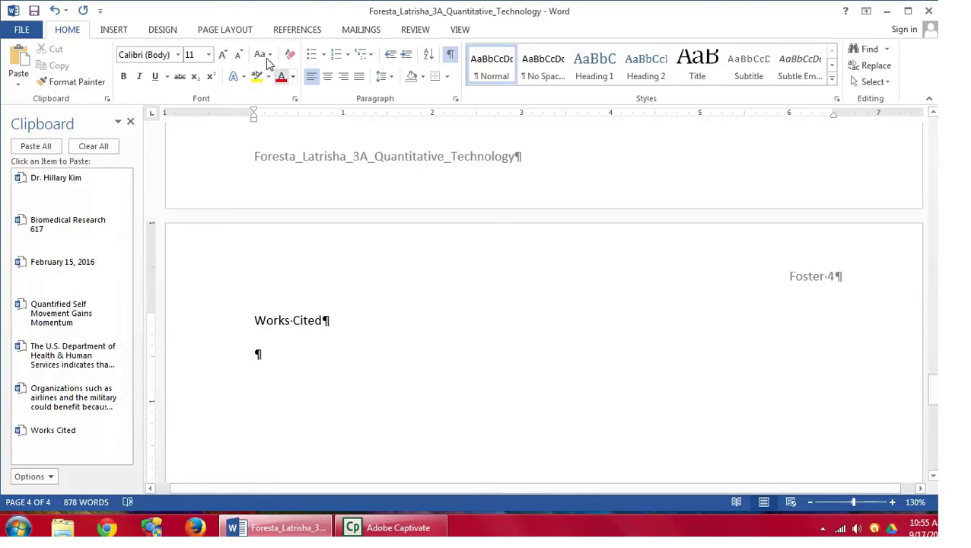
# Step: Insert a bibliography of all cited sources below the heading
pyautogui.click(295, 30)
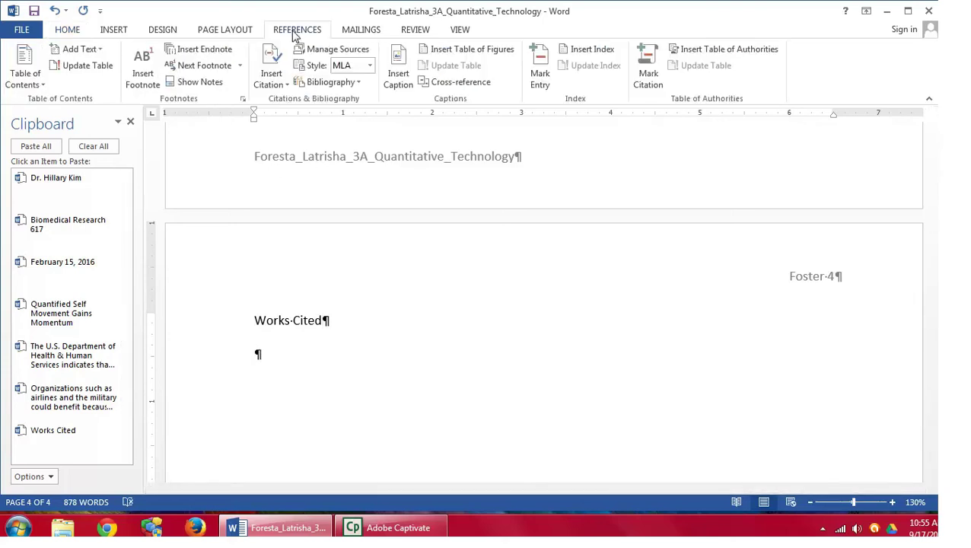
pyautogui.click(361, 84)
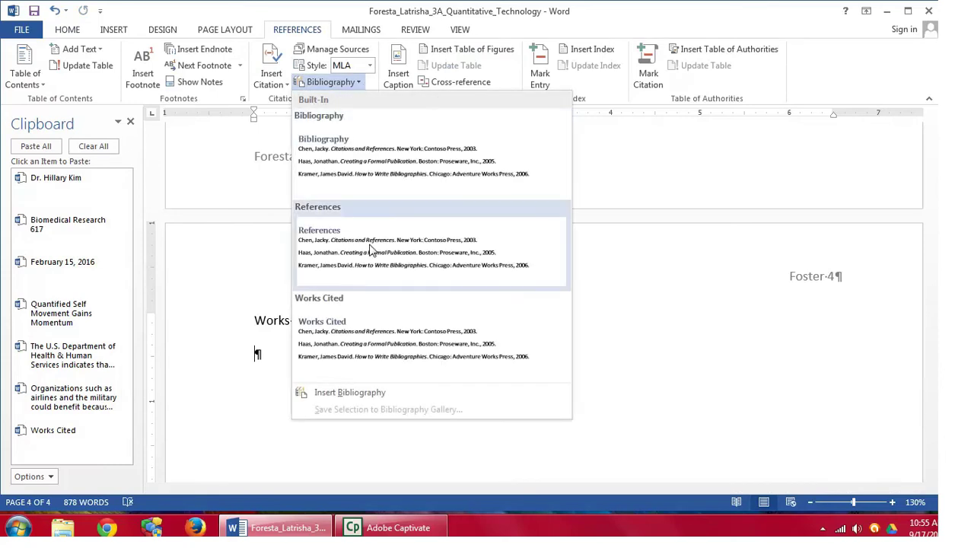
pyautogui.click(370, 395)
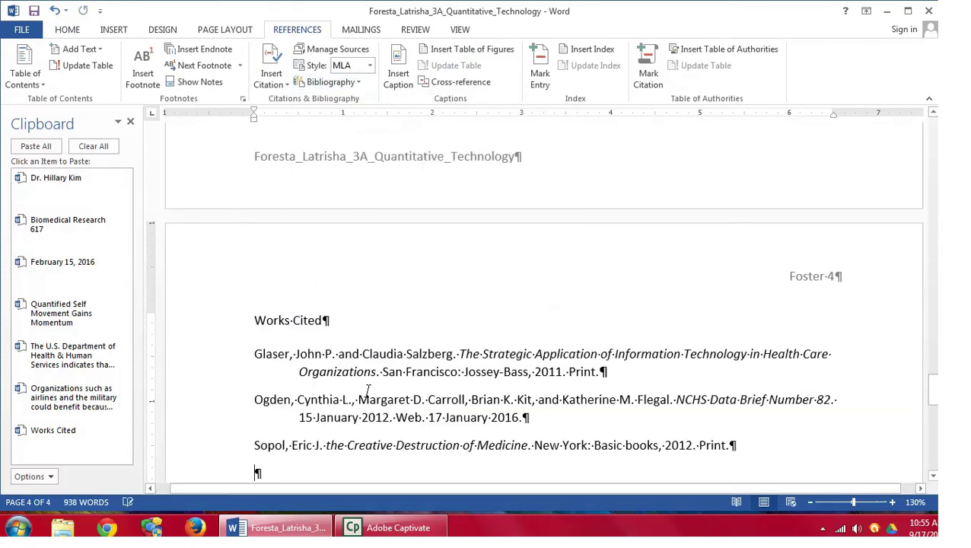
# Step: Give the bibliography entries 2.0 line spacing and 0 pt spacing after
pyautogui.click(724, 445)
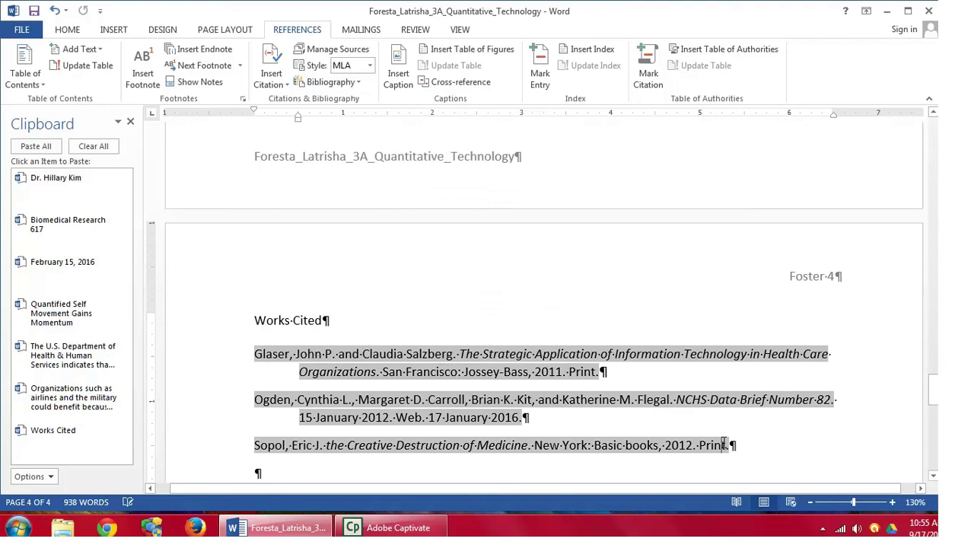
pyautogui.moveTo(731, 444); pyautogui.dragTo(238, 356)
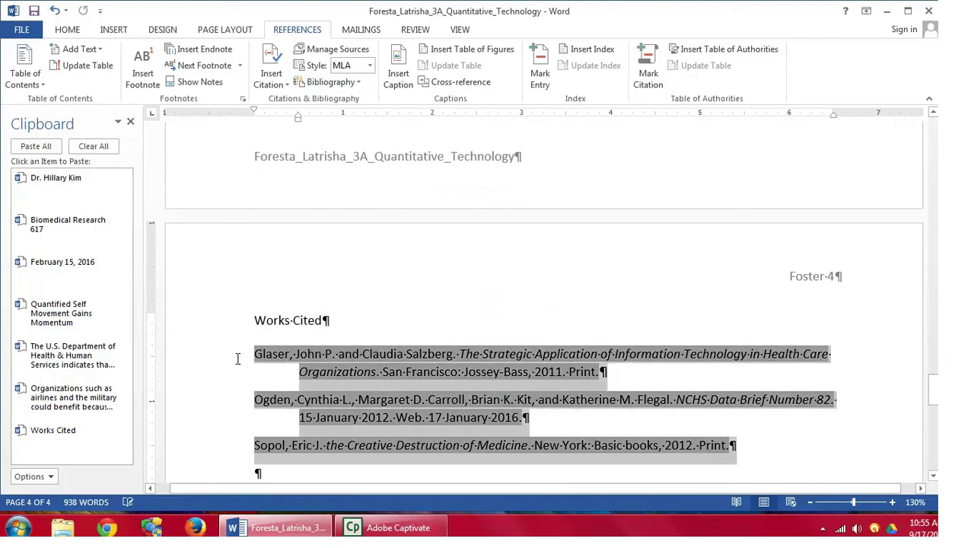
pyautogui.click(67, 35)
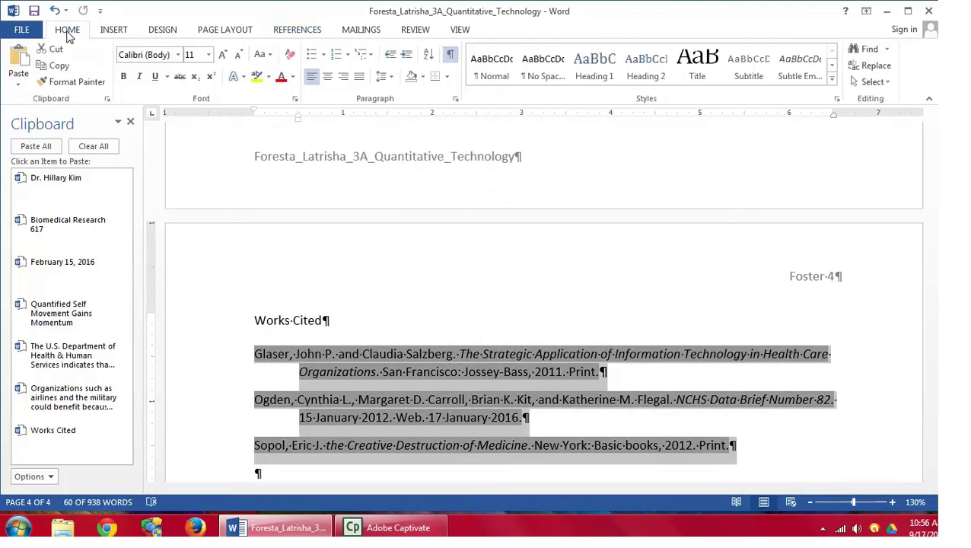
pyautogui.click(391, 78)
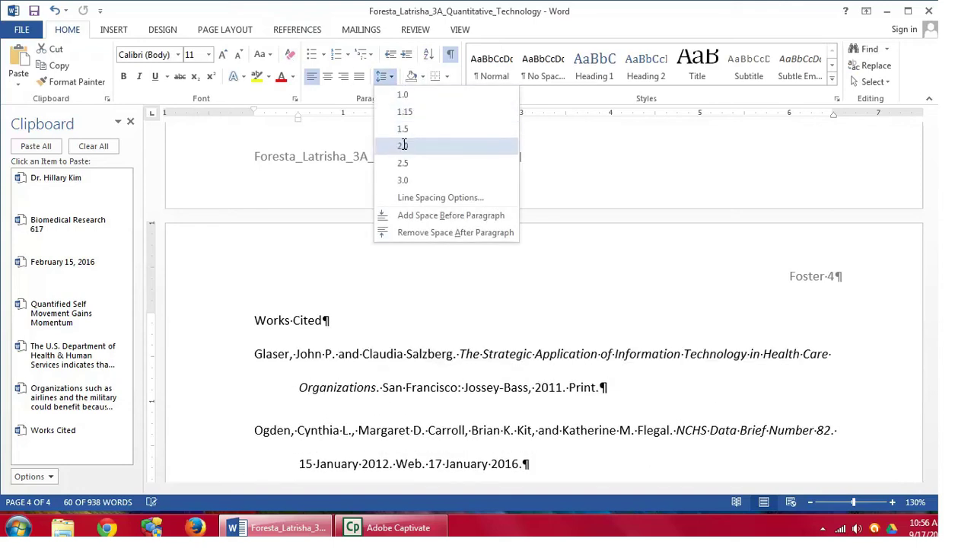
pyautogui.click(403, 145)
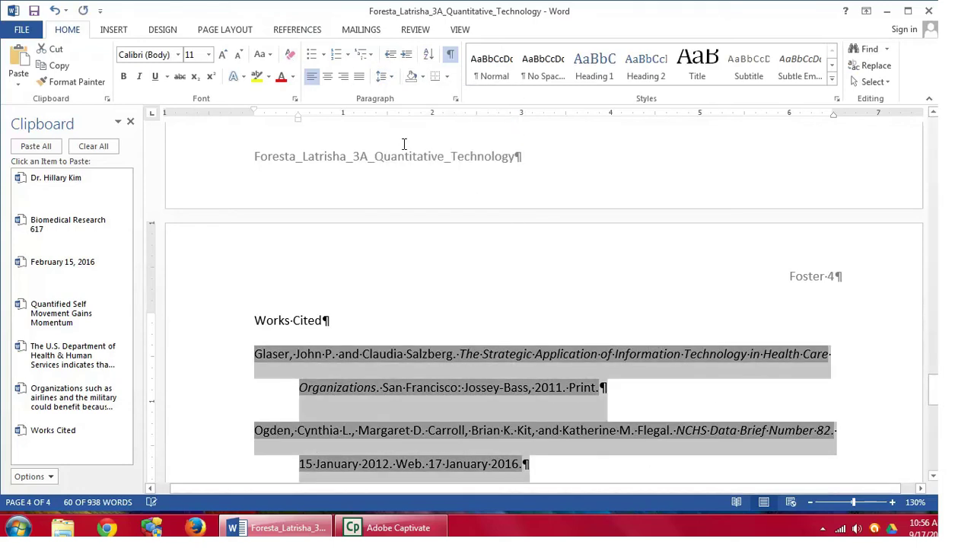
pyautogui.click(245, 30)
pyautogui.click(421, 85)
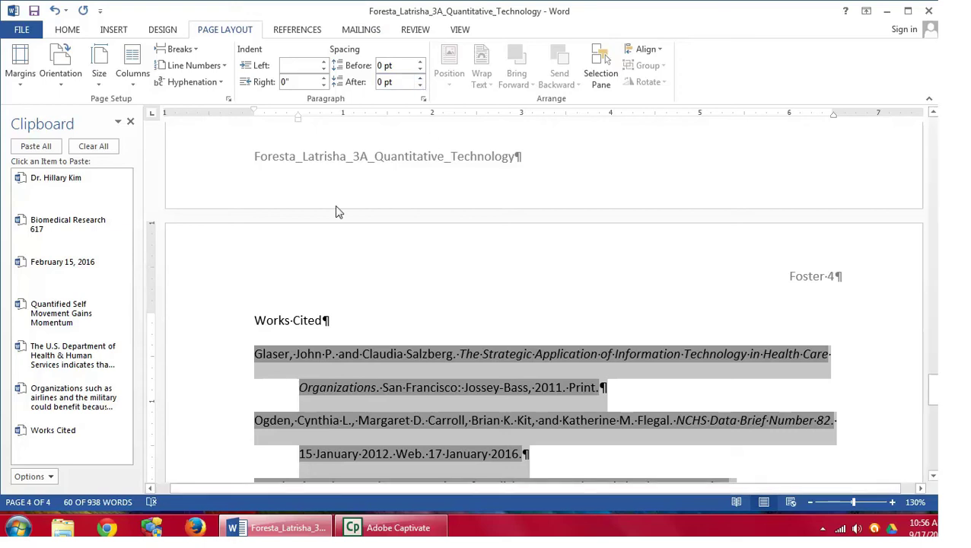
# Step: Center the Works Cited heading and save the paper
pyautogui.click(294, 321)
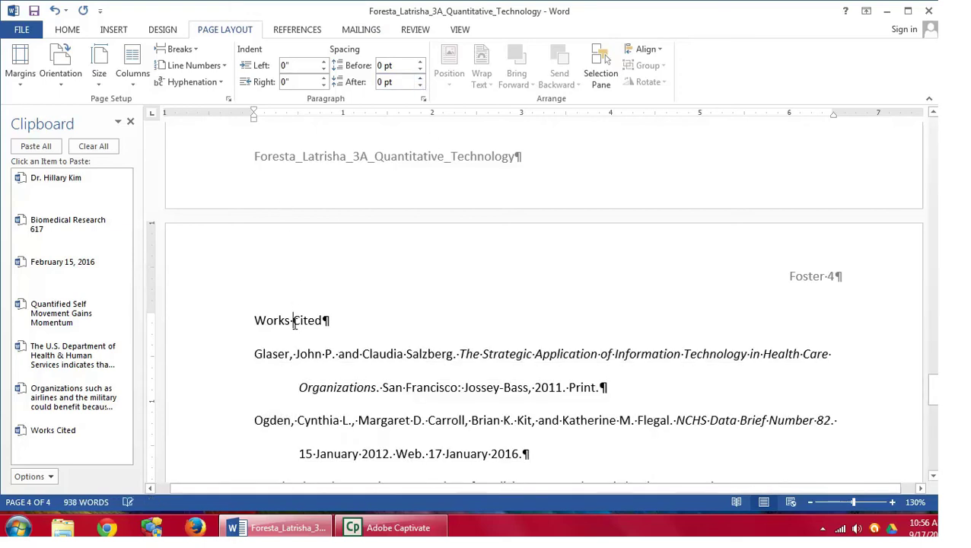
pyautogui.hotkey('ctrl', 'e')
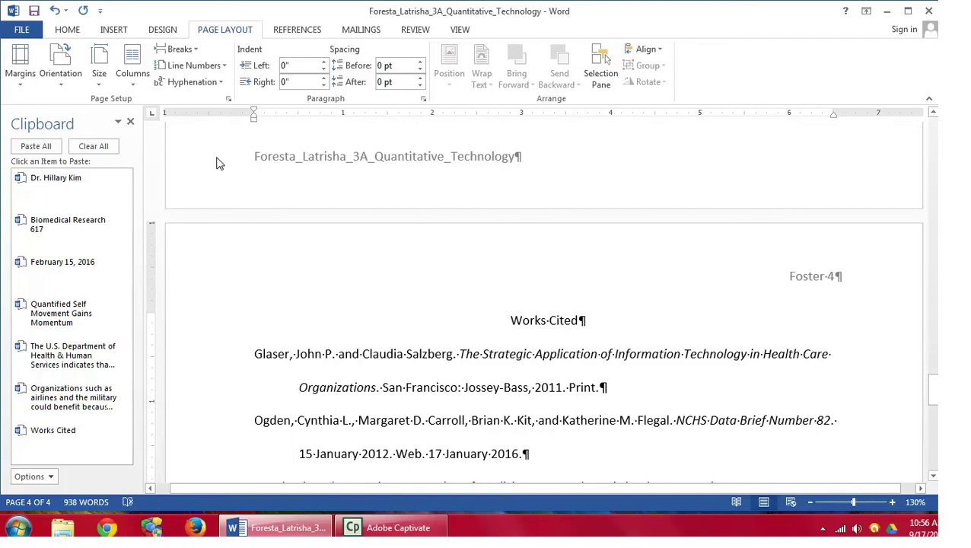
pyautogui.click(35, 14)
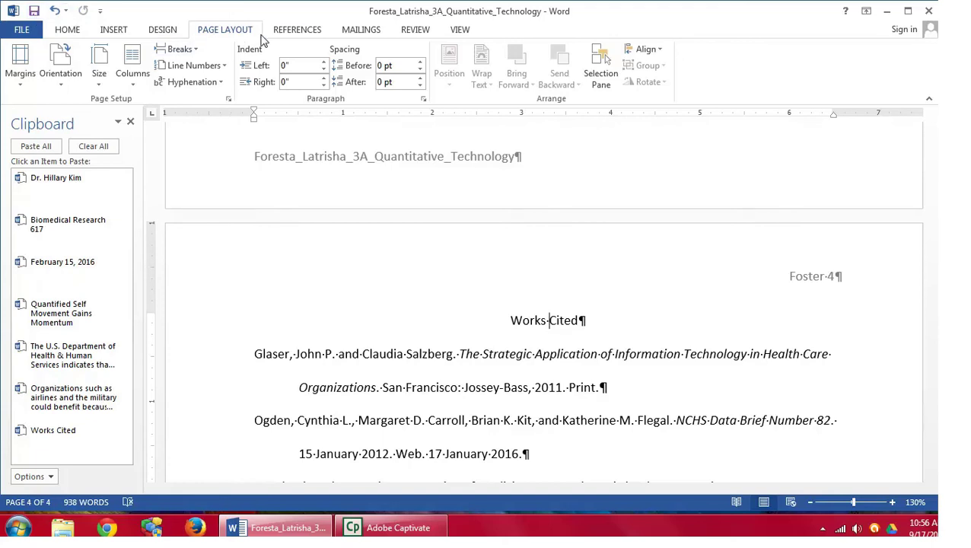
# Step: Open the misspelled book source from Manage Sources for editing
pyautogui.click(278, 33)
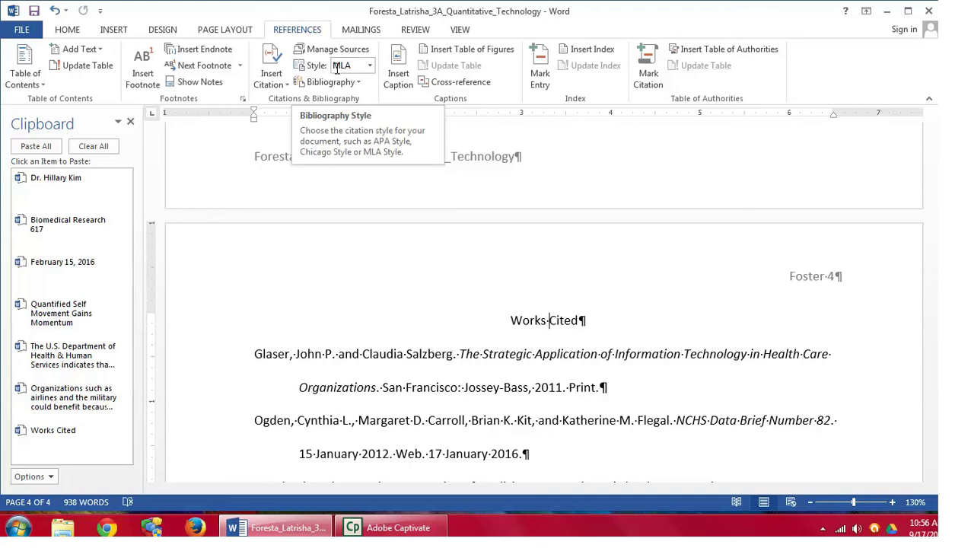
pyautogui.click(361, 55)
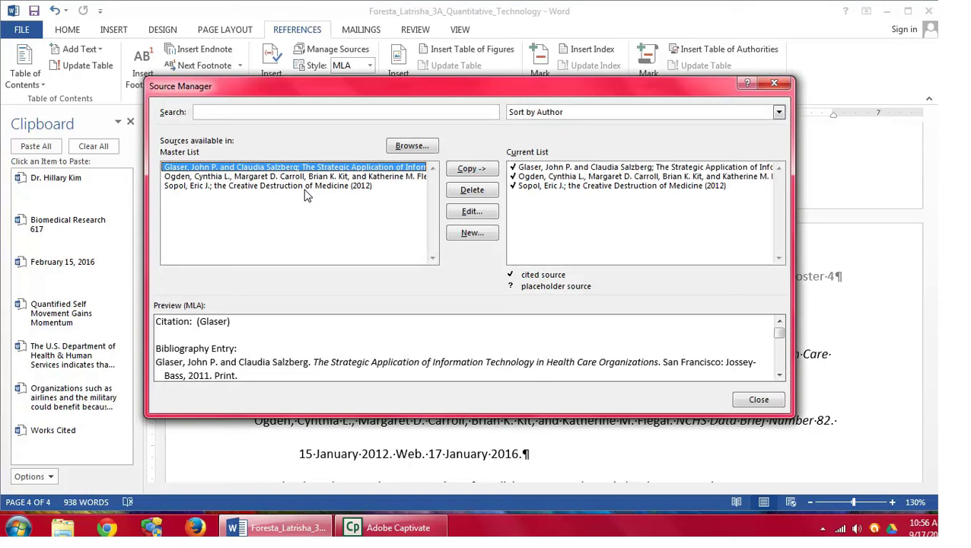
pyautogui.click(185, 193)
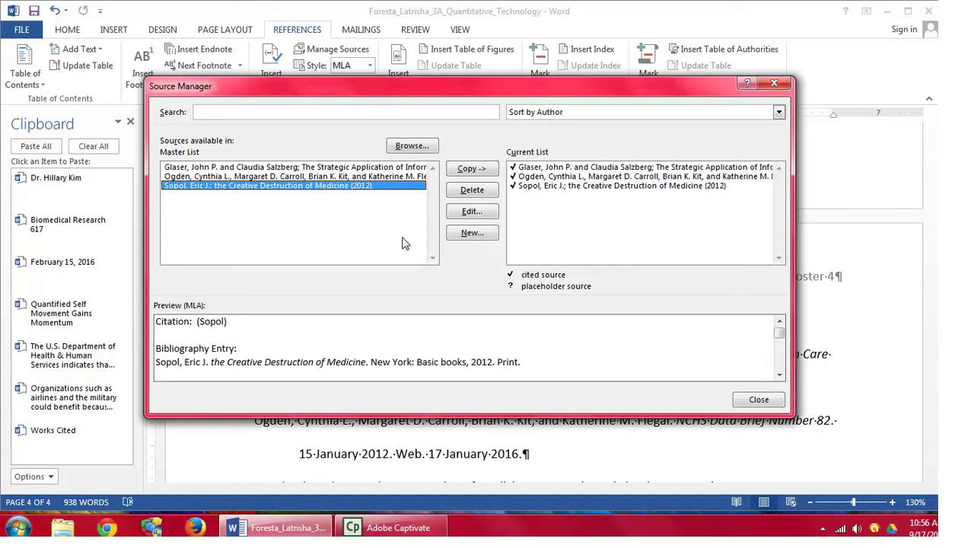
pyautogui.click(486, 212)
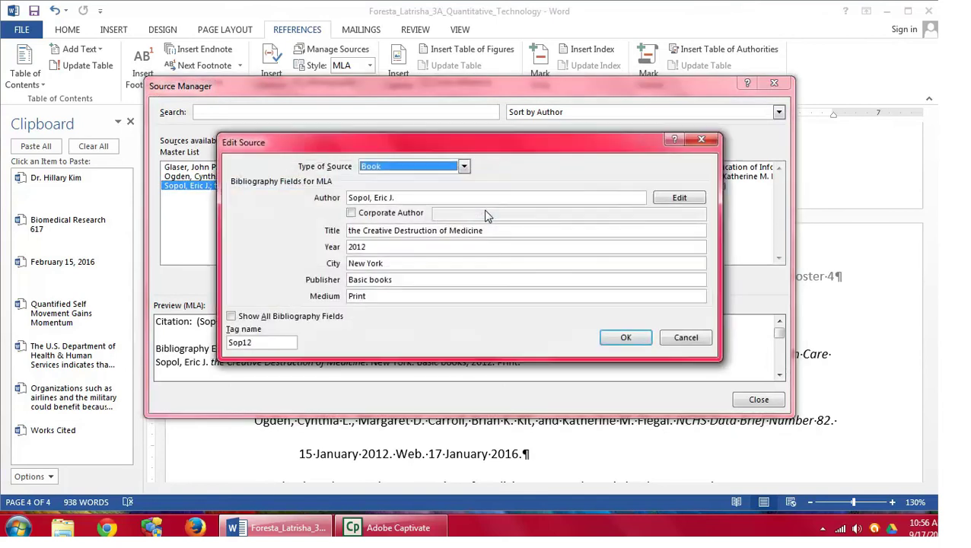
# Step: Change the author's first letter to T and capitalize 'The' in the title, updating both lists
pyautogui.click(353, 197)
pyautogui.press('BackSpace')
pyautogui.write('T')
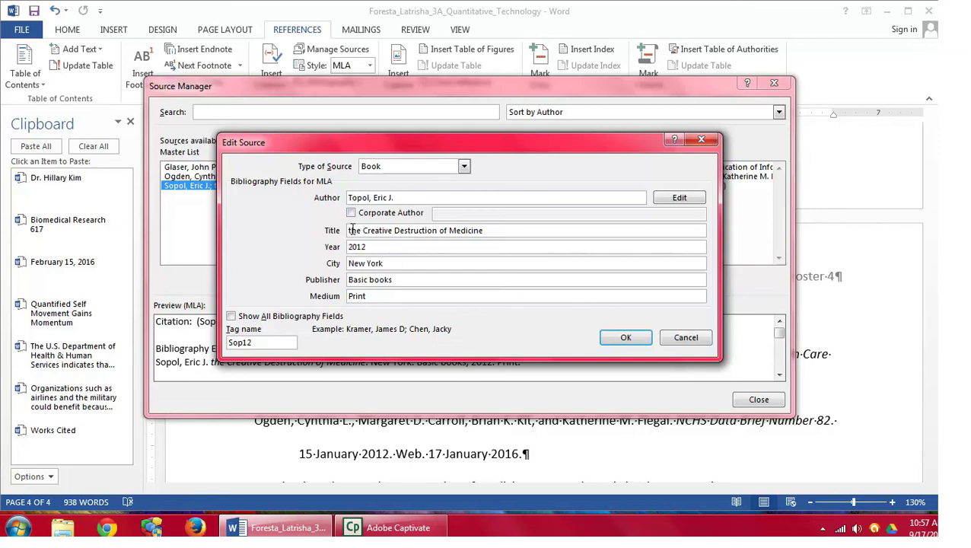
pyautogui.click(352, 230)
pyautogui.press('BackSpace')
pyautogui.write('T')
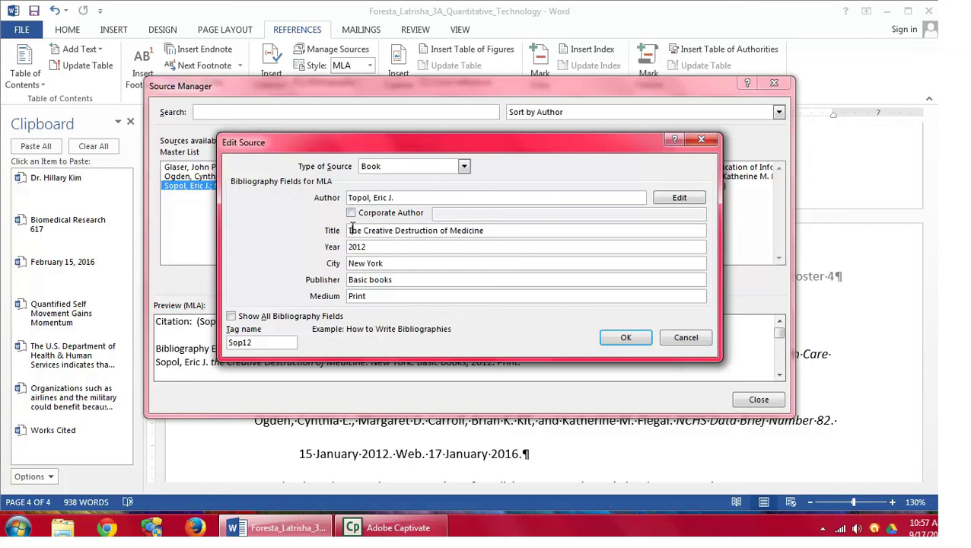
pyautogui.click(625, 339)
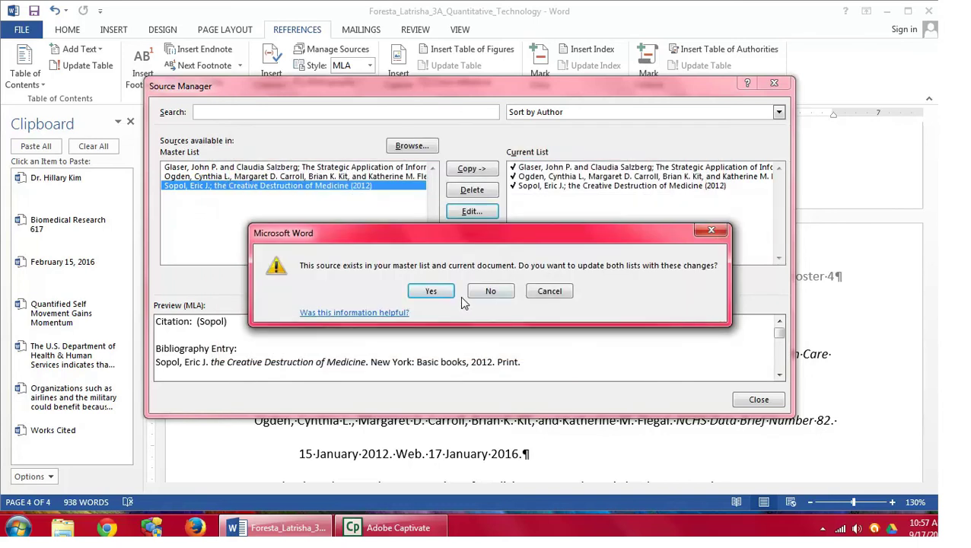
pyautogui.click(449, 292)
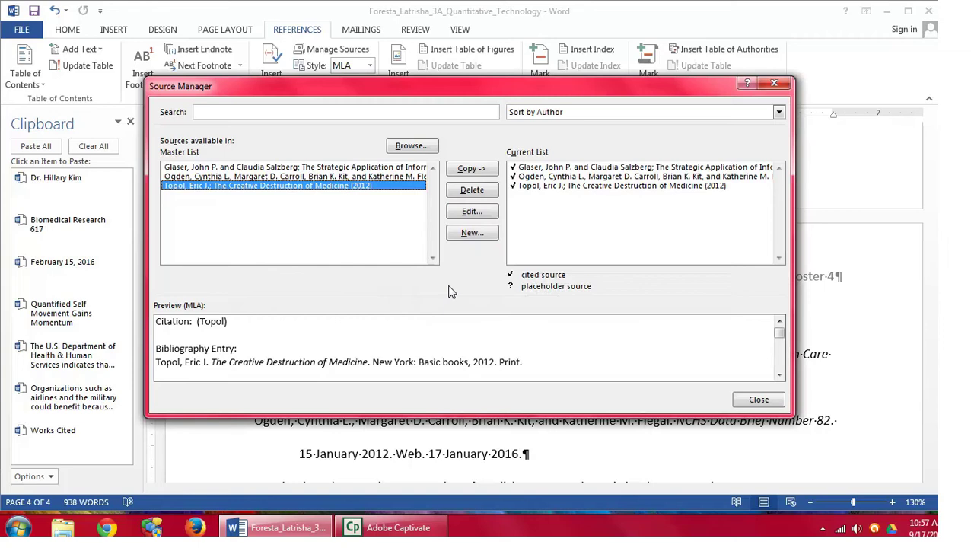
pyautogui.click(758, 400)
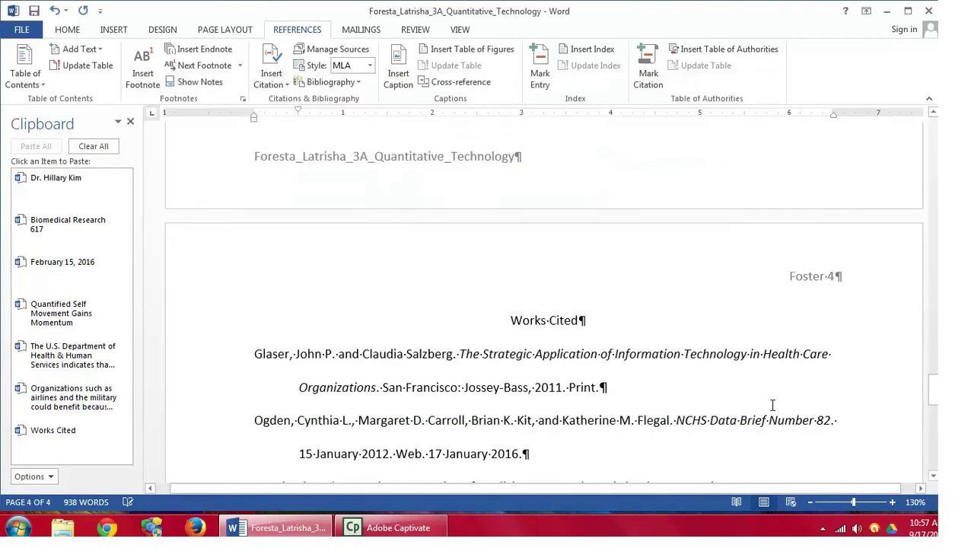
# Step: Update citations and bibliography from the (Topol 5) citation's options
pyautogui.scroll(5, 642, 384)
pyautogui.scroll(15, 641, 384)
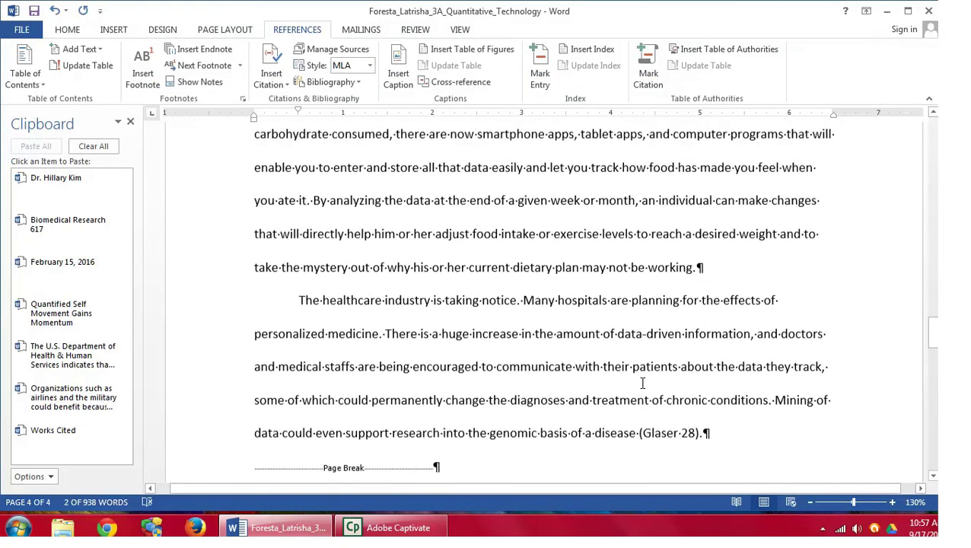
pyautogui.scroll(3, 641, 384)
pyautogui.click(532, 276)
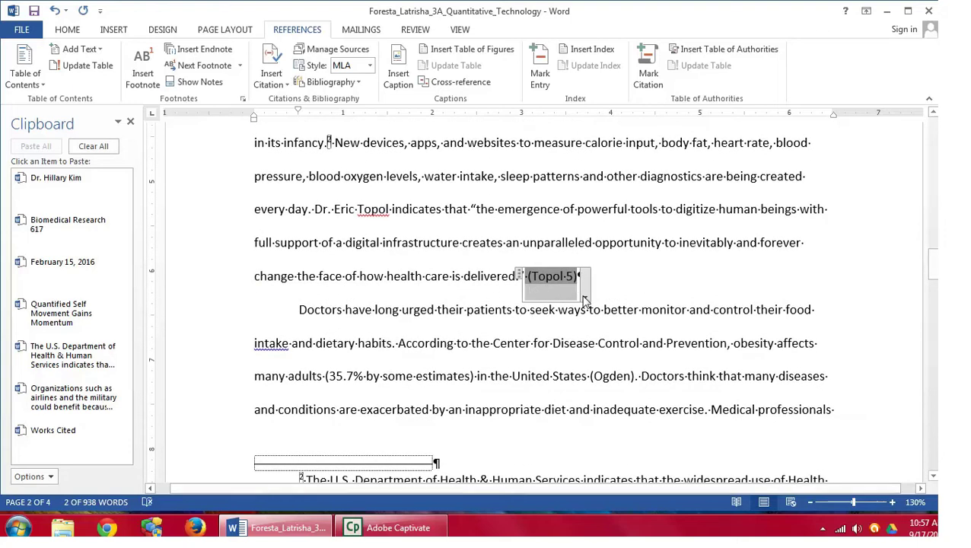
pyautogui.click(585, 297)
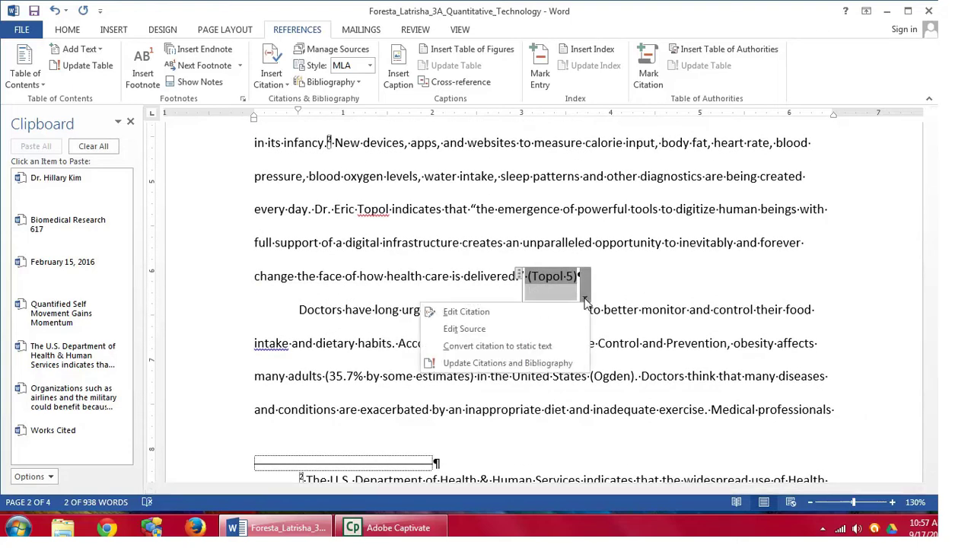
pyautogui.click(568, 363)
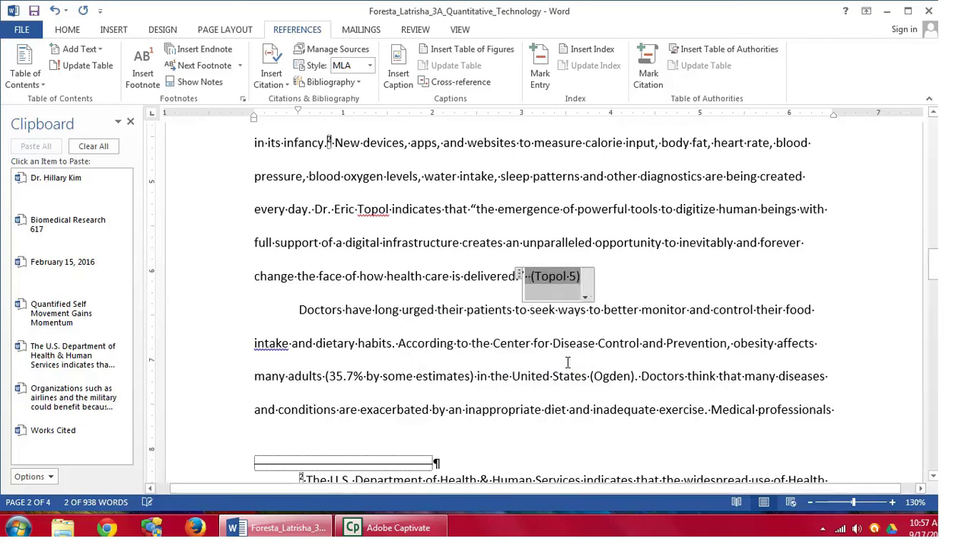
# Step: Apply 2.0 line spacing to the three Works Cited entries
pyautogui.scroll(-10, 571, 366)
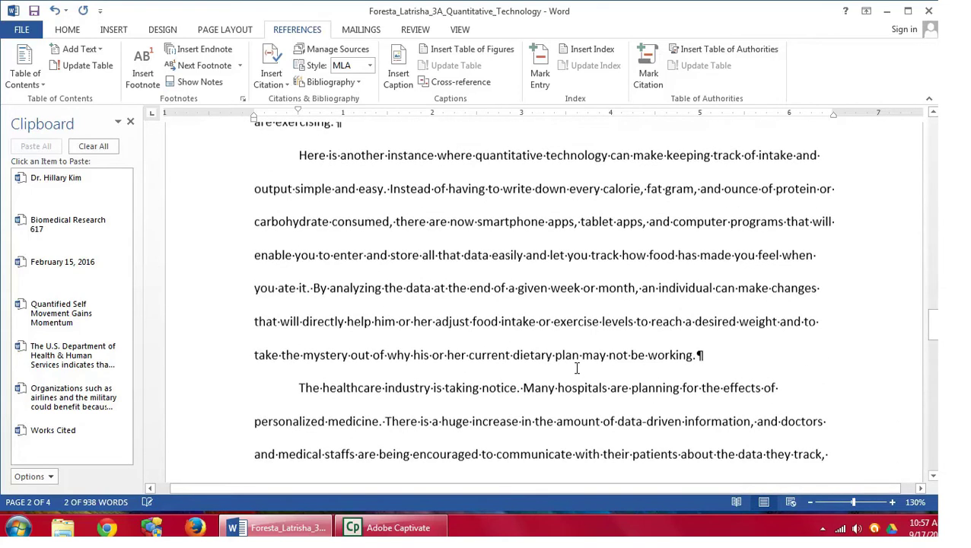
pyautogui.scroll(-15, 586, 371)
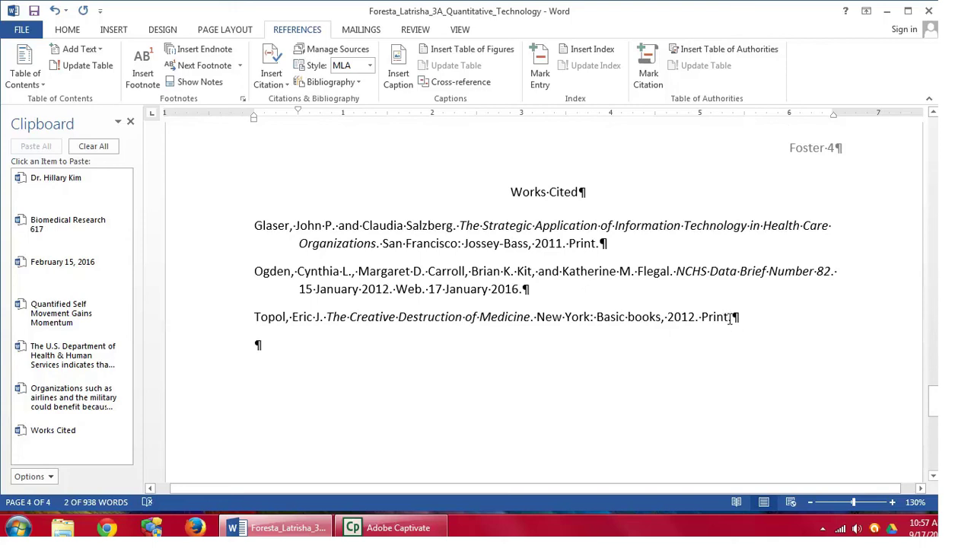
pyautogui.moveTo(725, 319); pyautogui.dragTo(259, 225)
pyautogui.moveTo(519, 292); pyautogui.dragTo(255, 223)
pyautogui.click(72, 32)
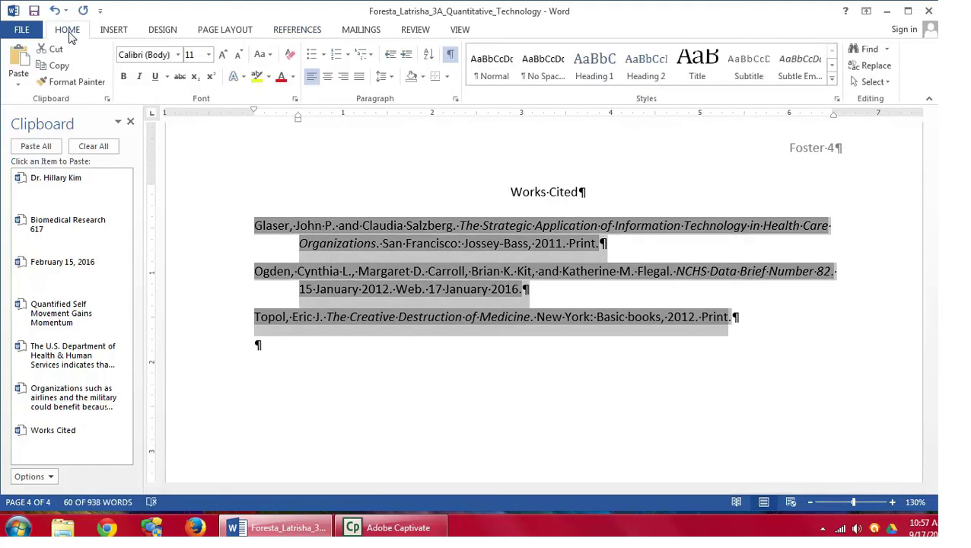
pyautogui.click(384, 77)
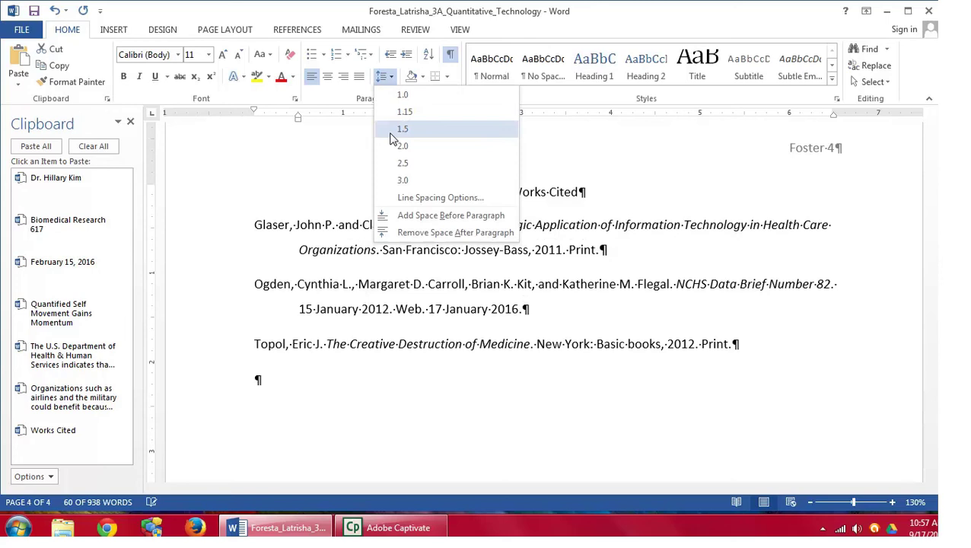
pyautogui.click(396, 147)
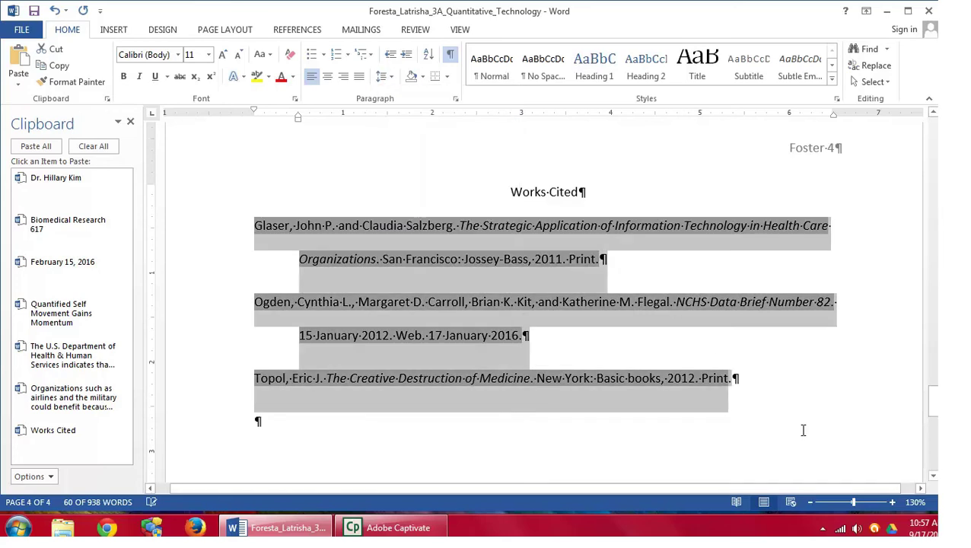
pyautogui.click(759, 413)
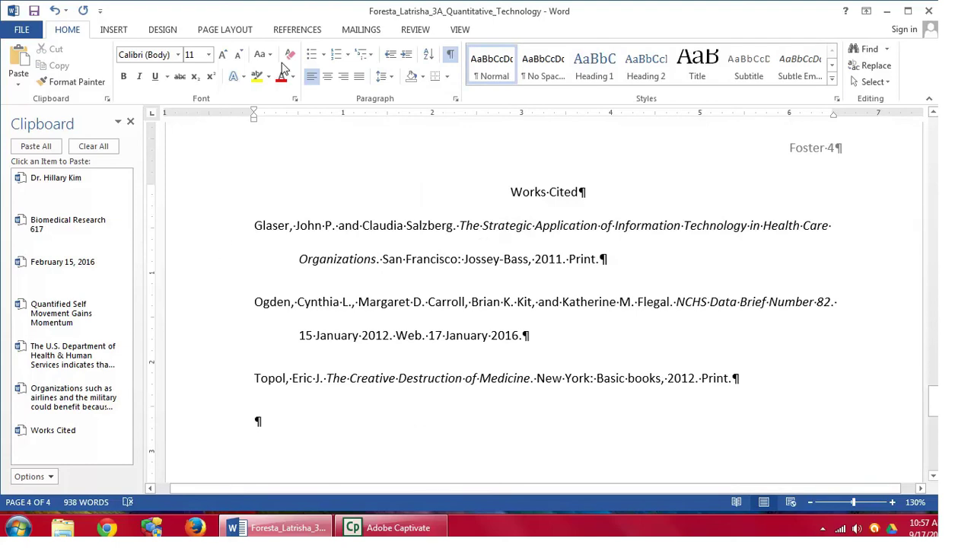
pyautogui.click(460, 32)
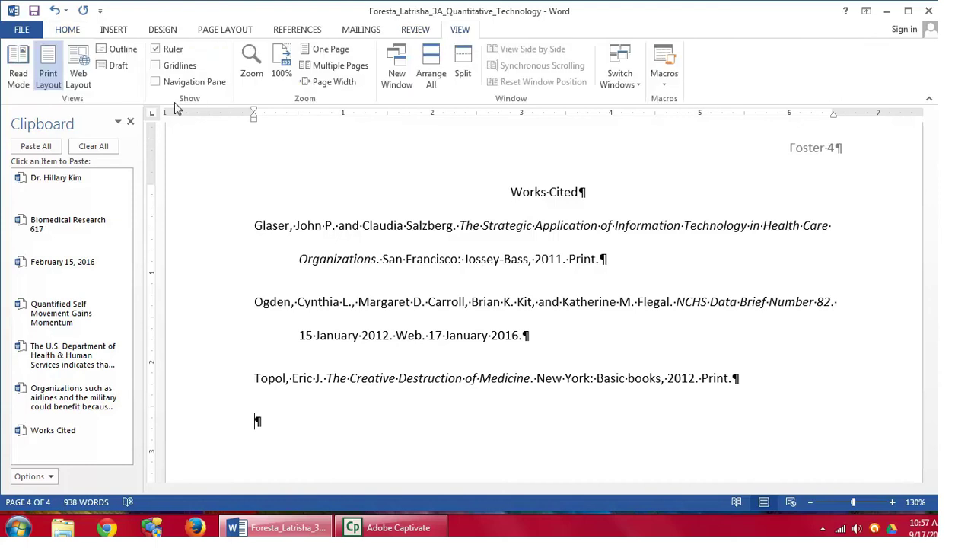
pyautogui.click(156, 84)
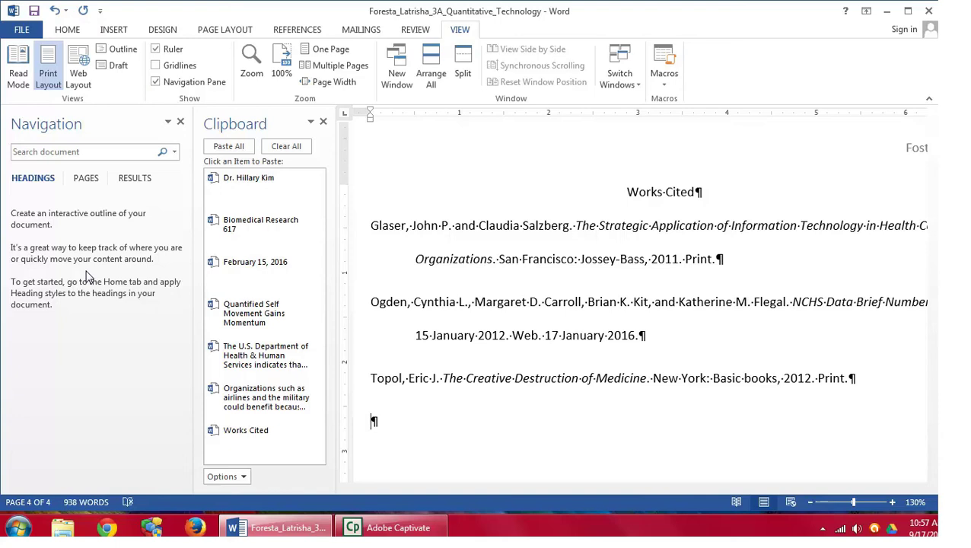
pyautogui.click(155, 83)
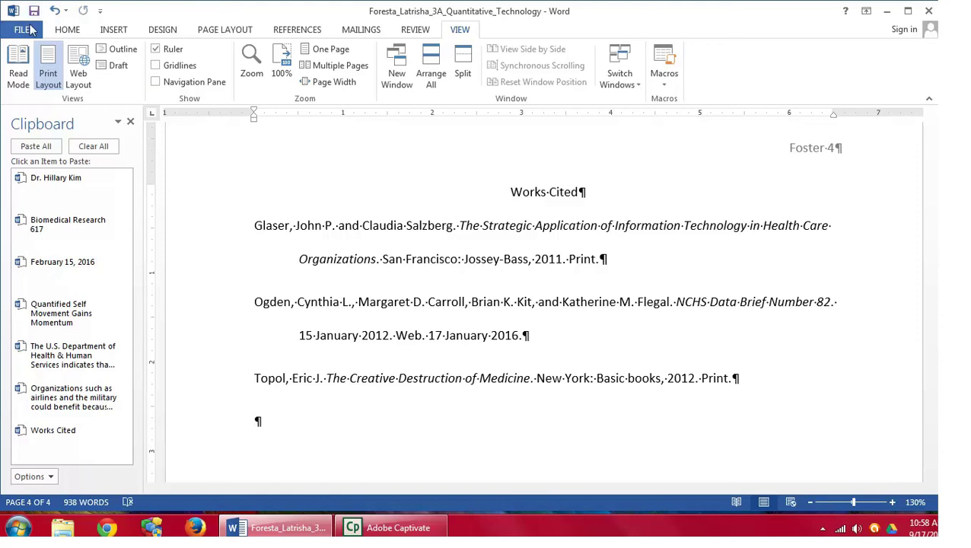
# Step: Set the document Title property to 'Quantified Self Movement Gains Momentum'
pyautogui.click(28, 30)
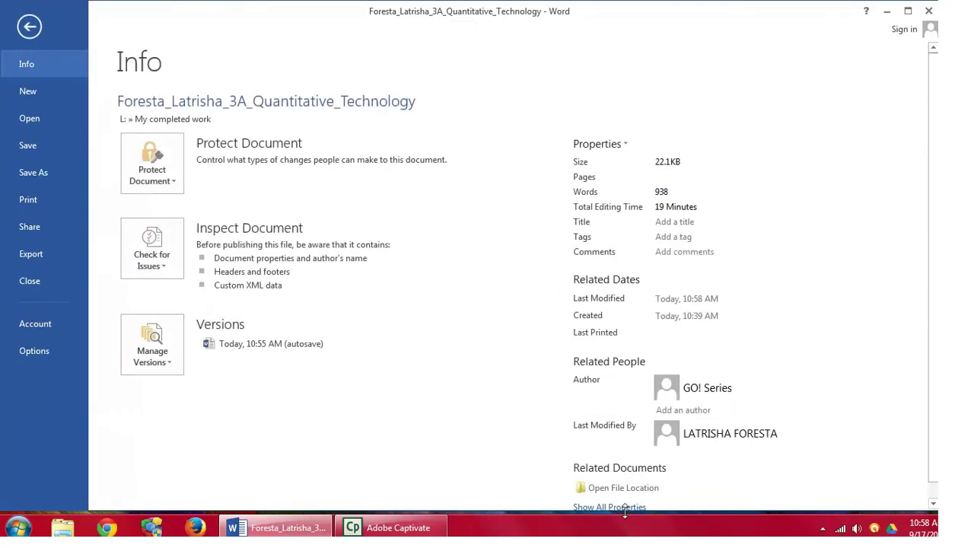
pyautogui.click(626, 506)
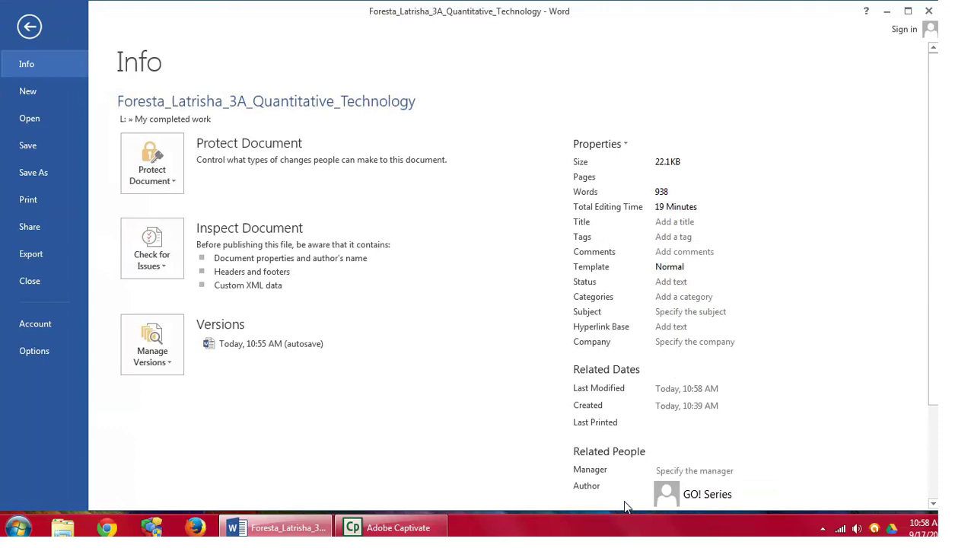
pyautogui.click(693, 220)
pyautogui.write('Quantified')
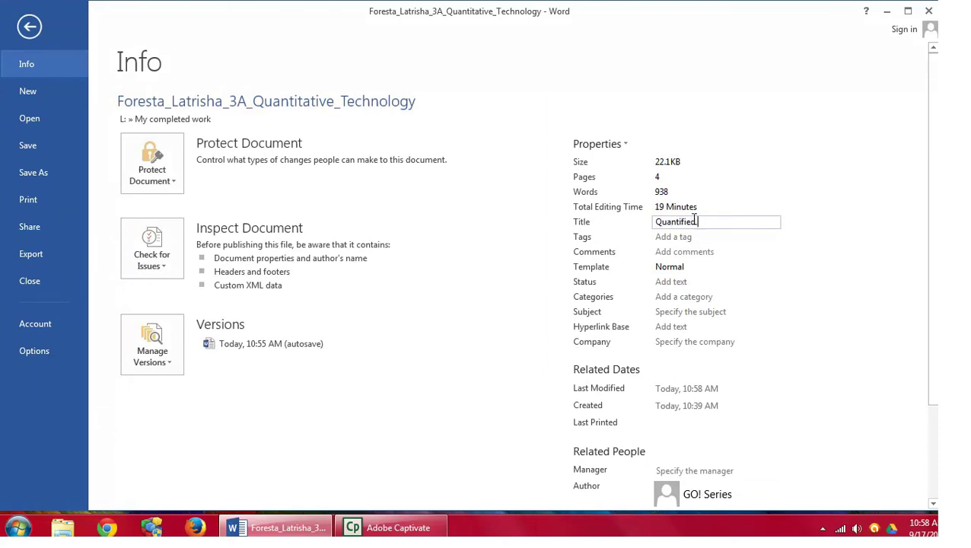
pyautogui.write(' Self Movement Gains Mom')
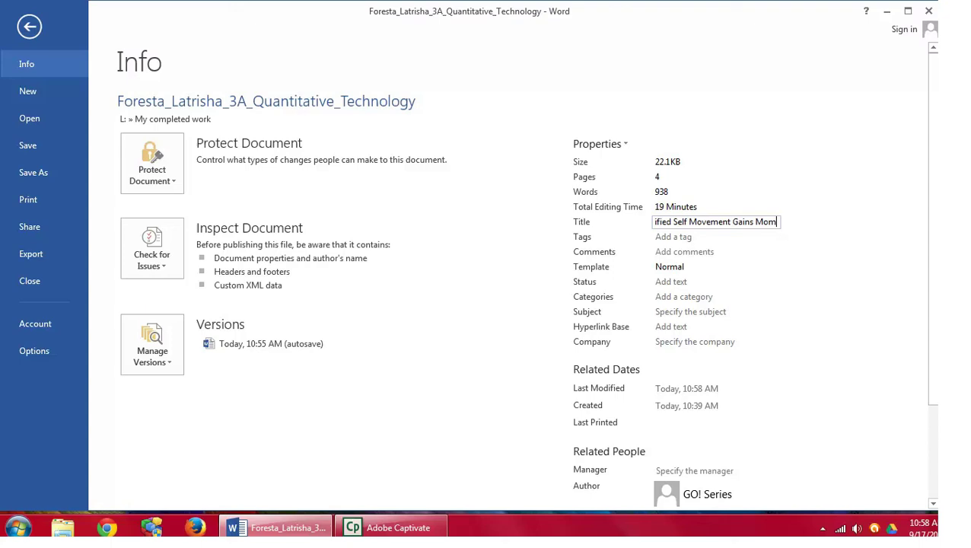
pyautogui.write('entum')
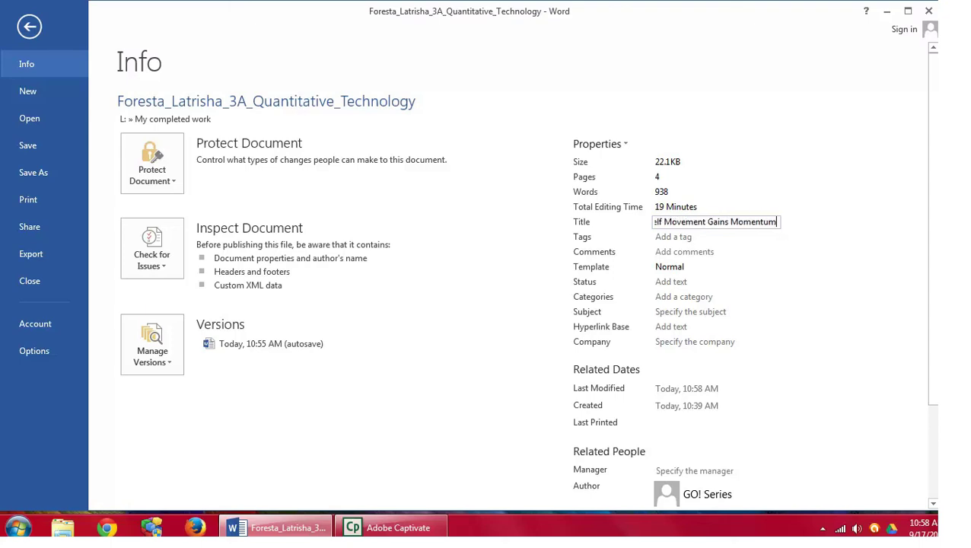
# Step: Enter the tags 'quantified self, physiologic monitoring, research paper'
pyautogui.press('Tab')
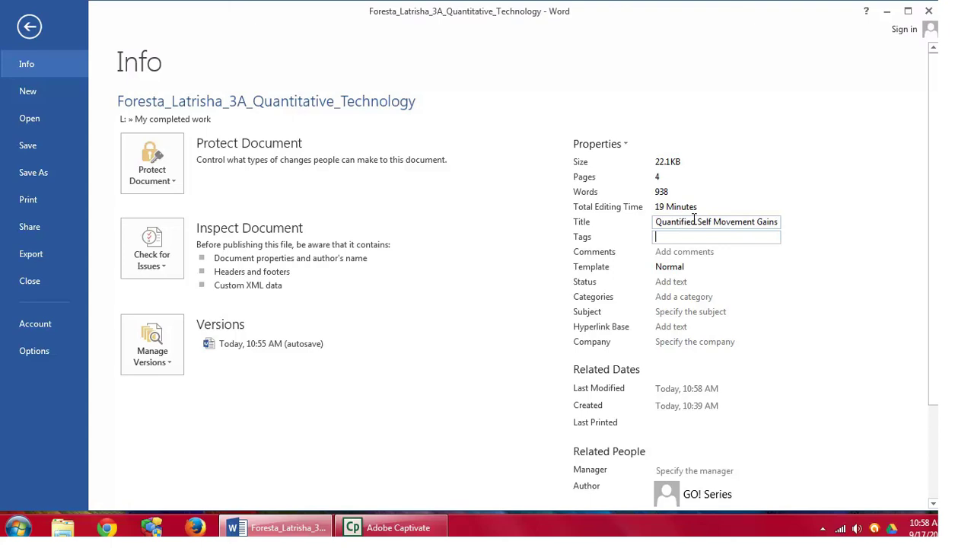
pyautogui.write('quantified self, physiologic')
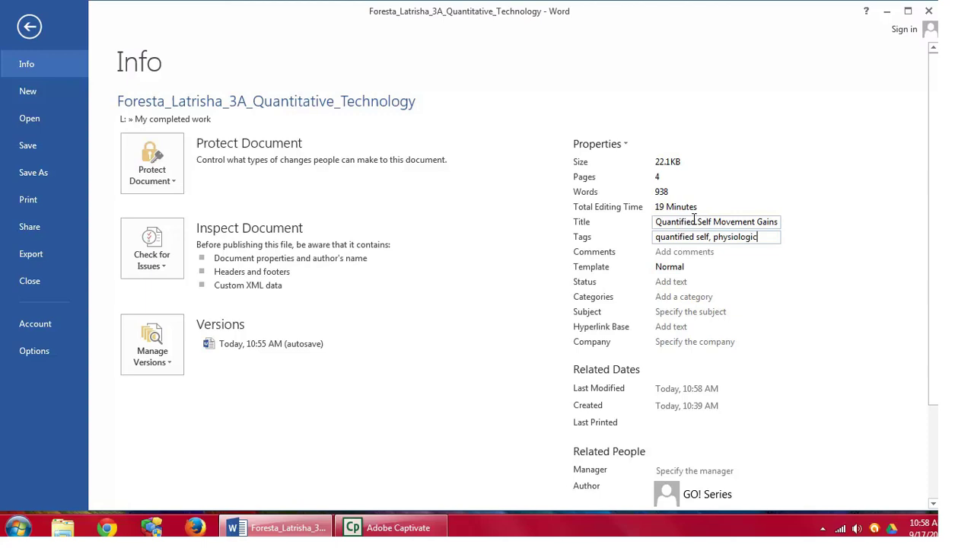
pyautogui.write(' moitoring')
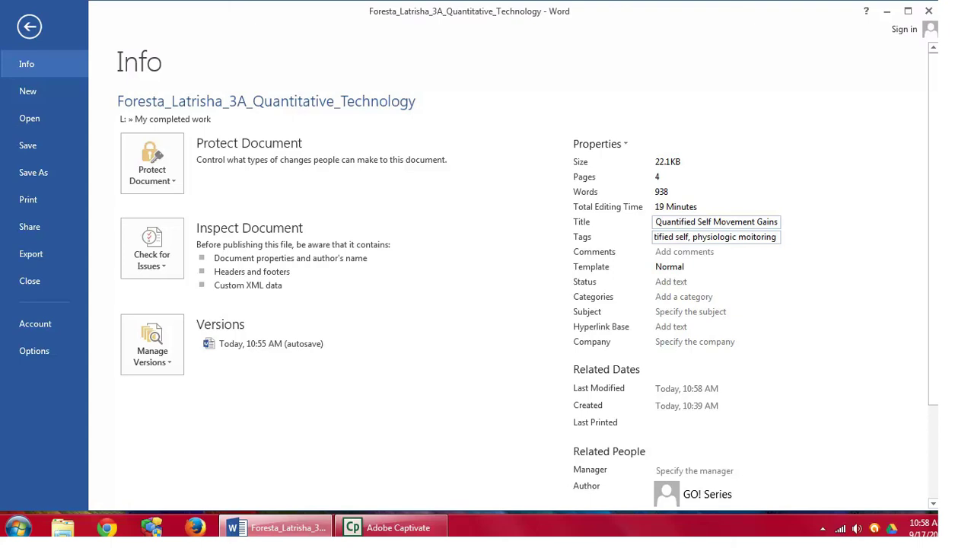
pyautogui.press('Left')
pyautogui.press('Left')
pyautogui.press('Left')
pyautogui.press('Left')
pyautogui.press('End')
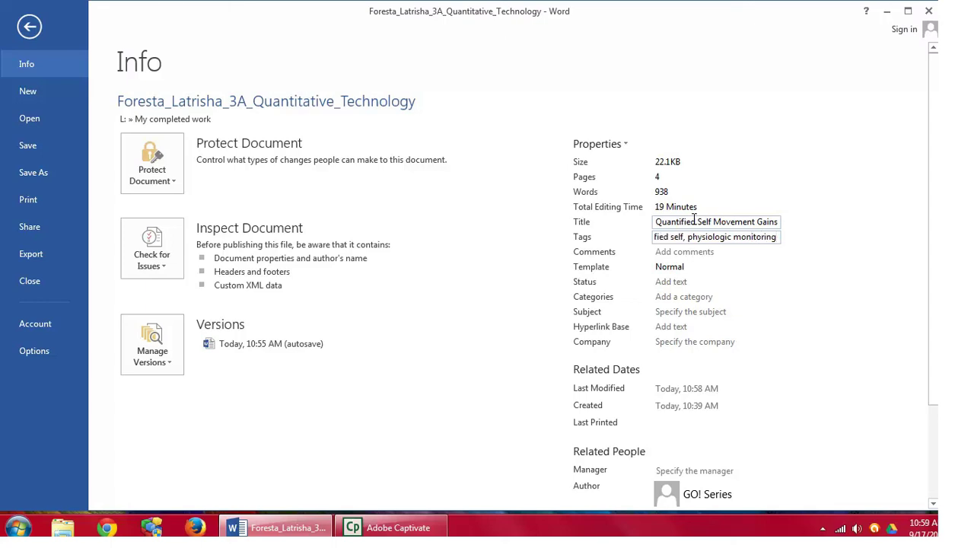
pyautogui.write(',')
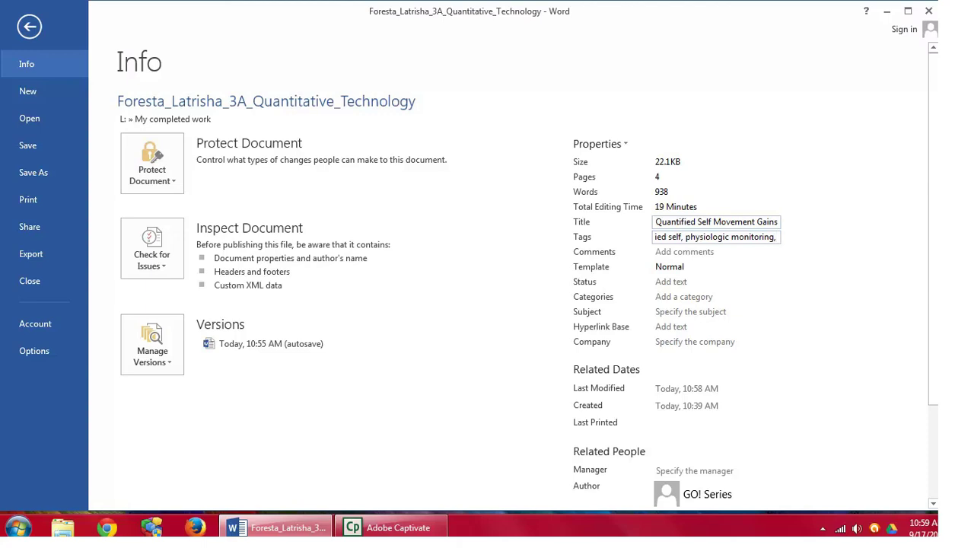
pyautogui.write(' resea')
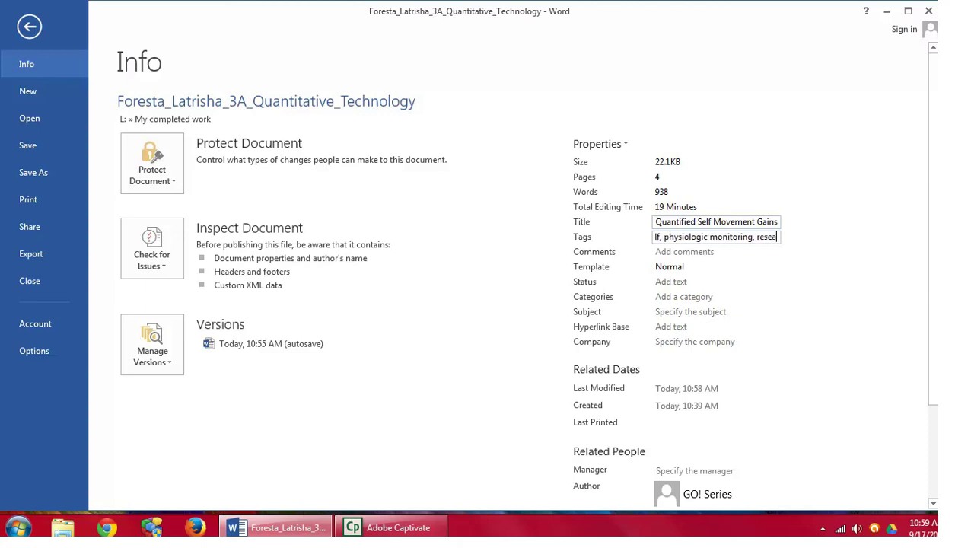
pyautogui.write('rch paper')
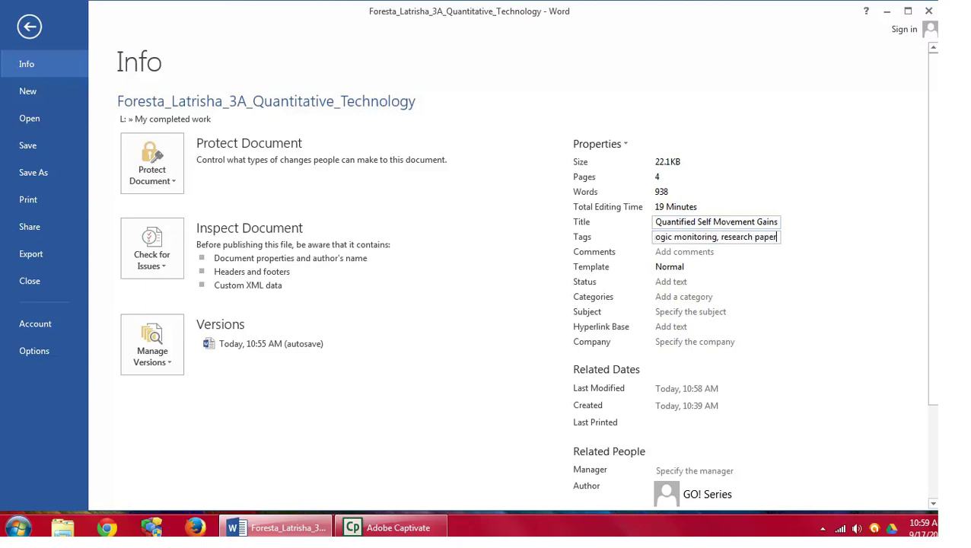
# Step: Enter the comment 'Draft copy of a research report that will be distributed to class members'
pyautogui.press('Tab')
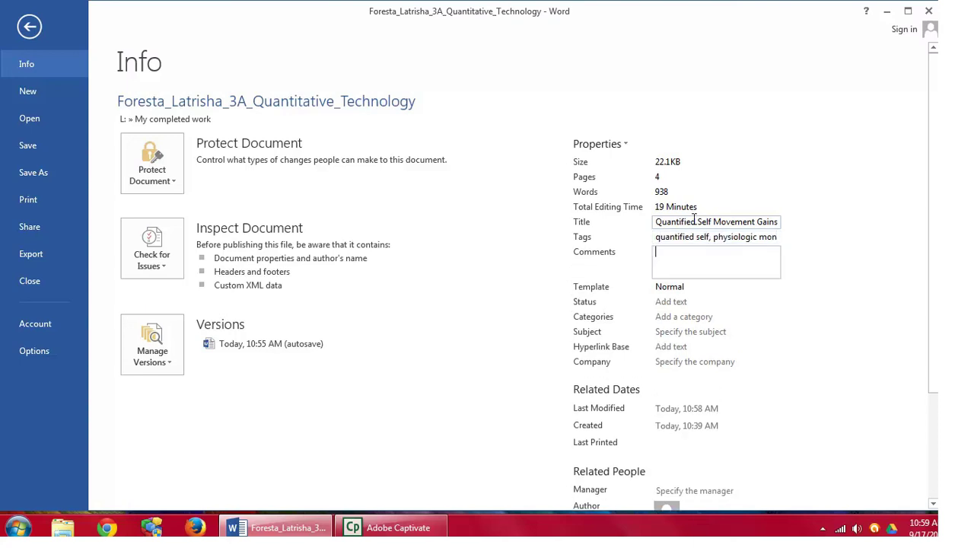
pyautogui.write('Draft copy of a research paper')
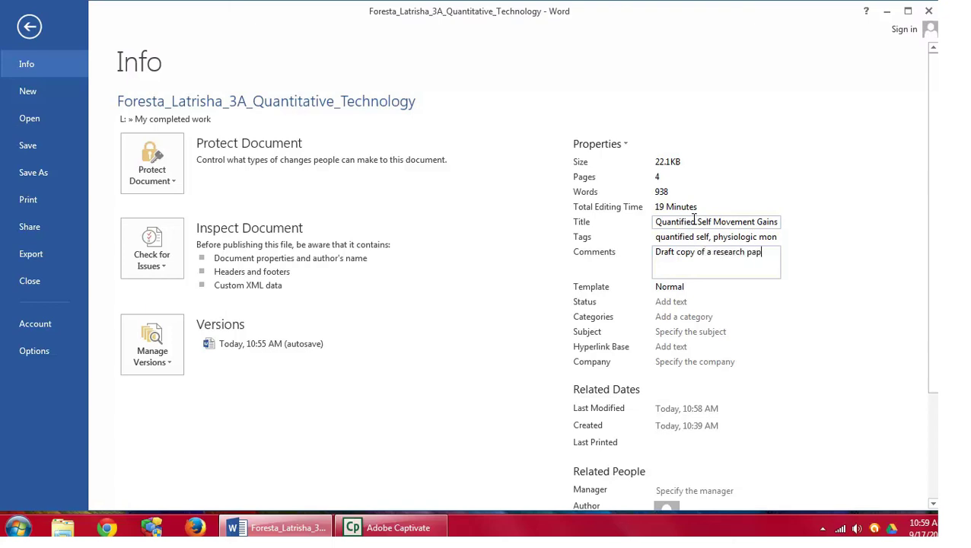
pyautogui.press('BackSpace')
pyautogui.press('BackSpace')
pyautogui.press('BackSpace')
pyautogui.press('BackSpace')
pyautogui.press('BackSpace')
pyautogui.write('report that will be distribute')
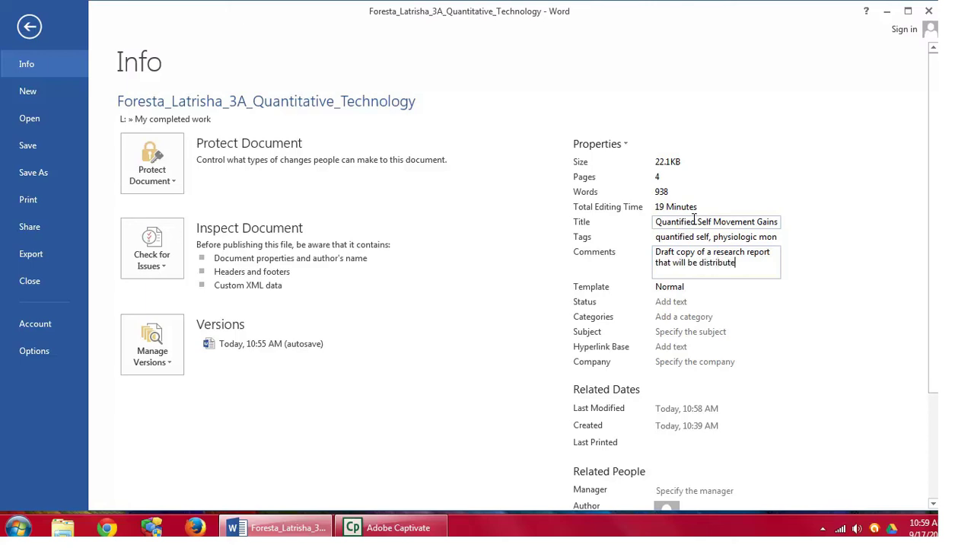
pyautogui.write('d to the c')
pyautogui.press('BackSpace')
pyautogui.press('BackSpace')
pyautogui.press('BackSpace')
pyautogui.press('BackSpace')
pyautogui.press('BackSpace')
pyautogui.write('class members')
# Step: Set Subject to 'CRN' and Company to 'University Medical Center'
pyautogui.click(664, 333)
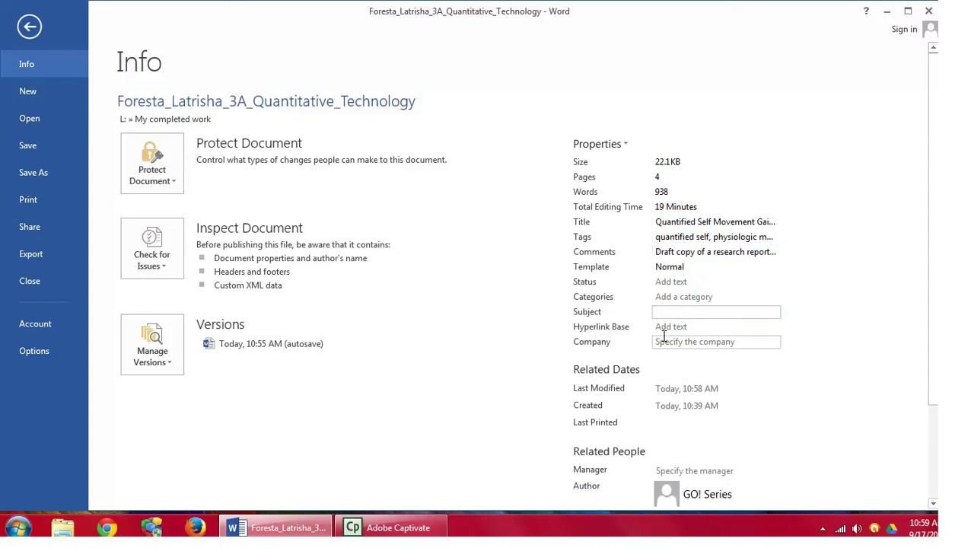
pyautogui.write('CRN')
pyautogui.click(672, 344)
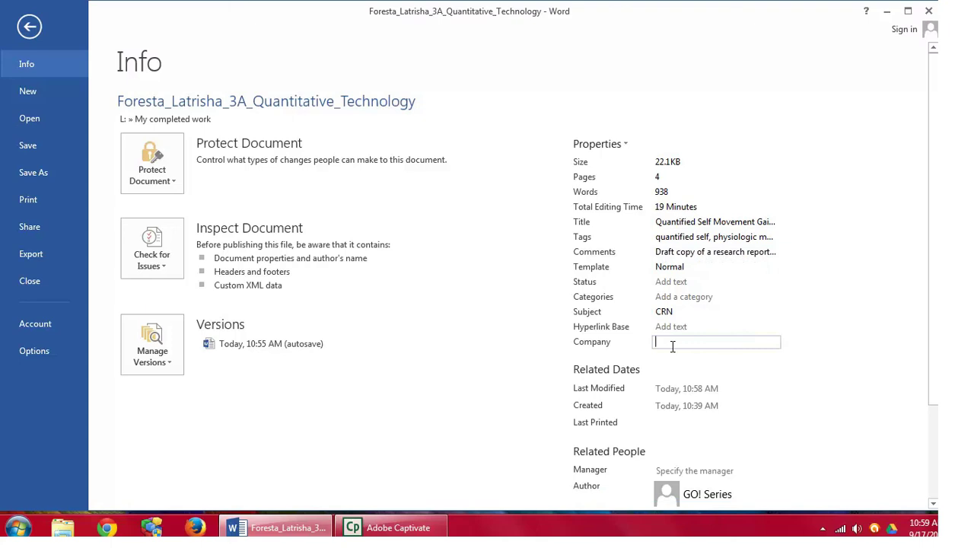
pyautogui.write('University Medical Center')
# Step: Enter the managers' names and remove GO! Series as the author
pyautogui.click(669, 468)
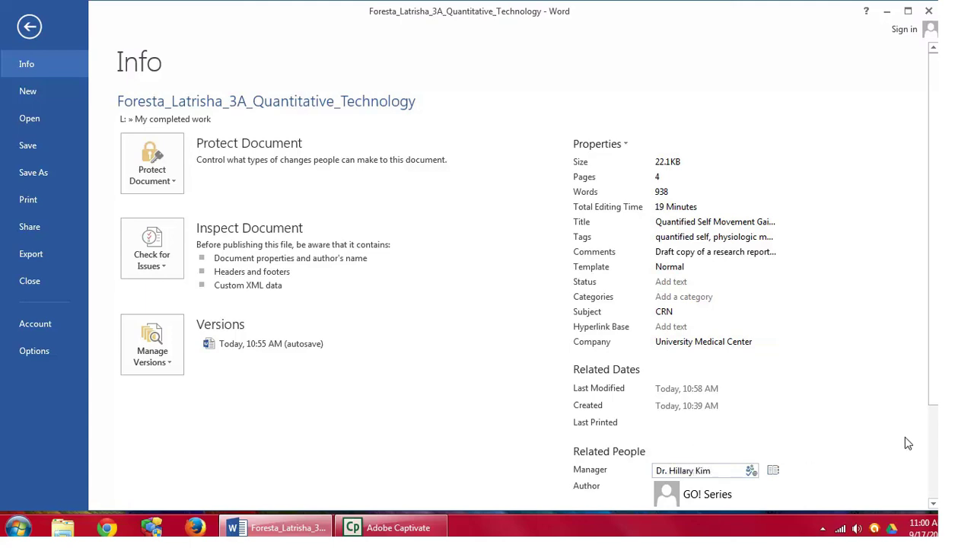
pyautogui.moveTo(928, 392); pyautogui.dragTo(930, 502)
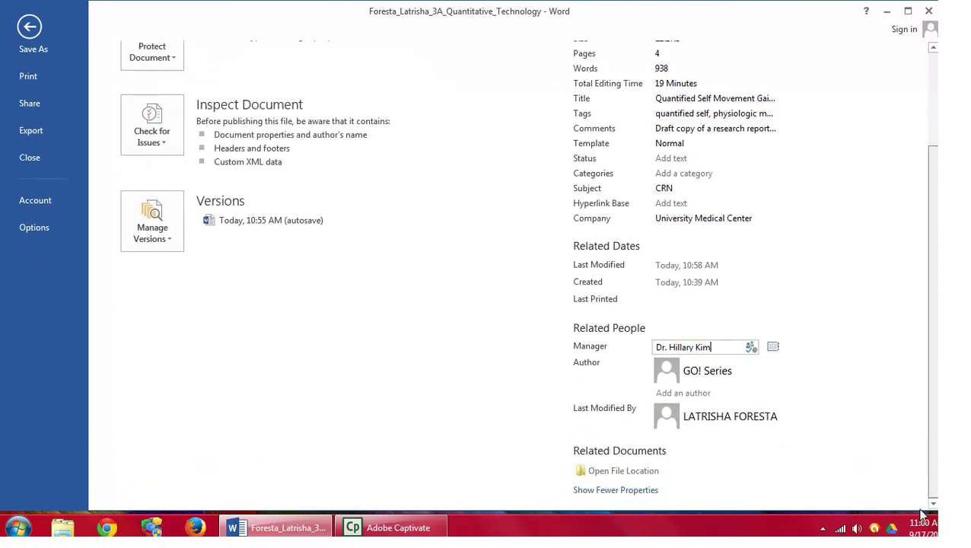
pyautogui.rightClick(695, 374)
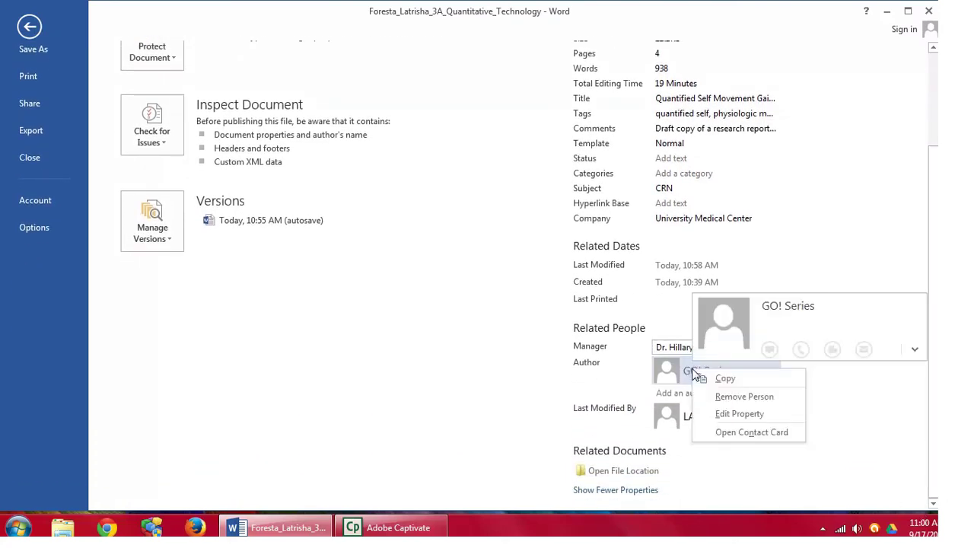
pyautogui.click(719, 398)
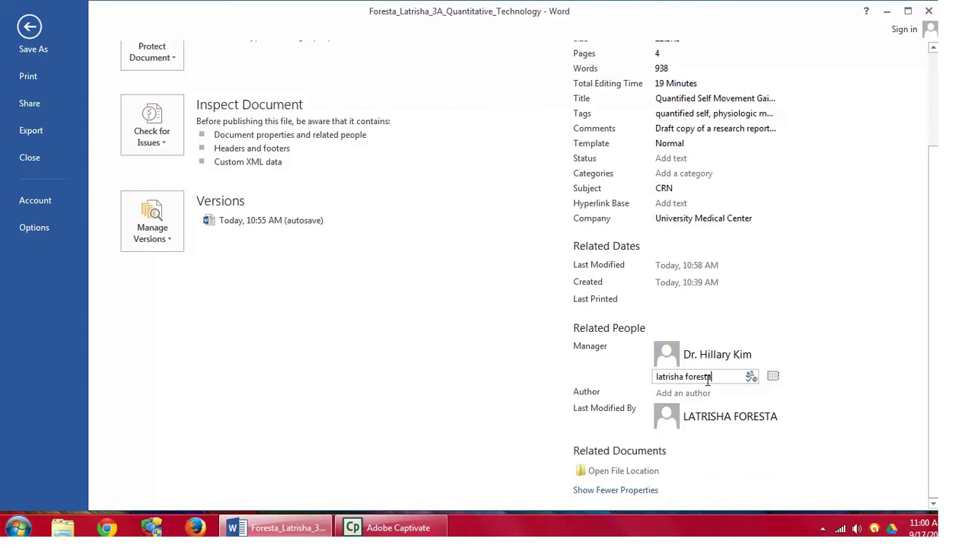
pyautogui.click(815, 440)
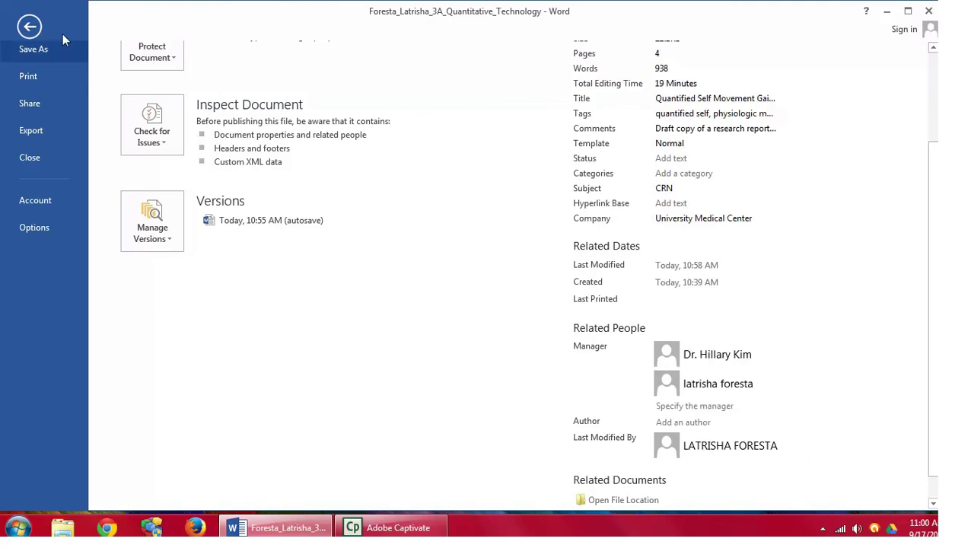
# Step: Save the research paper from the backstage view, then close the document
pyautogui.scroll(3, 439, 278)
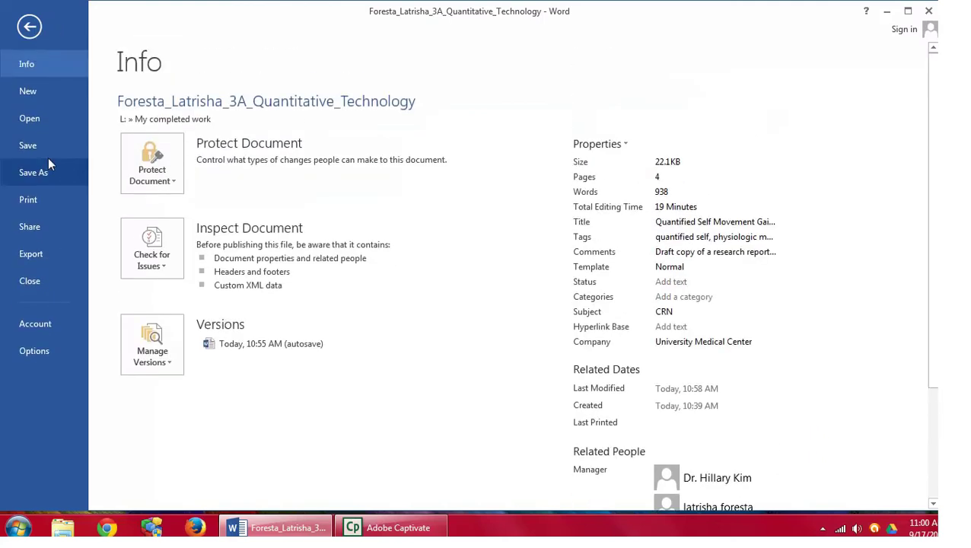
pyautogui.click(38, 148)
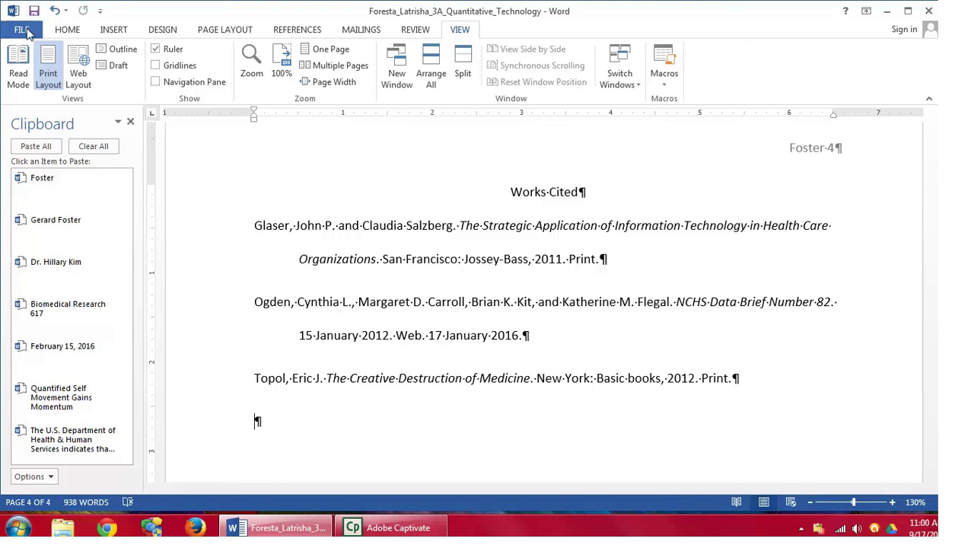
pyautogui.click(23, 32)
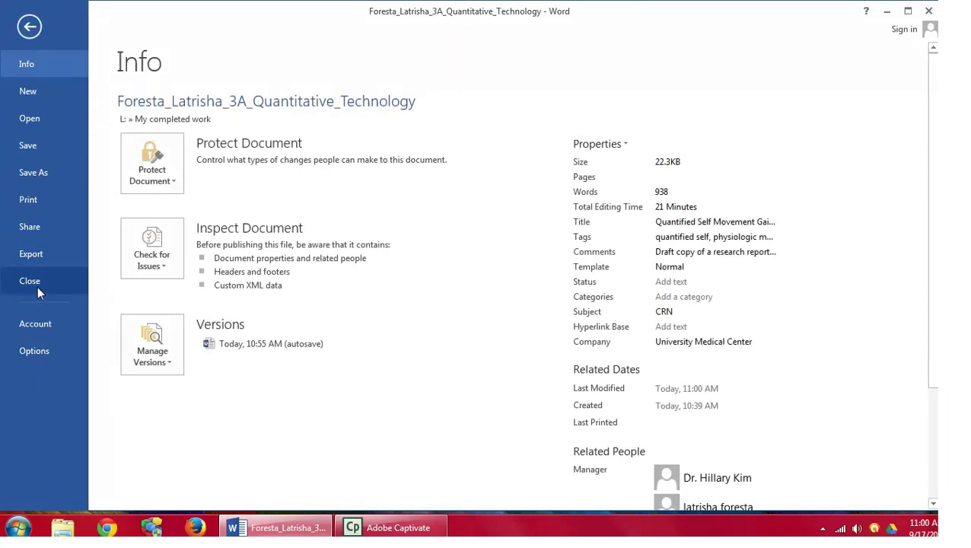
pyautogui.press('Escape')
# Step: Open w03A_PDF from PUBLIC (L:) > Student Data Files > Student Data Files > w03_student_data_files
pyautogui.click(18, 30)
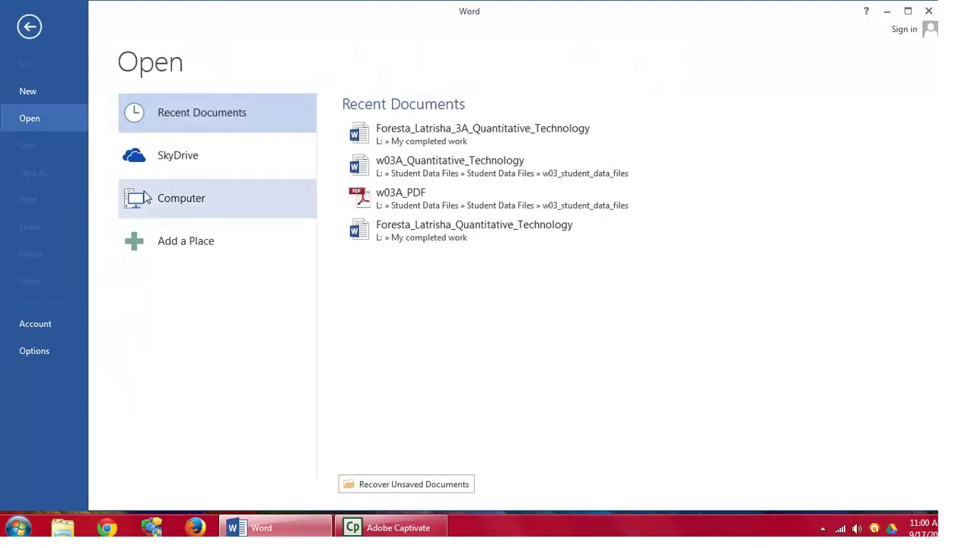
pyautogui.click(149, 195)
pyautogui.click(379, 293)
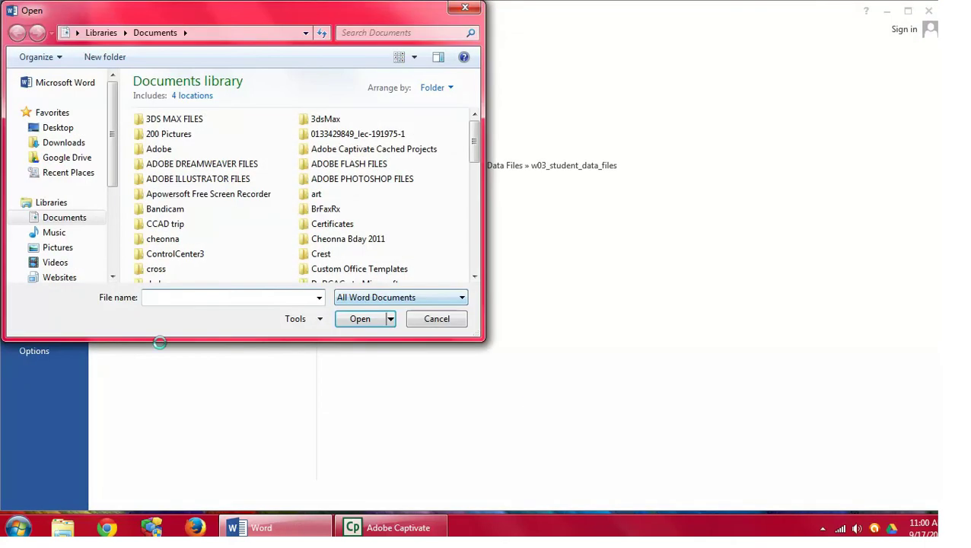
pyautogui.moveTo(116, 155); pyautogui.dragTo(126, 238)
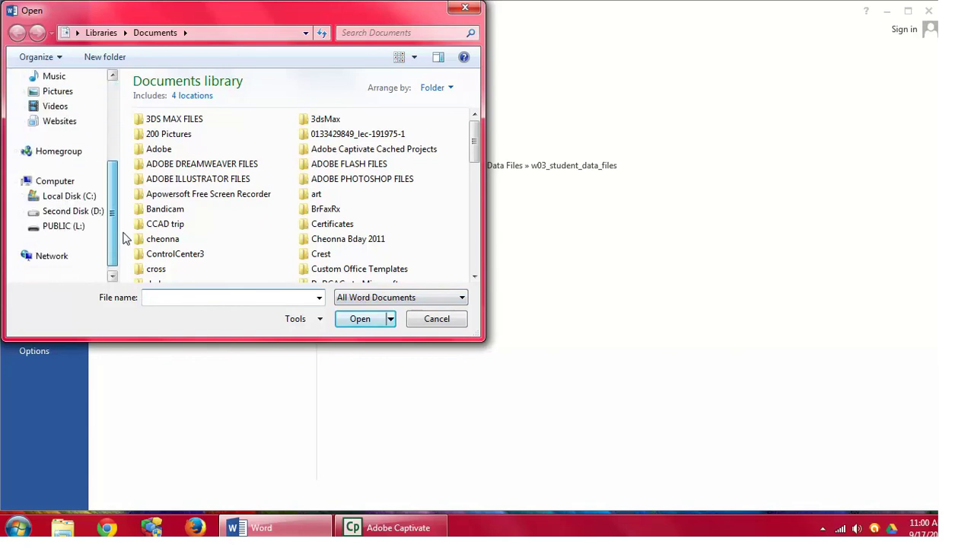
pyautogui.click(53, 226)
pyautogui.doubleClick(196, 132)
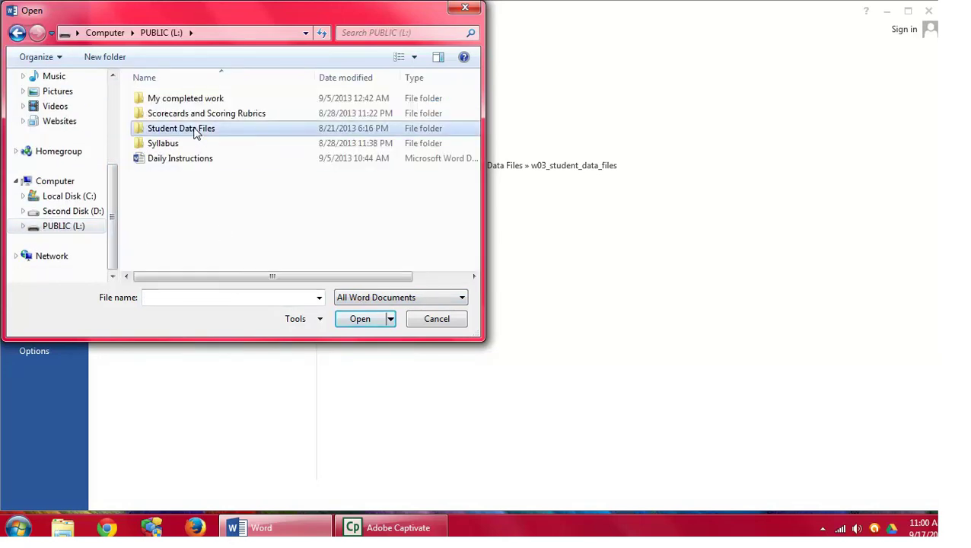
pyautogui.doubleClick(193, 98)
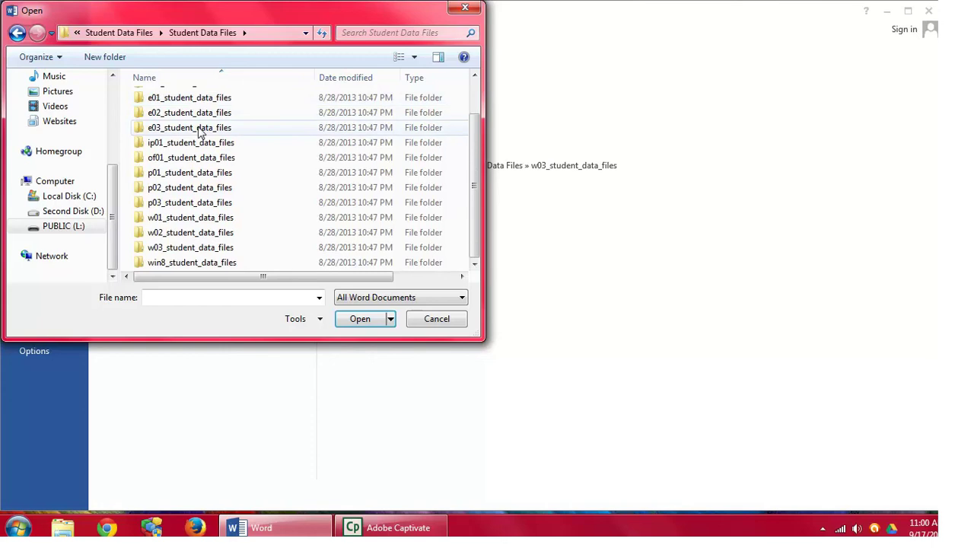
pyautogui.doubleClick(195, 260)
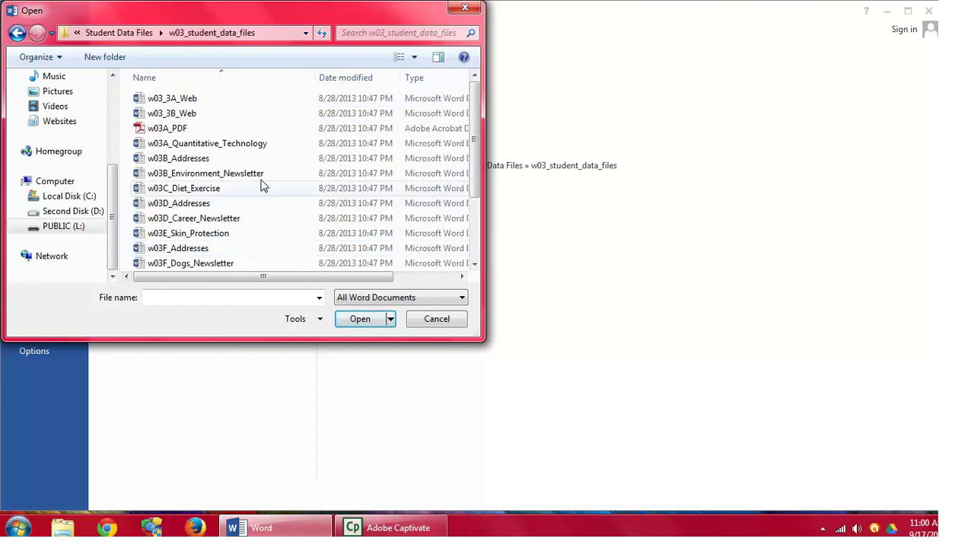
pyautogui.click(161, 131)
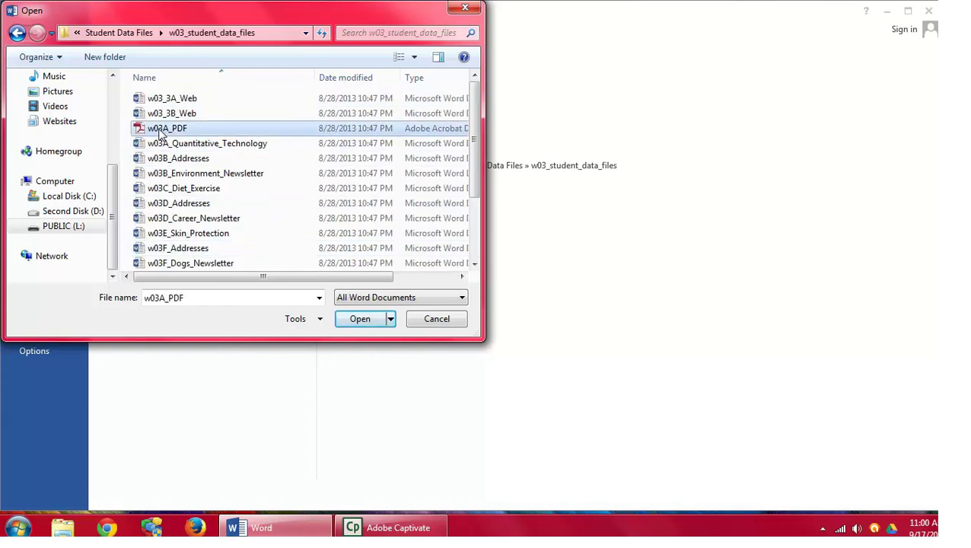
pyautogui.click(362, 320)
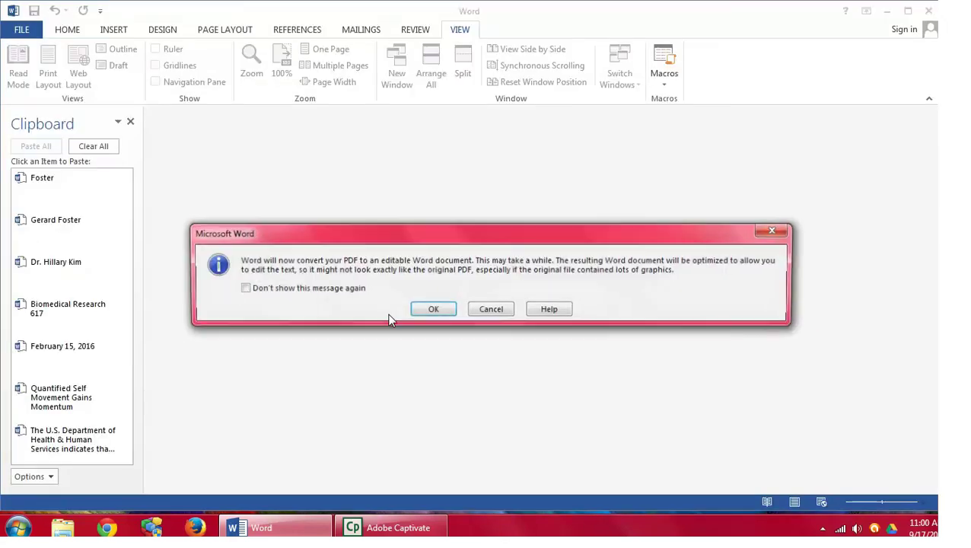
# Step: Accept the PDF conversion, then change 'Volume 1,' to 'Volume 3,' in the subtitle
pyautogui.click(435, 309)
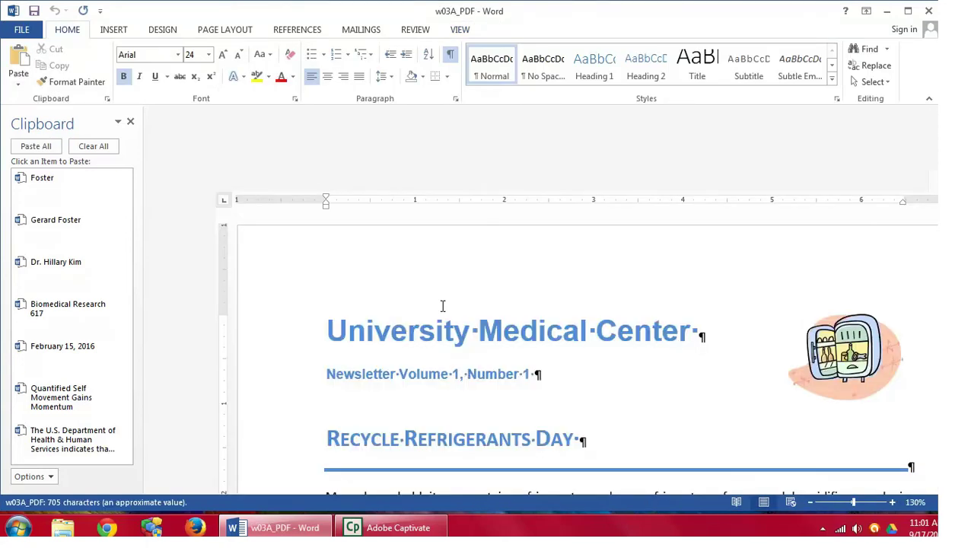
pyautogui.scroll(-3, 426, 297)
pyautogui.click(455, 246)
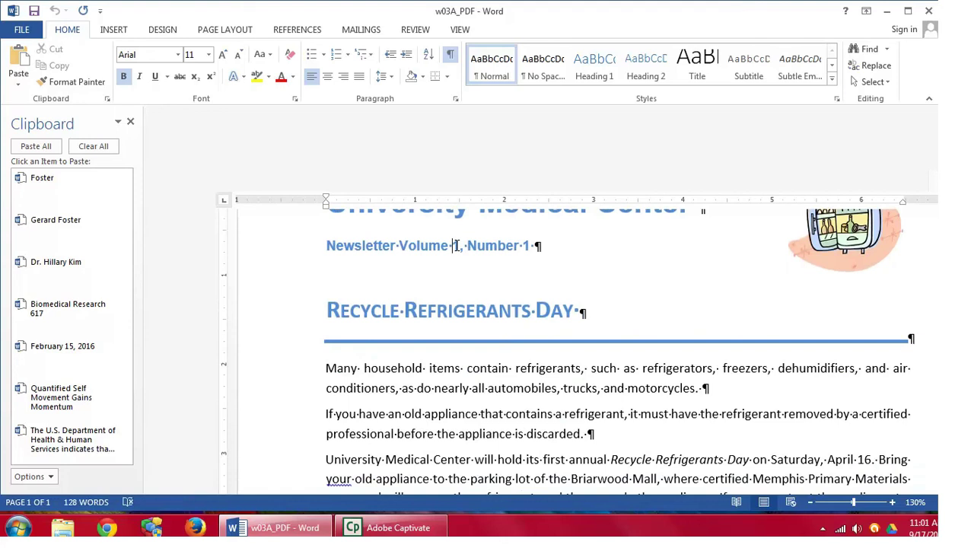
pyautogui.press('Delete')
pyautogui.press('Delete')
pyautogui.press('Delete')
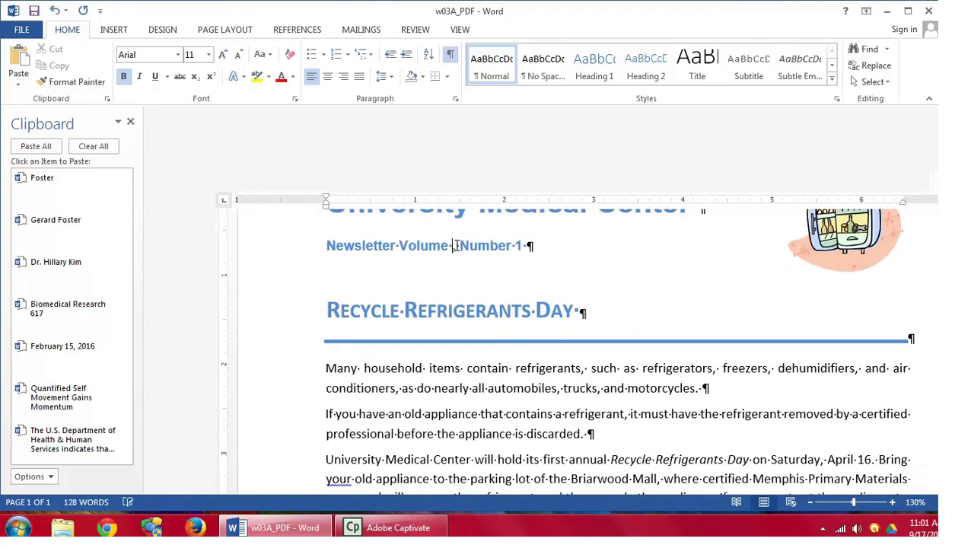
pyautogui.write('3,')
pyautogui.scroll(-8, 472, 228)
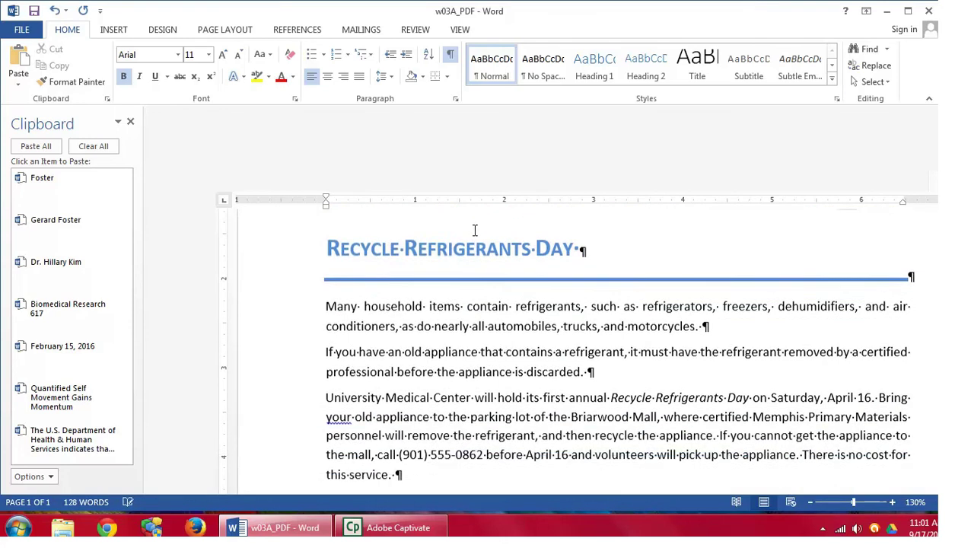
pyautogui.scroll(8, 480, 236)
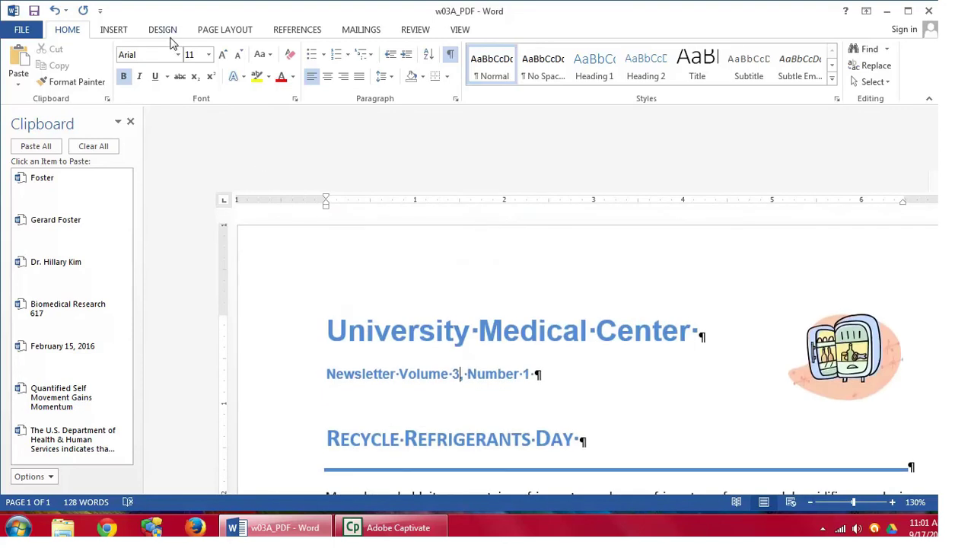
# Step: Briefly enter and leave footer editing, then close the Clipboard pane
pyautogui.click(124, 31)
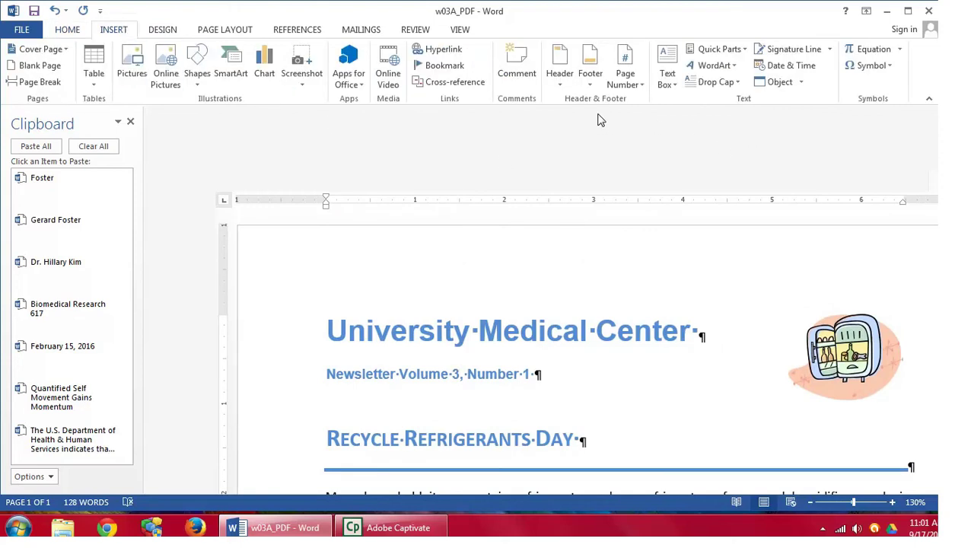
pyautogui.click(592, 90)
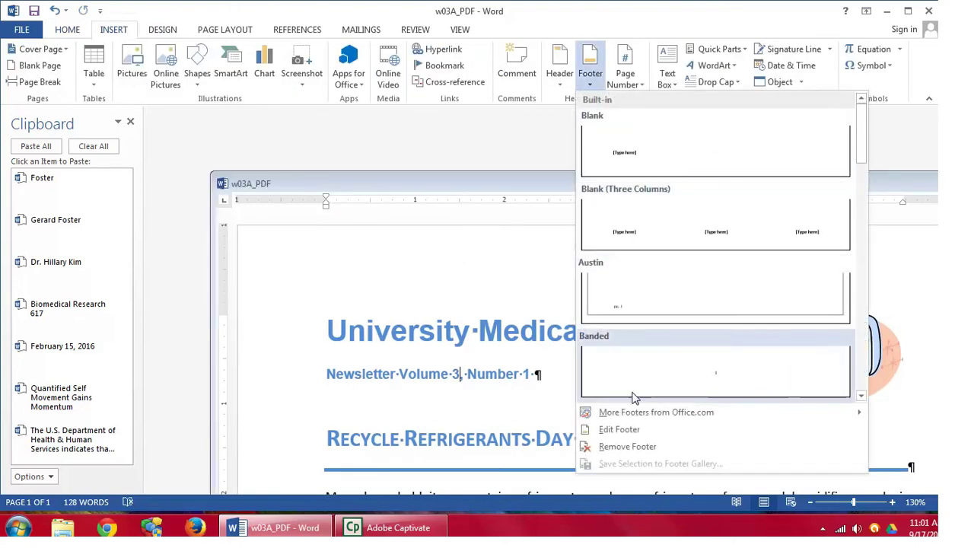
pyautogui.click(638, 430)
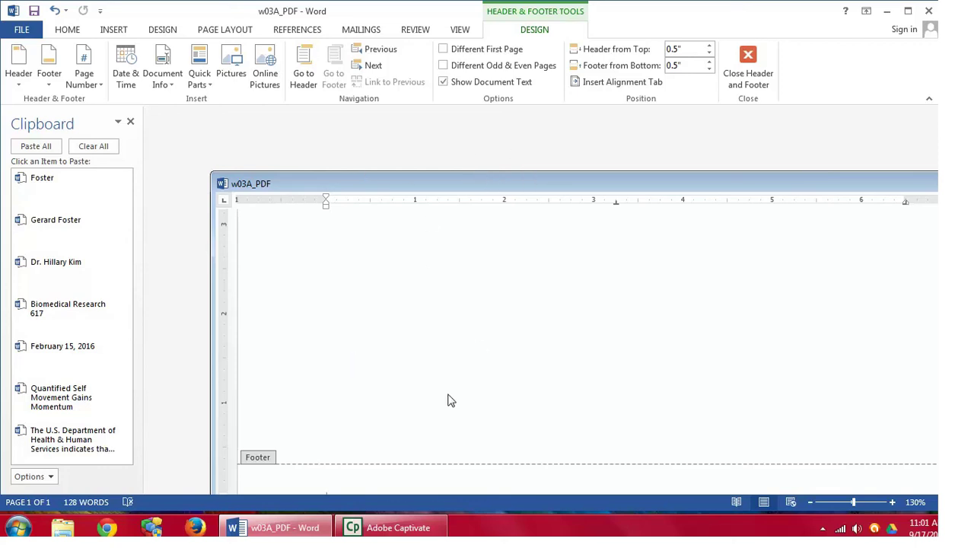
pyautogui.click(755, 55)
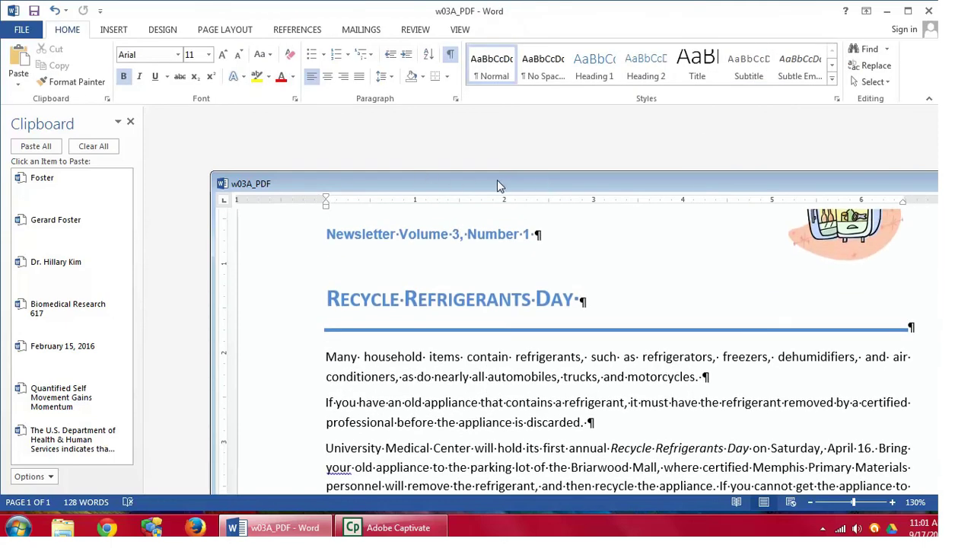
pyautogui.scroll(-4, 495, 179)
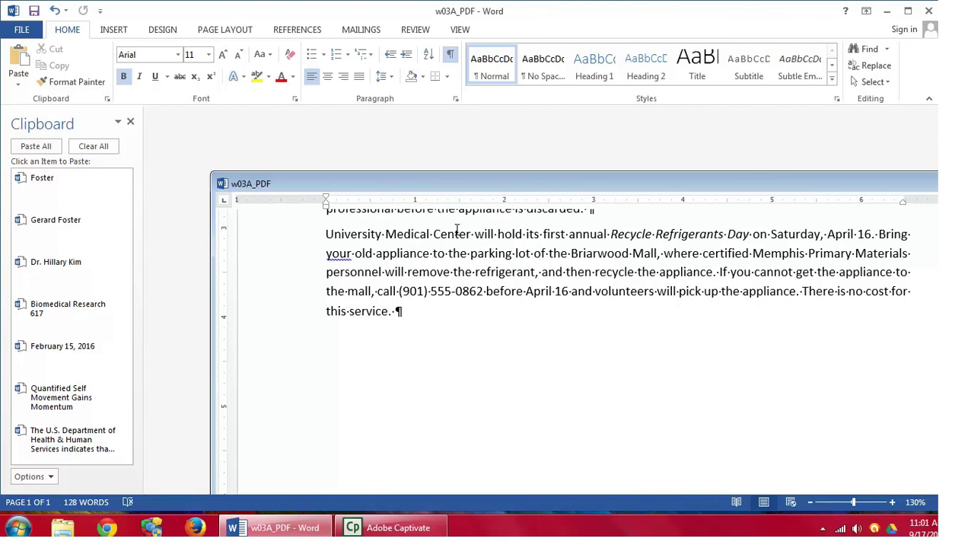
pyautogui.click(130, 121)
pyautogui.scroll(3, 448, 297)
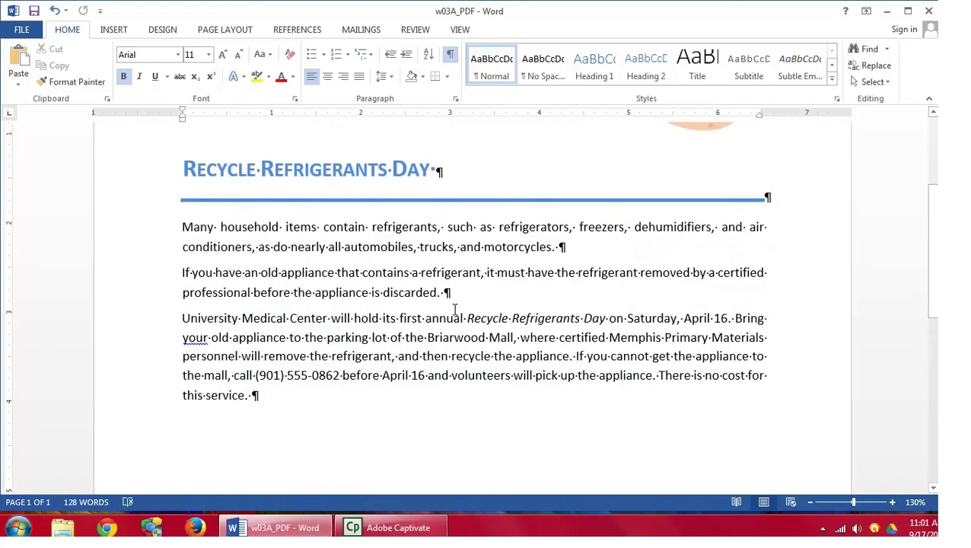
pyautogui.scroll(-2, 455, 308)
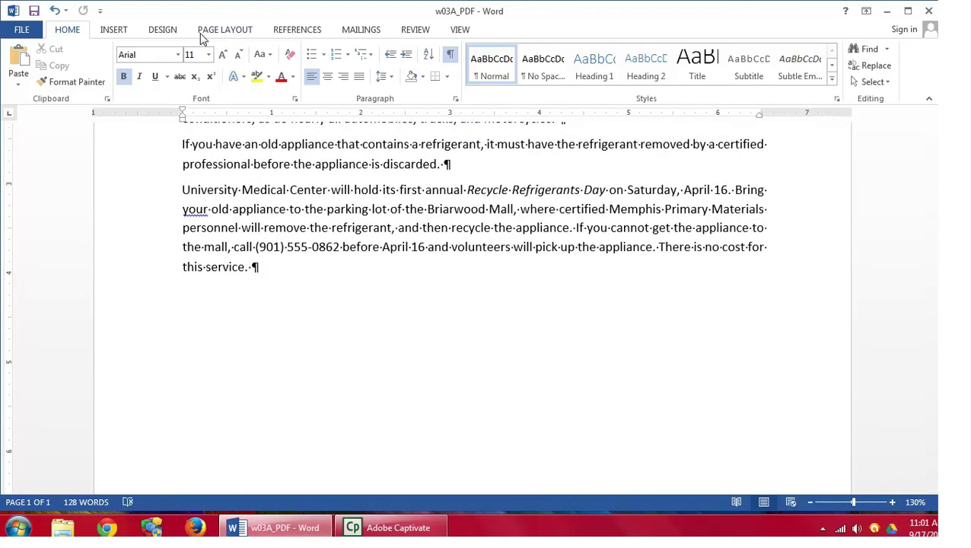
# Step: Use Edit Footer to type the student's name plus _3A_Pdf_Reflow, then close the footer
pyautogui.click(123, 31)
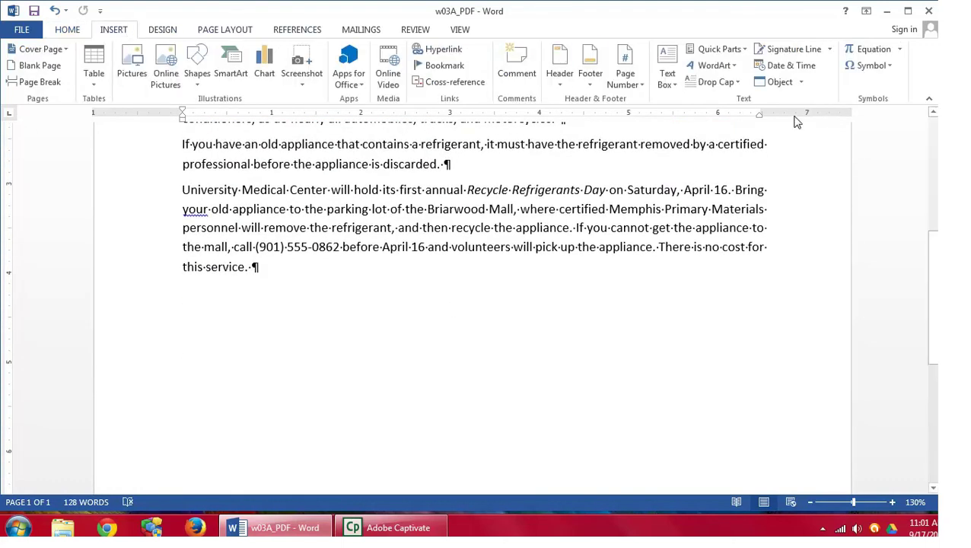
pyautogui.click(590, 84)
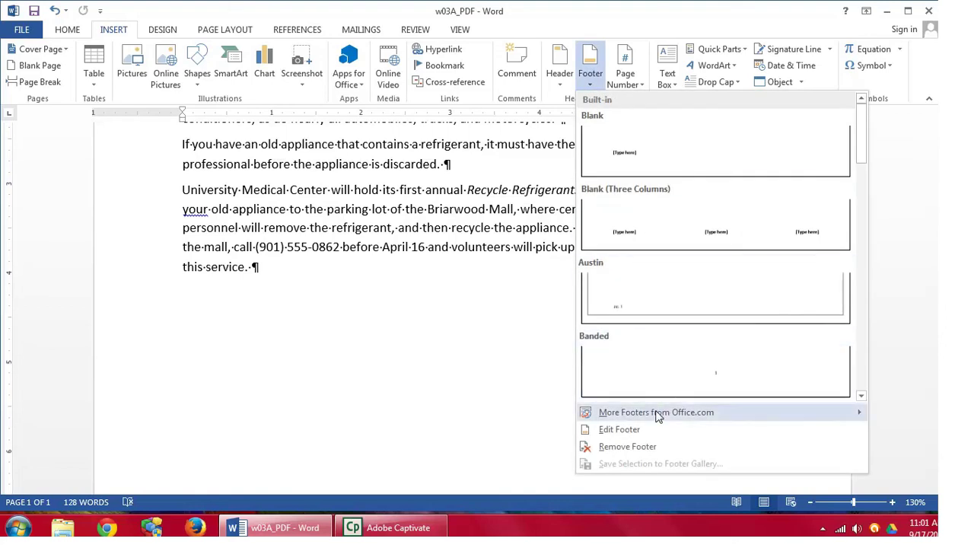
pyautogui.click(624, 430)
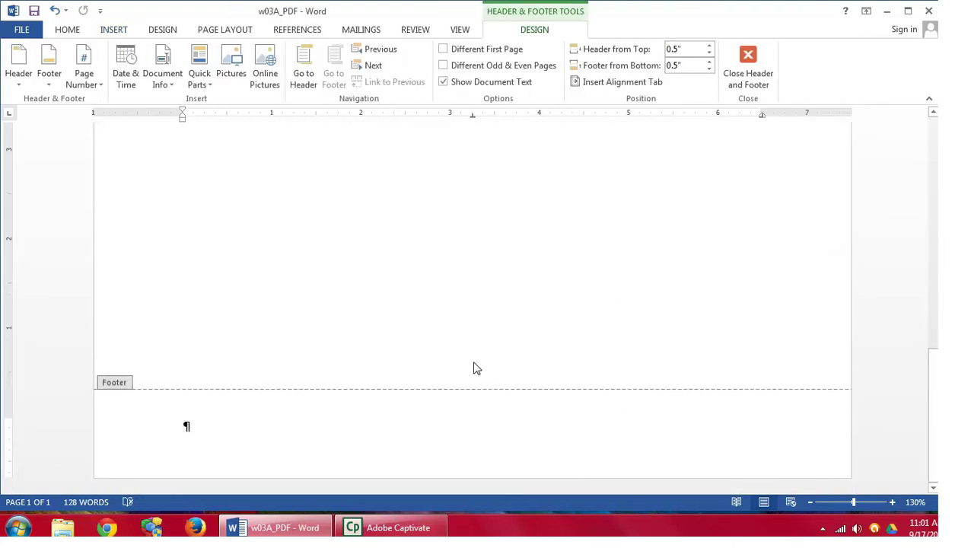
pyautogui.write('Fore')
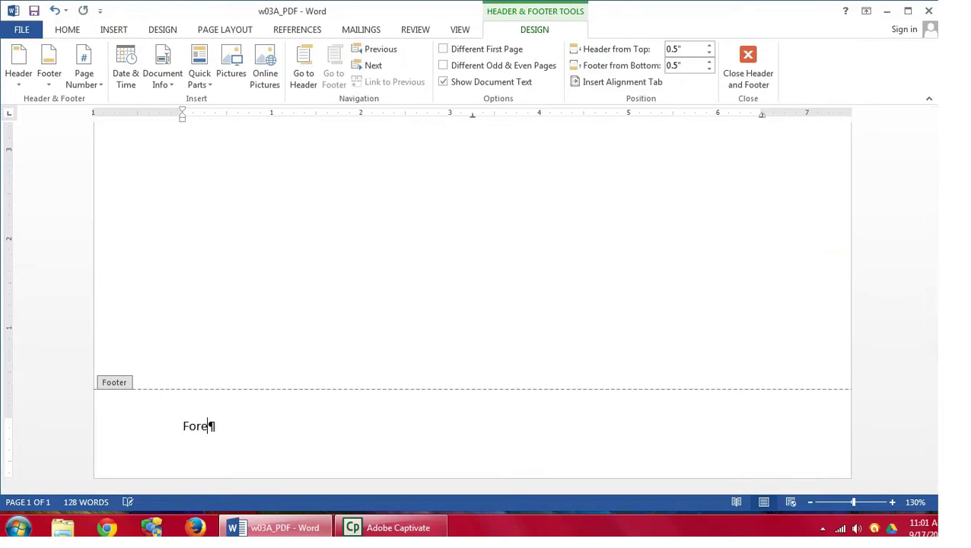
pyautogui.write('sta_Latrisha_')
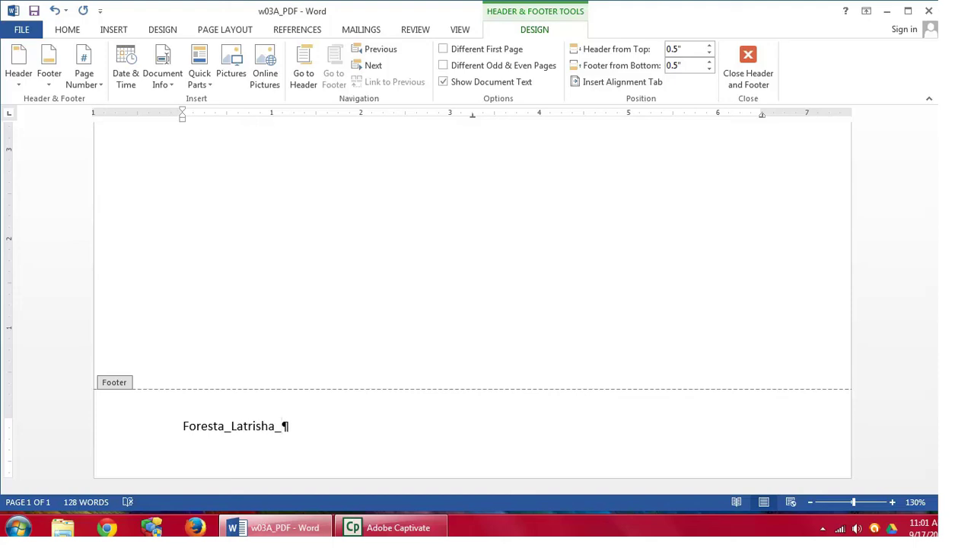
pyautogui.write('3A_Pdf_Reflow')
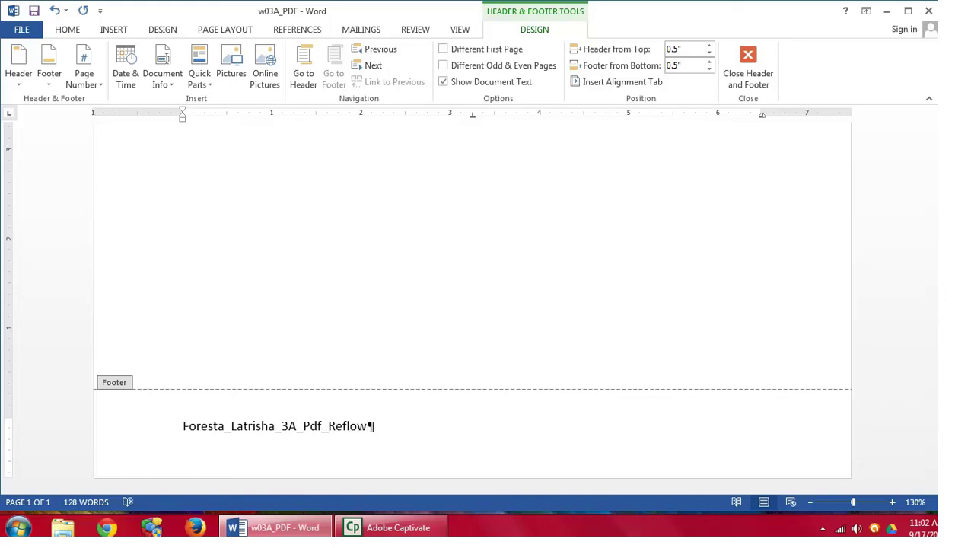
pyautogui.click(748, 60)
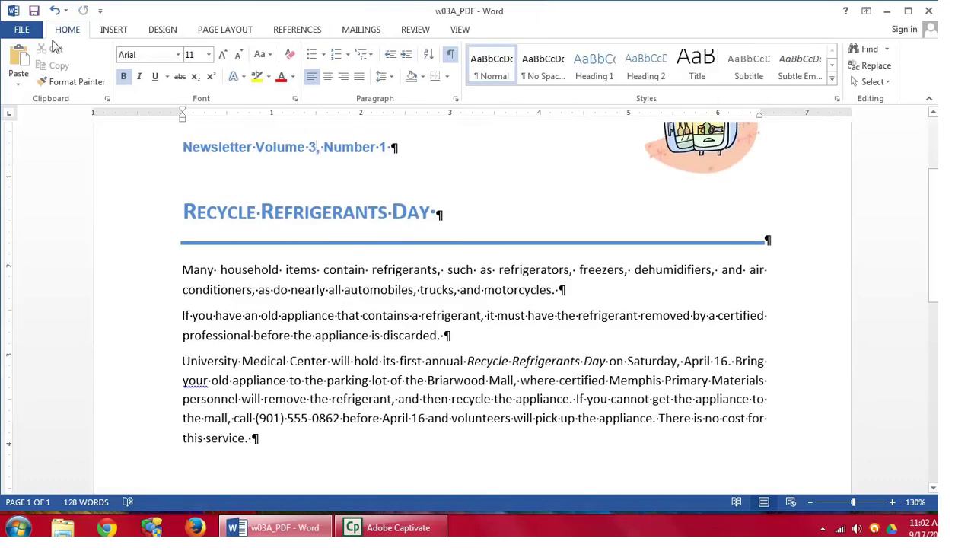
# Step: Save as PDF in PUBLIC (L:) > My completed work, replacing the existing 3A_PDF_Reflow file
pyautogui.click(27, 29)
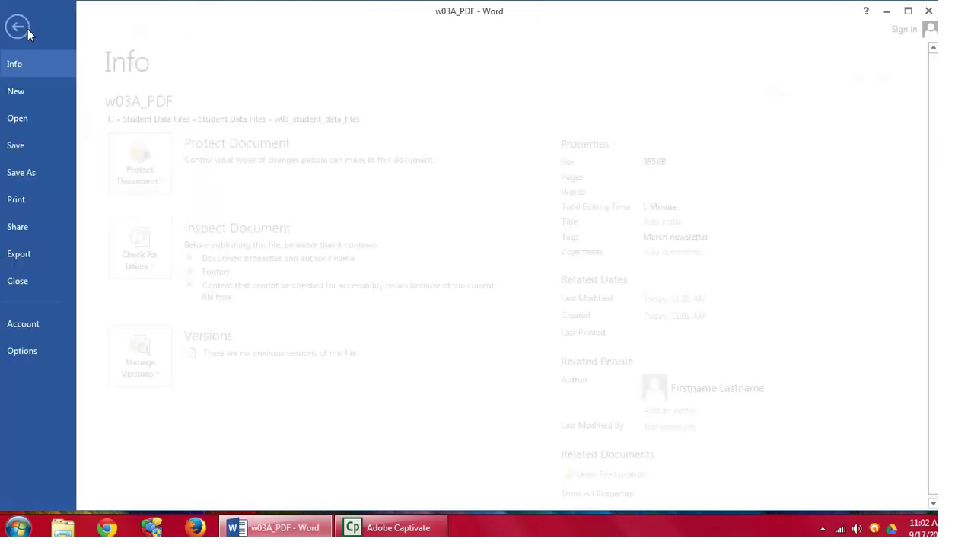
pyautogui.click(47, 172)
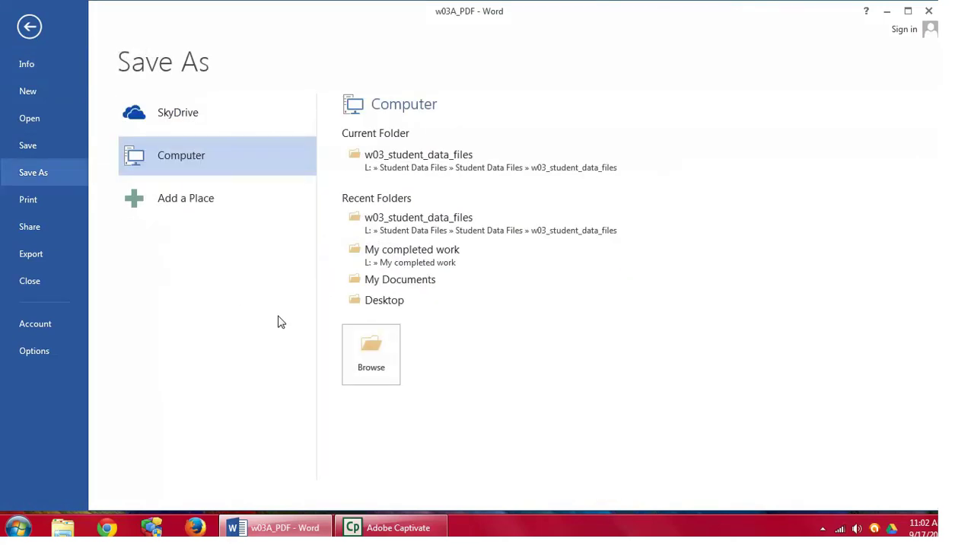
pyautogui.click(372, 356)
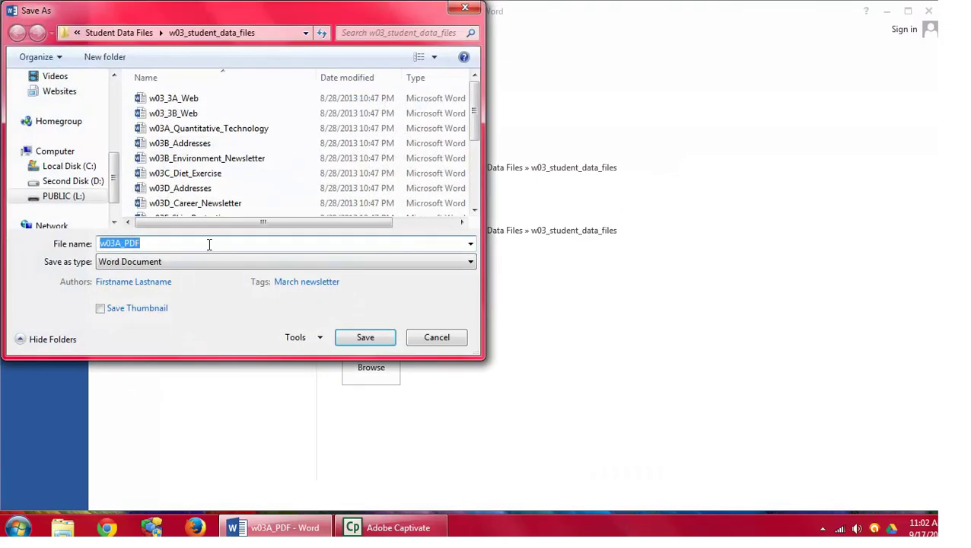
pyautogui.click(76, 198)
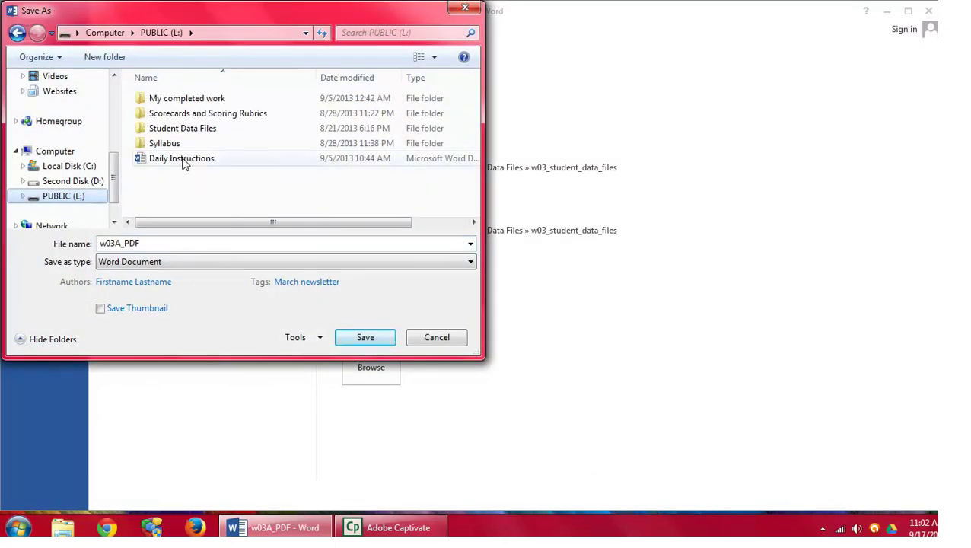
pyautogui.click(213, 101)
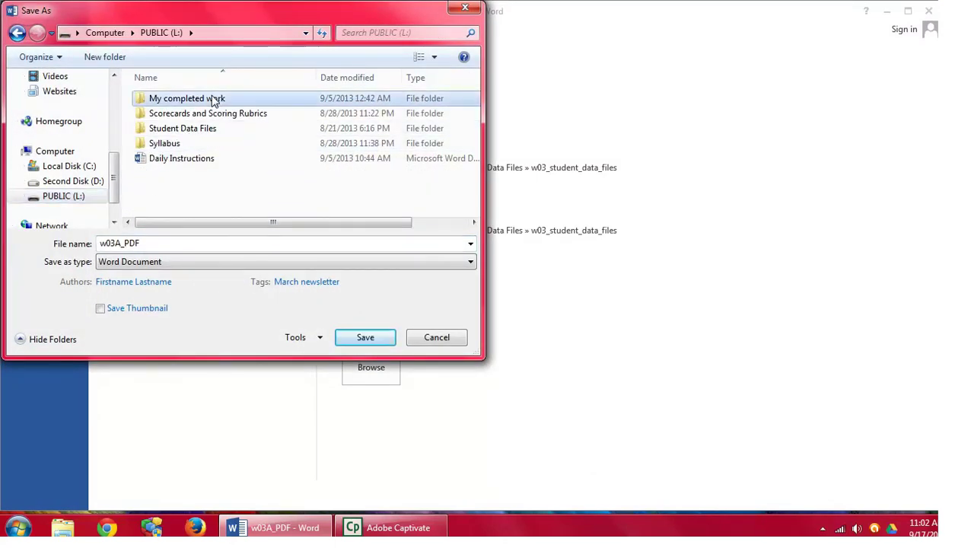
pyautogui.doubleClick(214, 100)
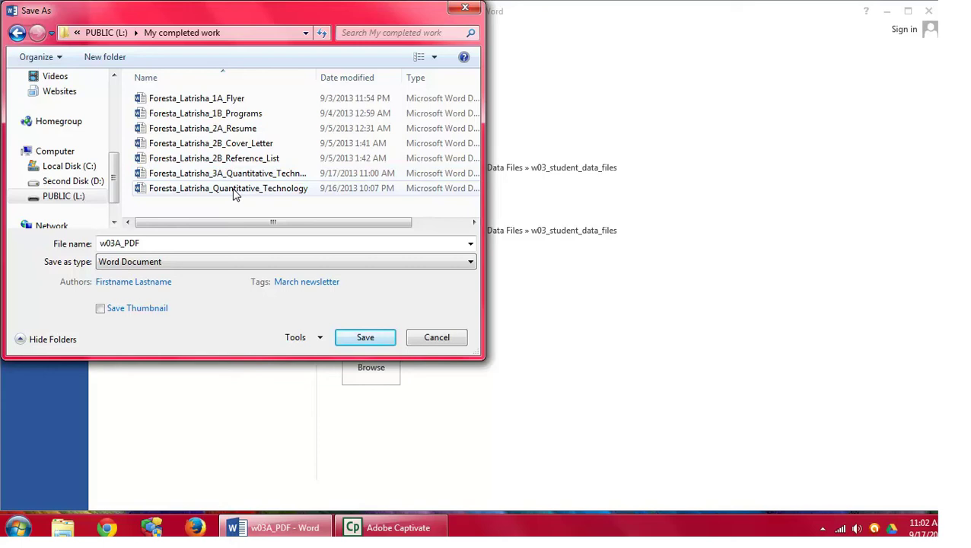
pyautogui.click(240, 262)
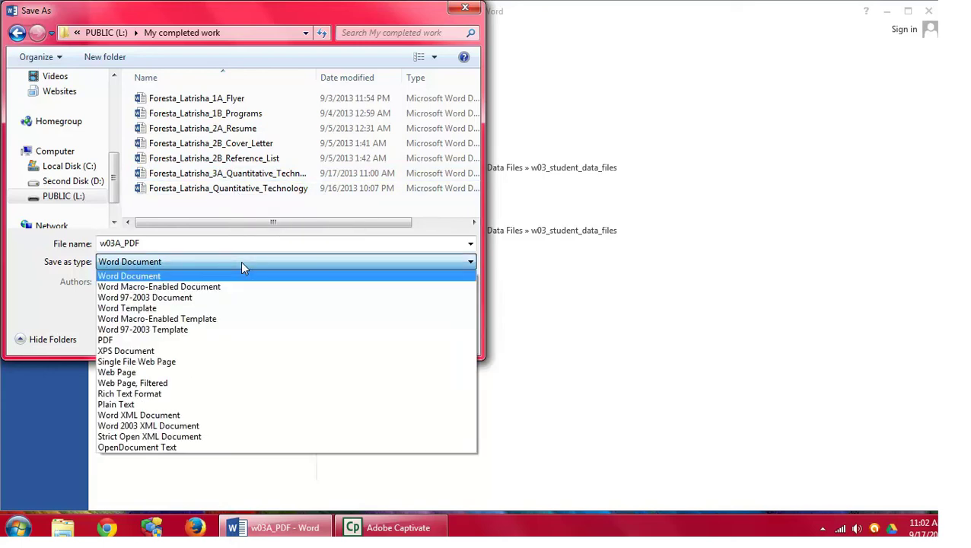
pyautogui.click(219, 341)
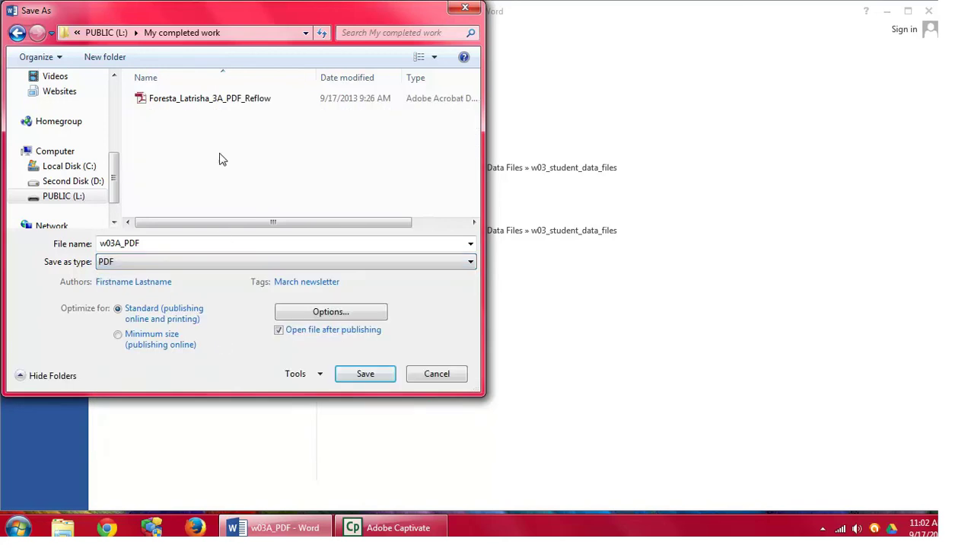
pyautogui.click(210, 99)
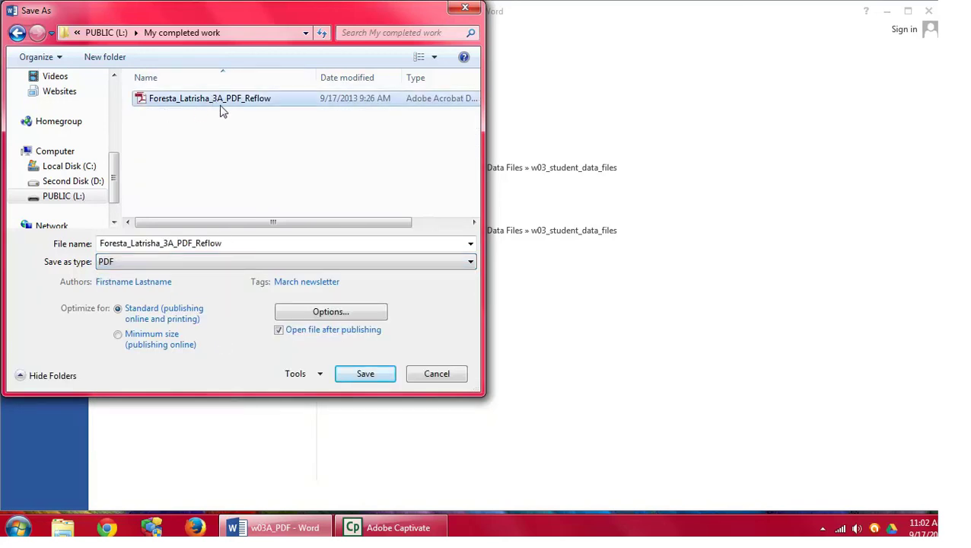
pyautogui.click(360, 380)
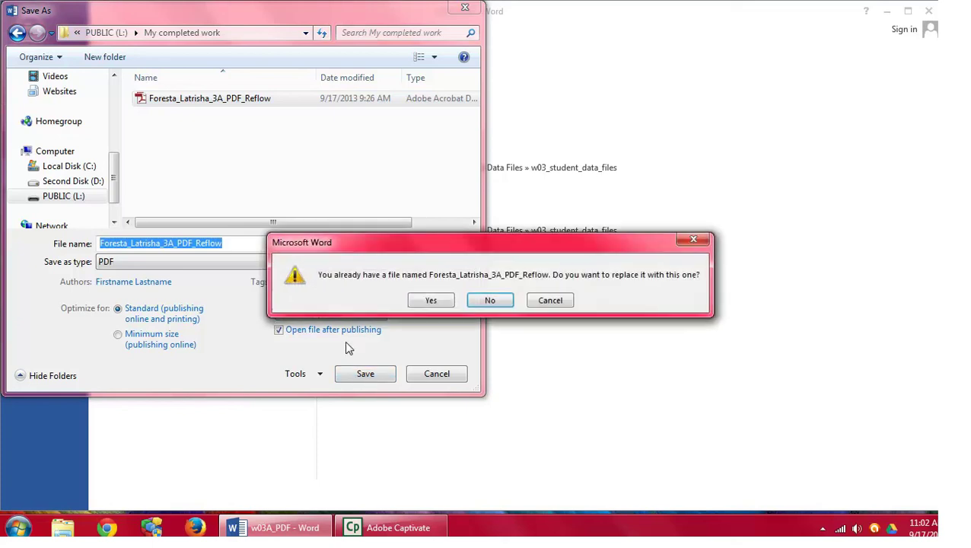
pyautogui.click(423, 302)
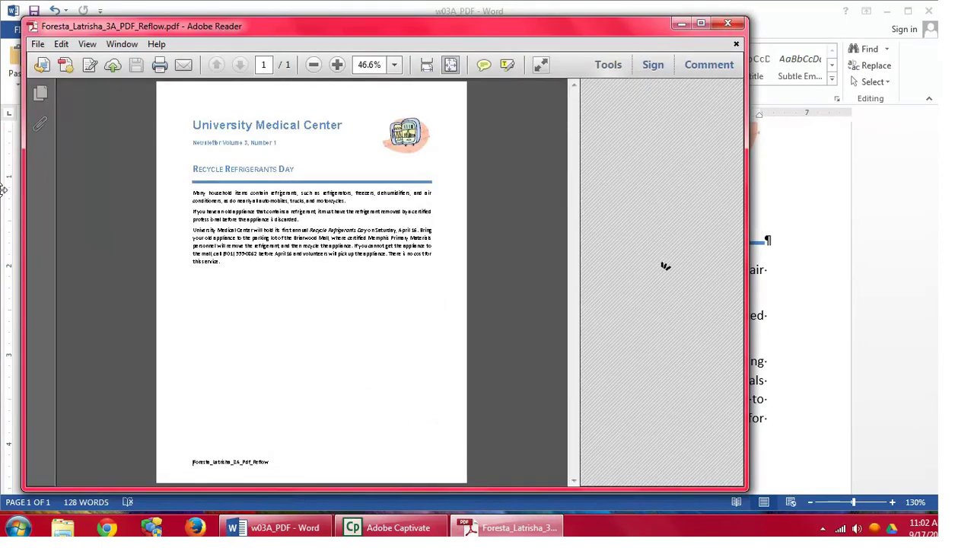
# Step: Close the PDF in Adobe Reader, then close the w03A_PDF newsletter choosing Don't Save
pyautogui.click(735, 23)
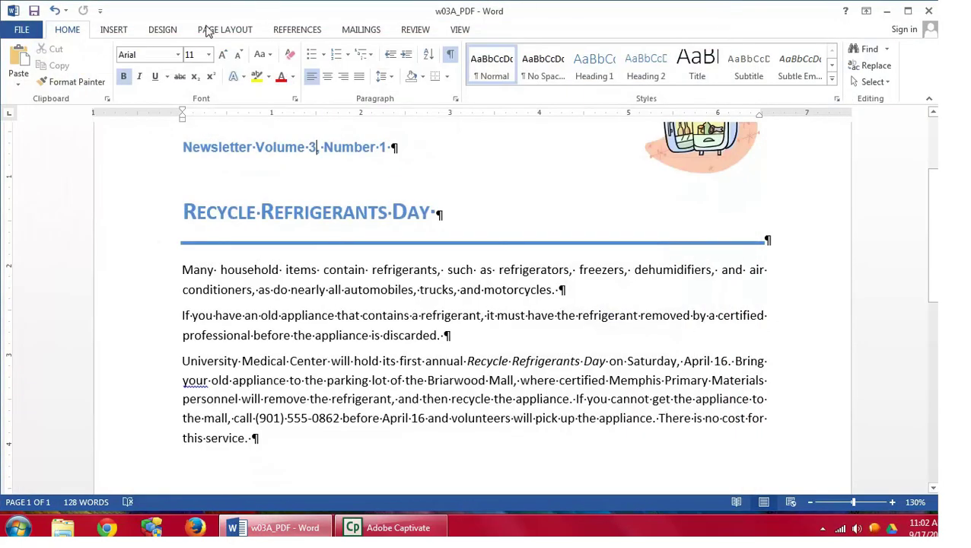
pyautogui.click(23, 34)
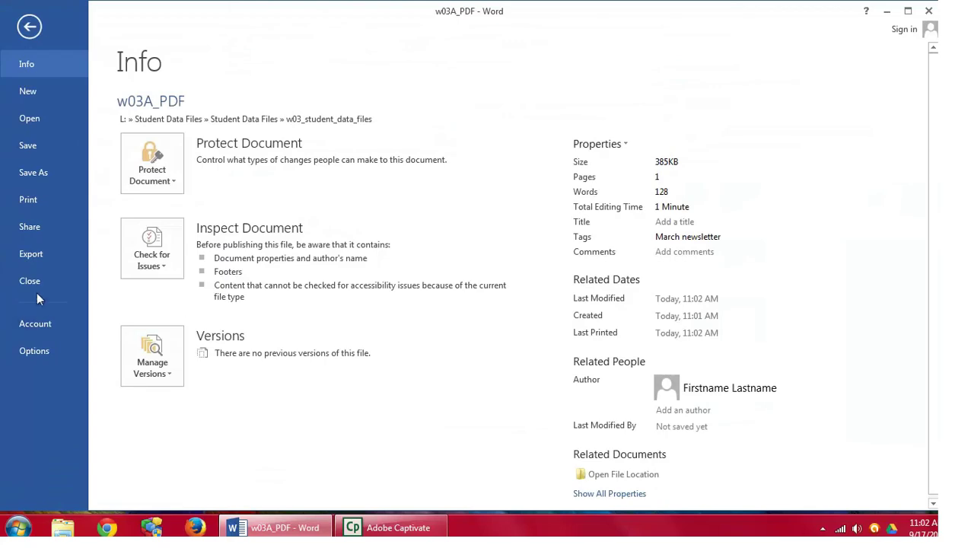
pyautogui.press('Escape')
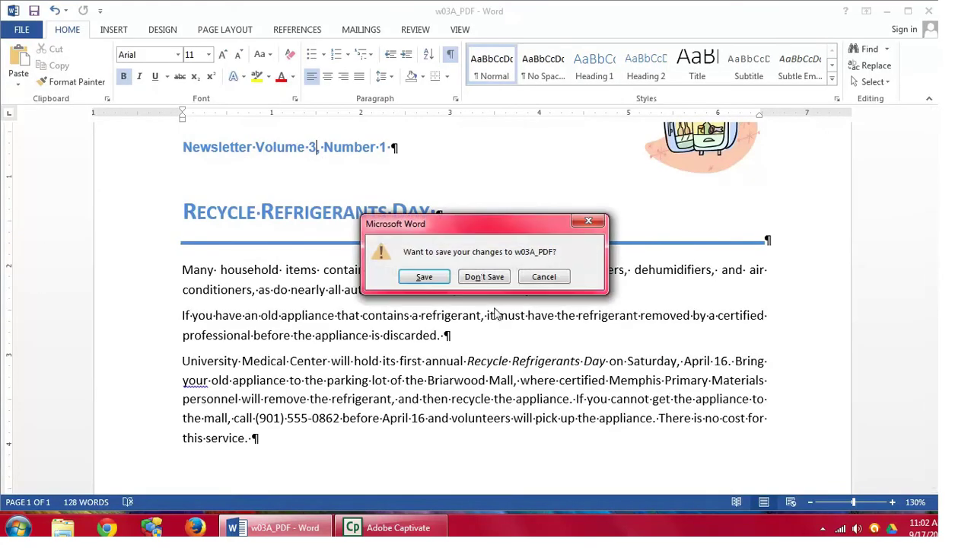
pyautogui.click(487, 279)
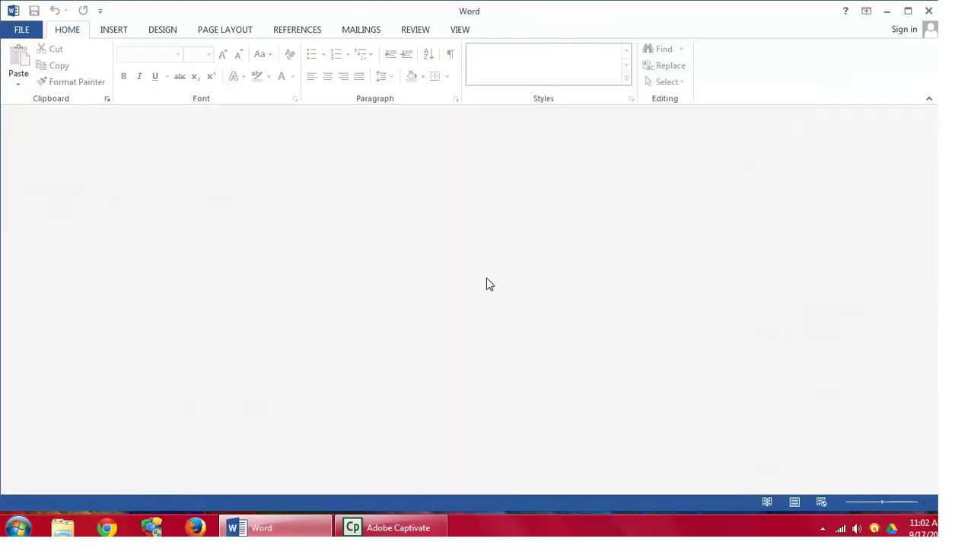